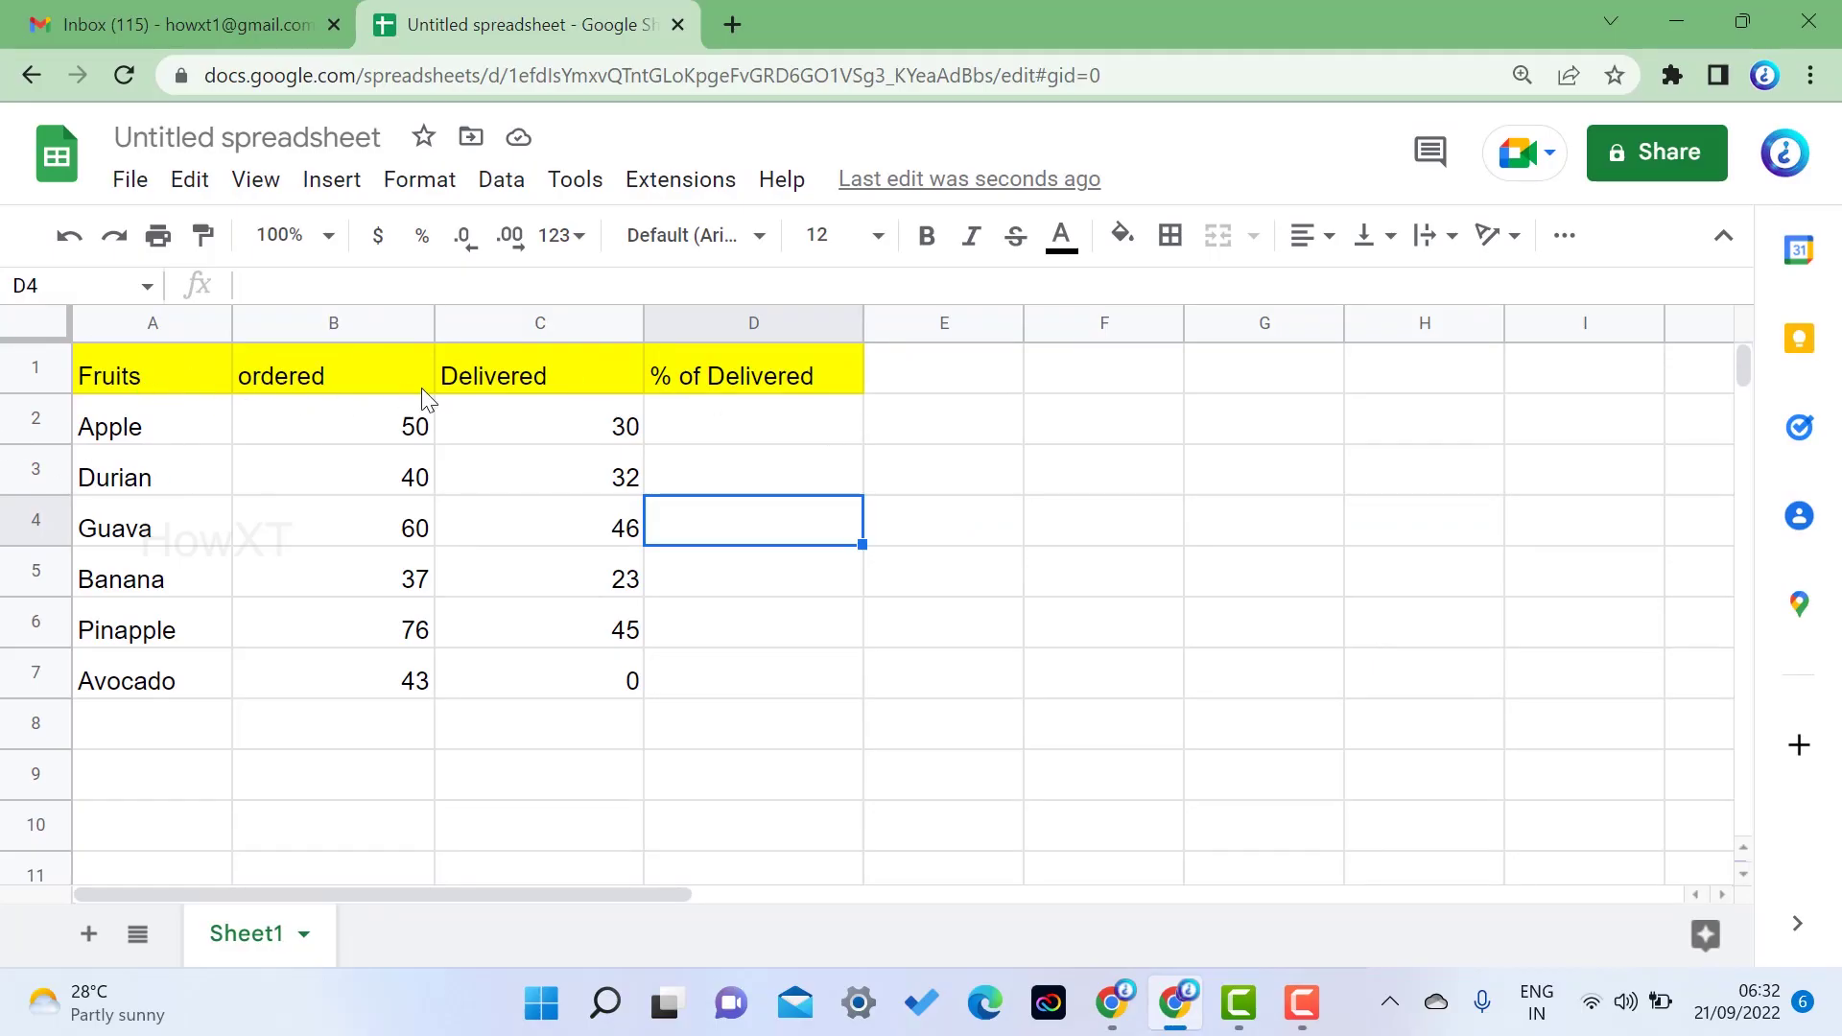
Select D2 and point out Apple's row, its ordered amount in B2 and delivered amount in C2
{"action": "left_click", "coordinate": [678, 423]}
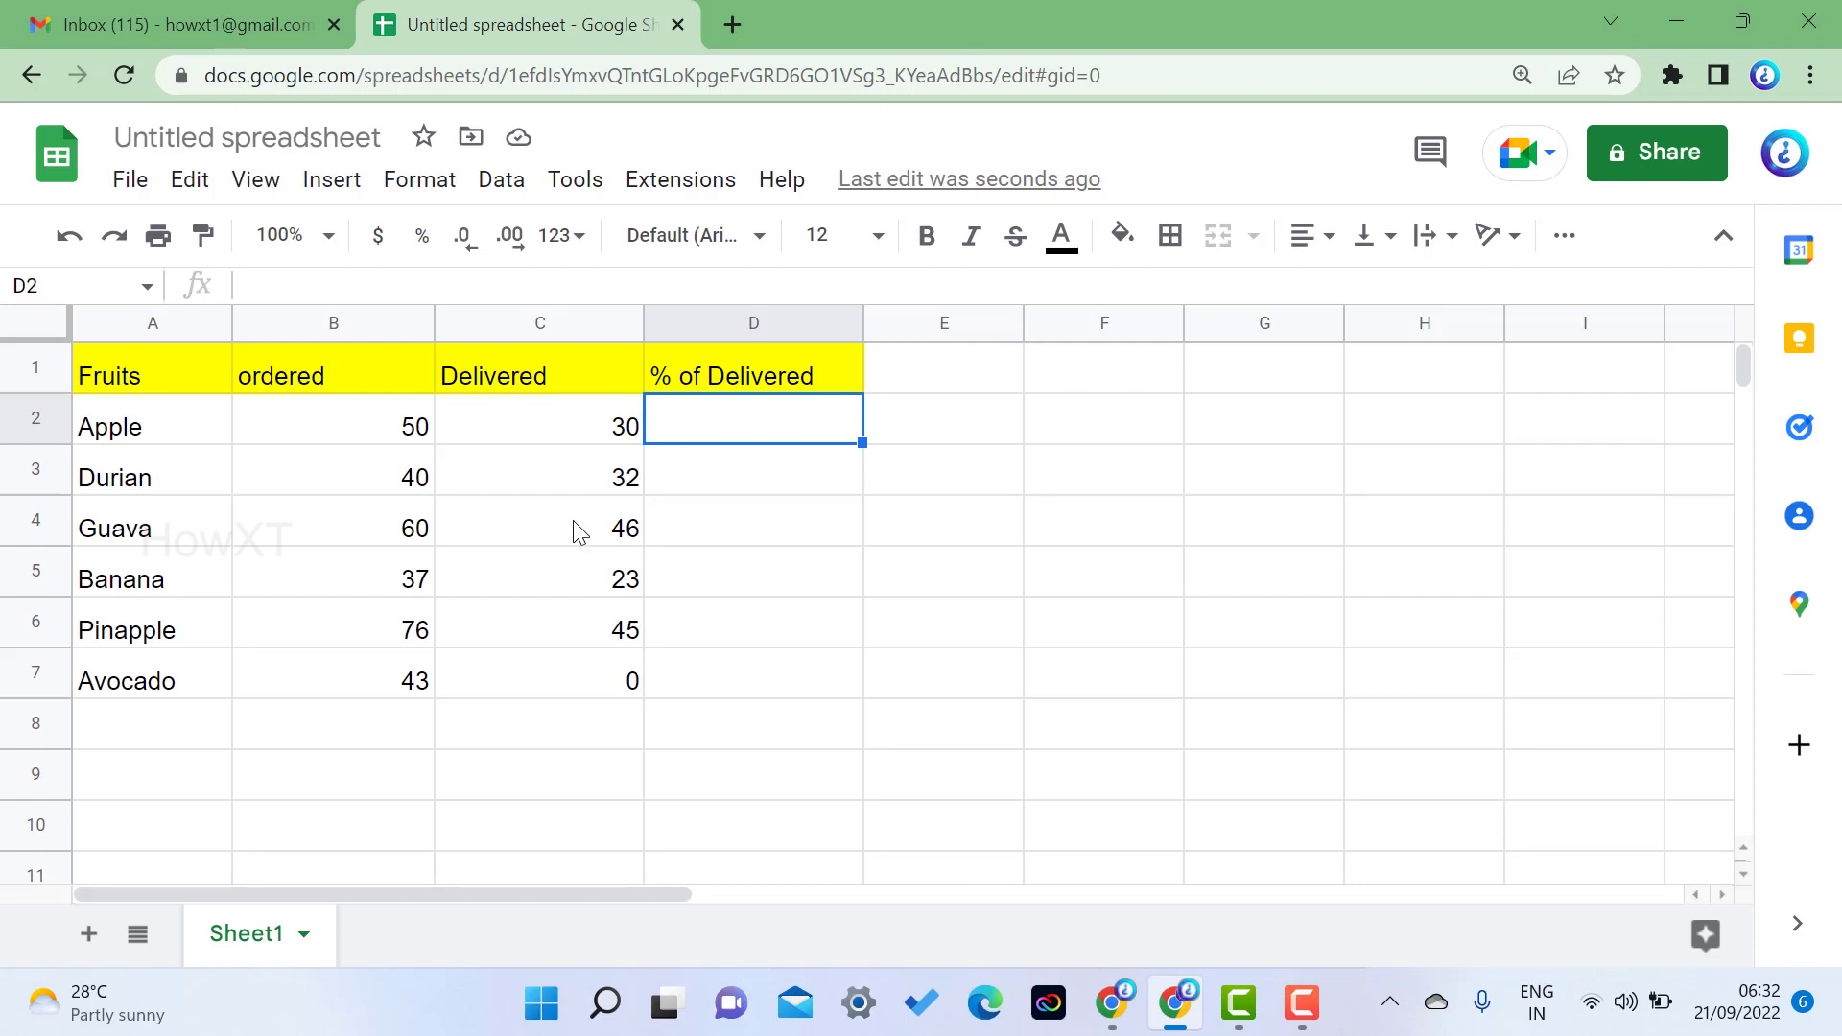
{"action": "left_click", "coordinate": [134, 431]}
{"action": "left_click", "coordinate": [326, 427]}
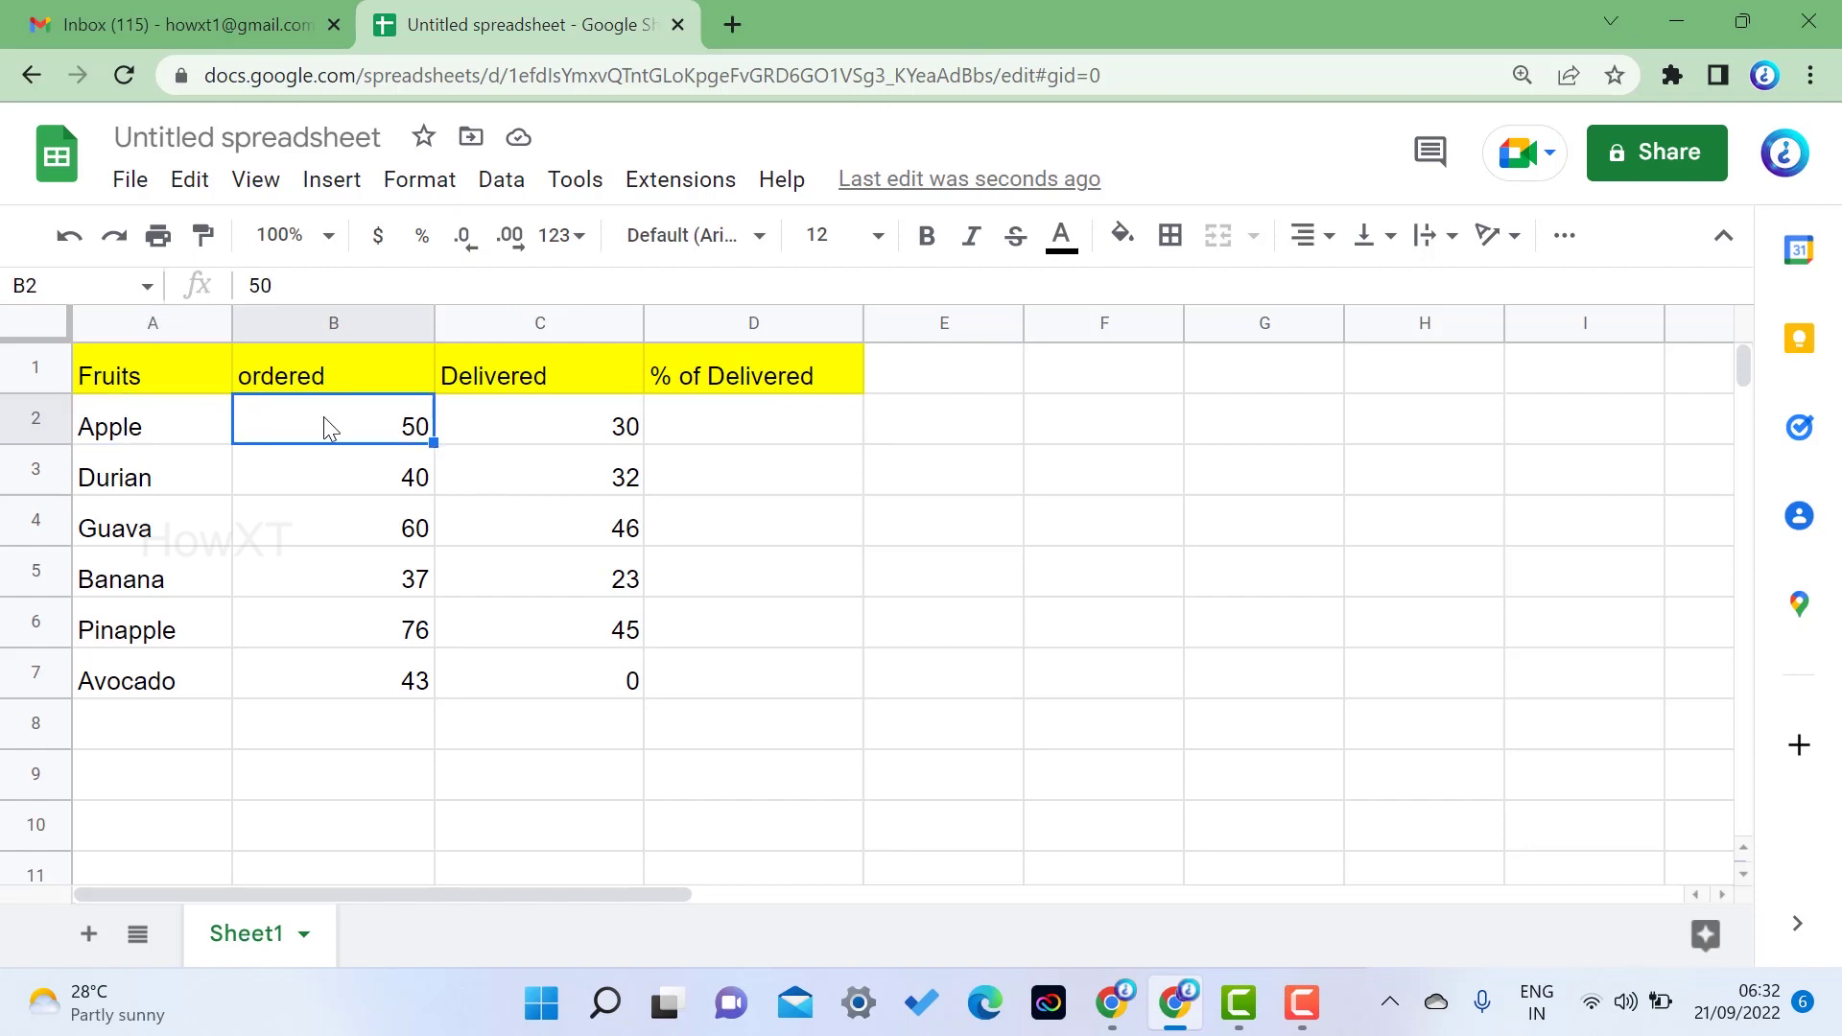
{"action": "left_click", "coordinate": [538, 437]}
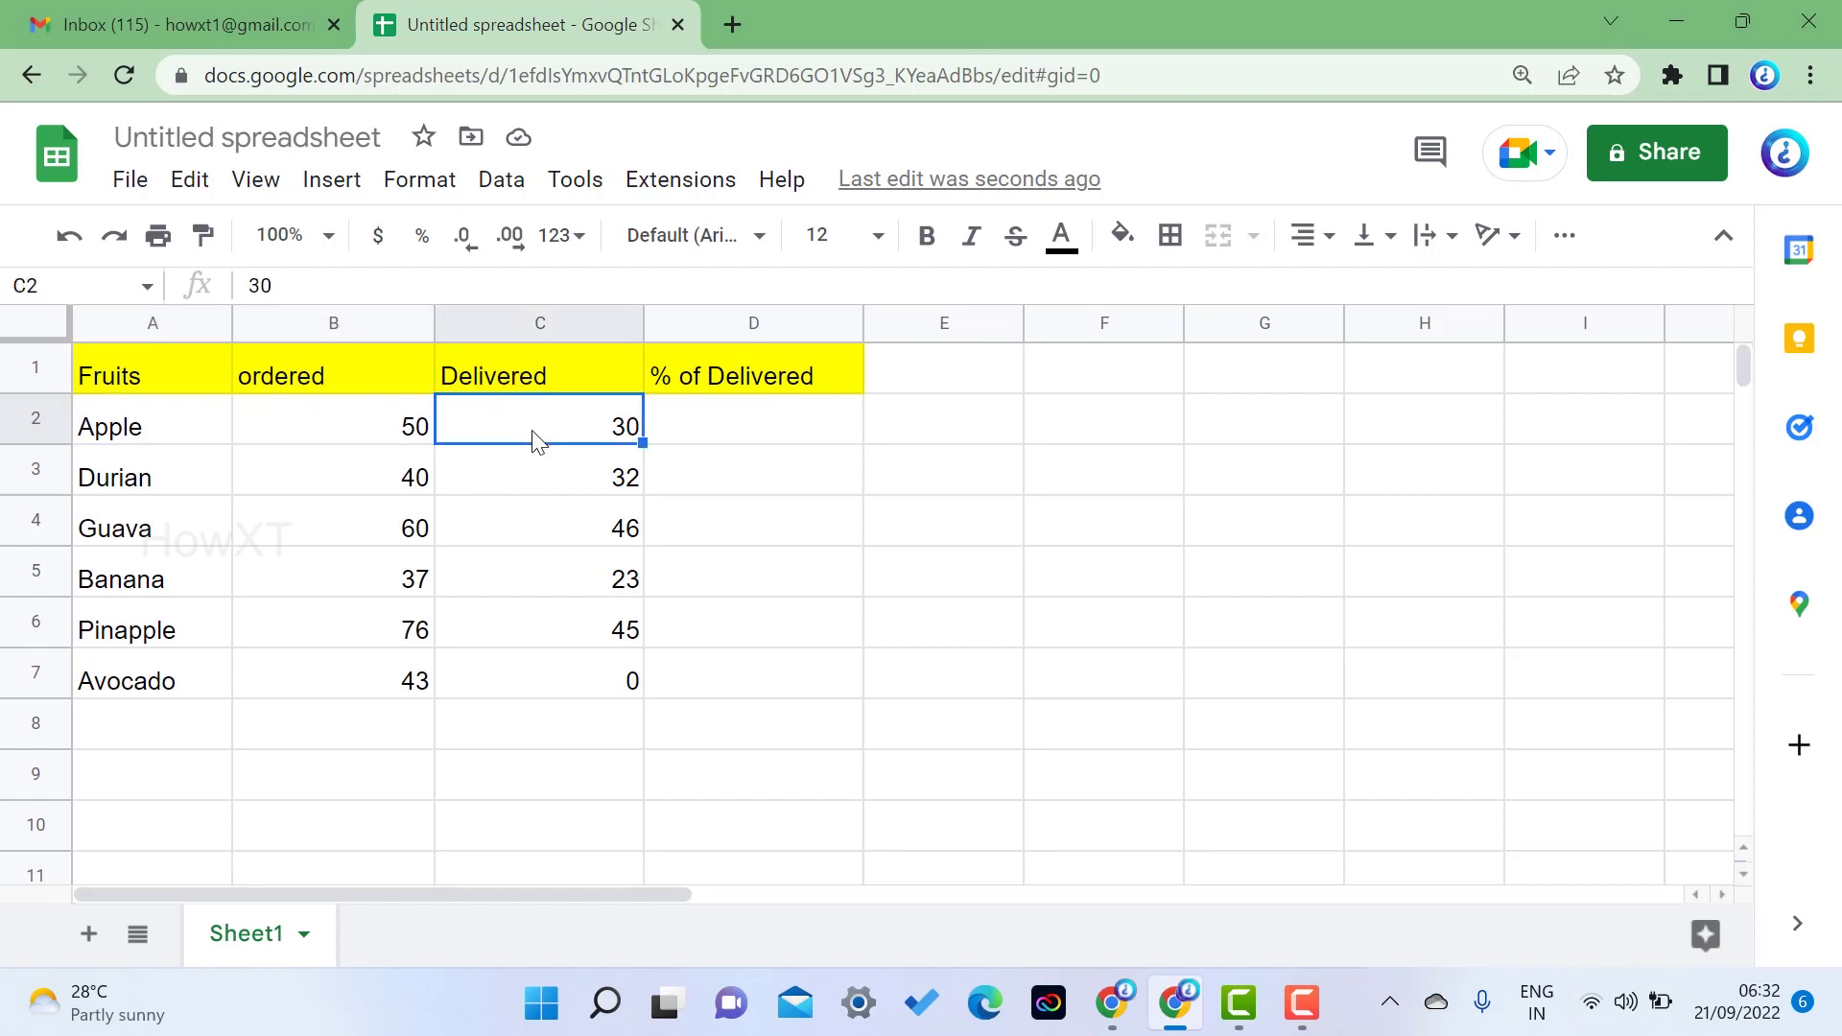
{"action": "left_click", "coordinate": [758, 432]}
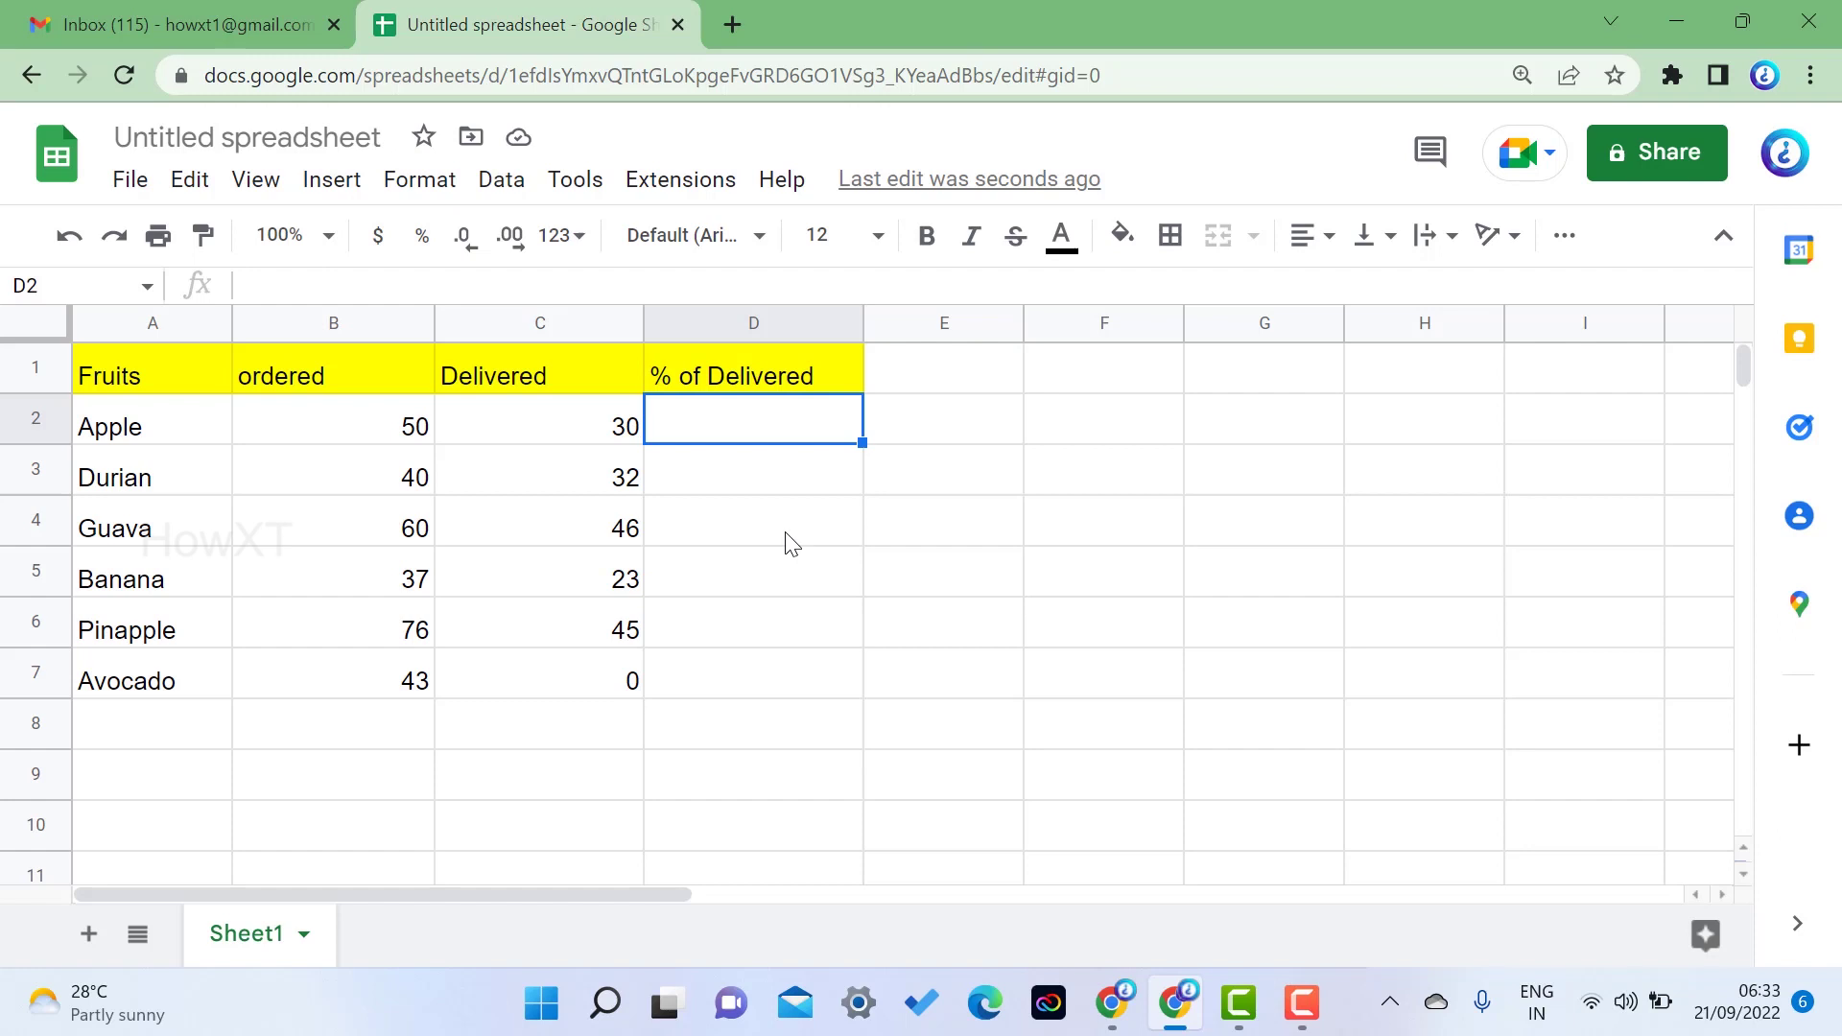
Enter =C2/B2 in D2 so it shows 0.6, declining the autofill for the other fruits
{"action": "type", "text": "="}
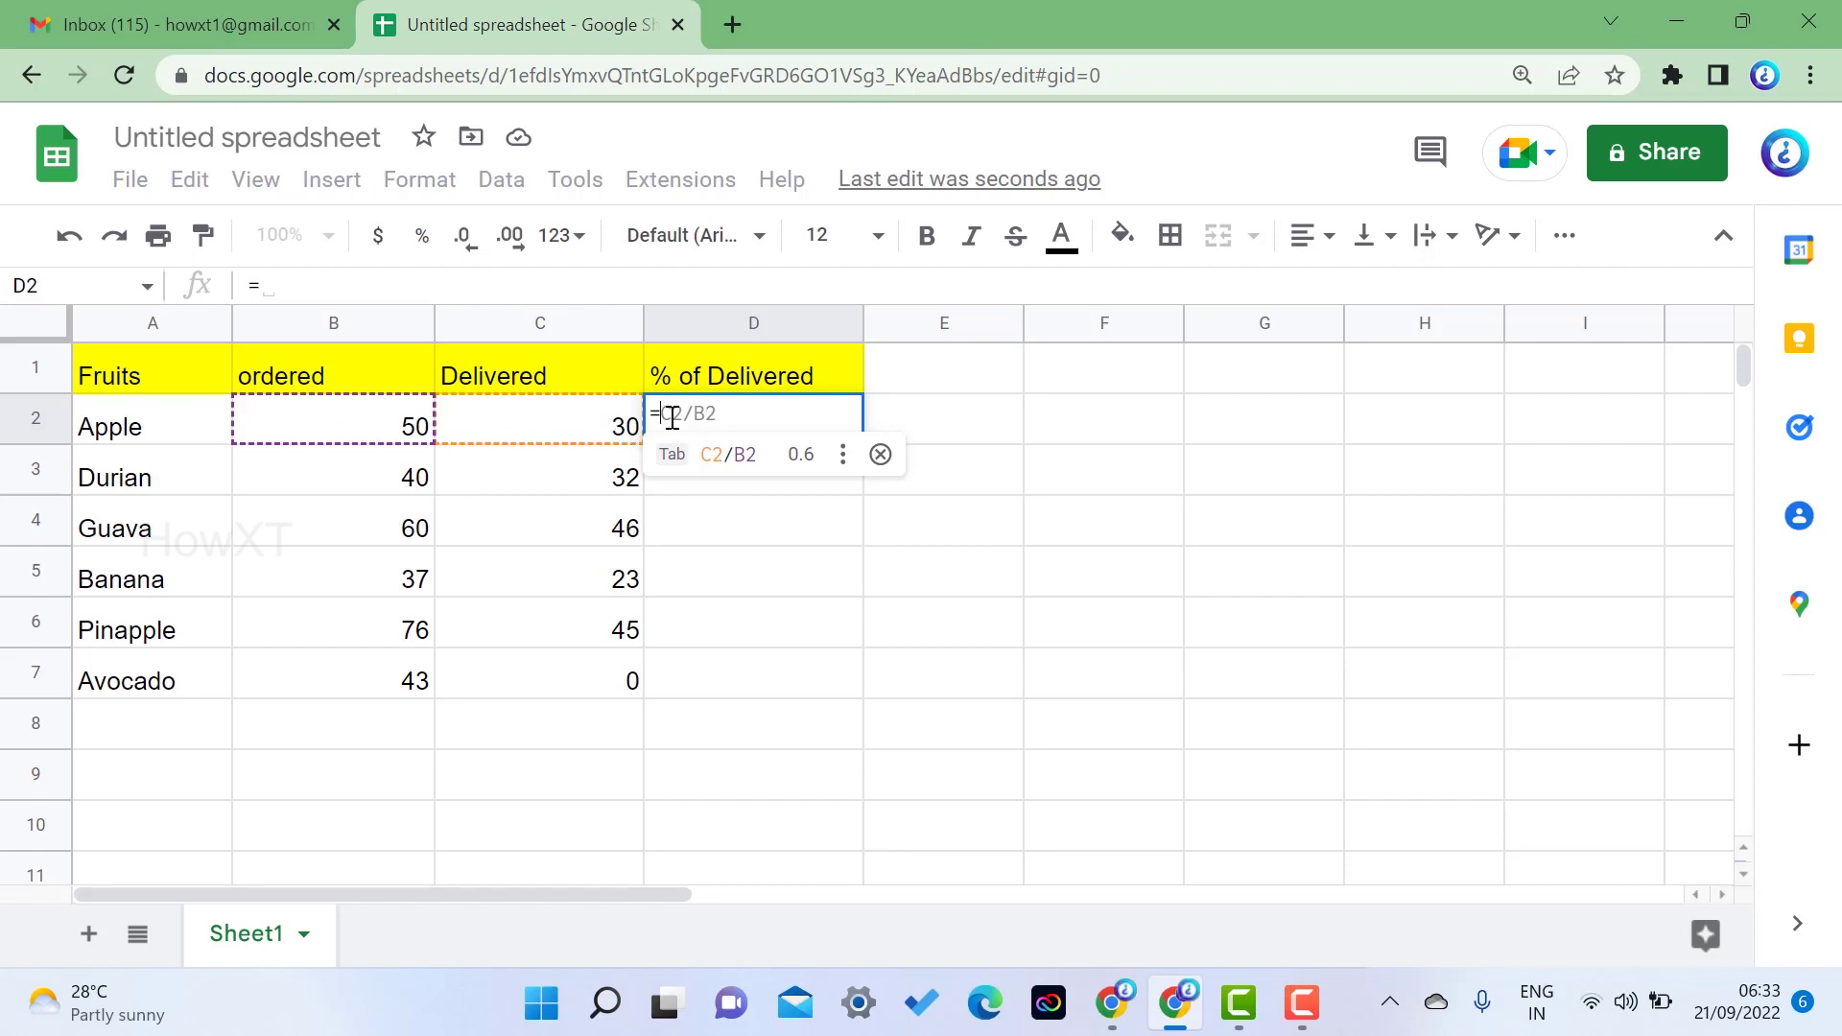
{"action": "left_click", "coordinate": [586, 428]}
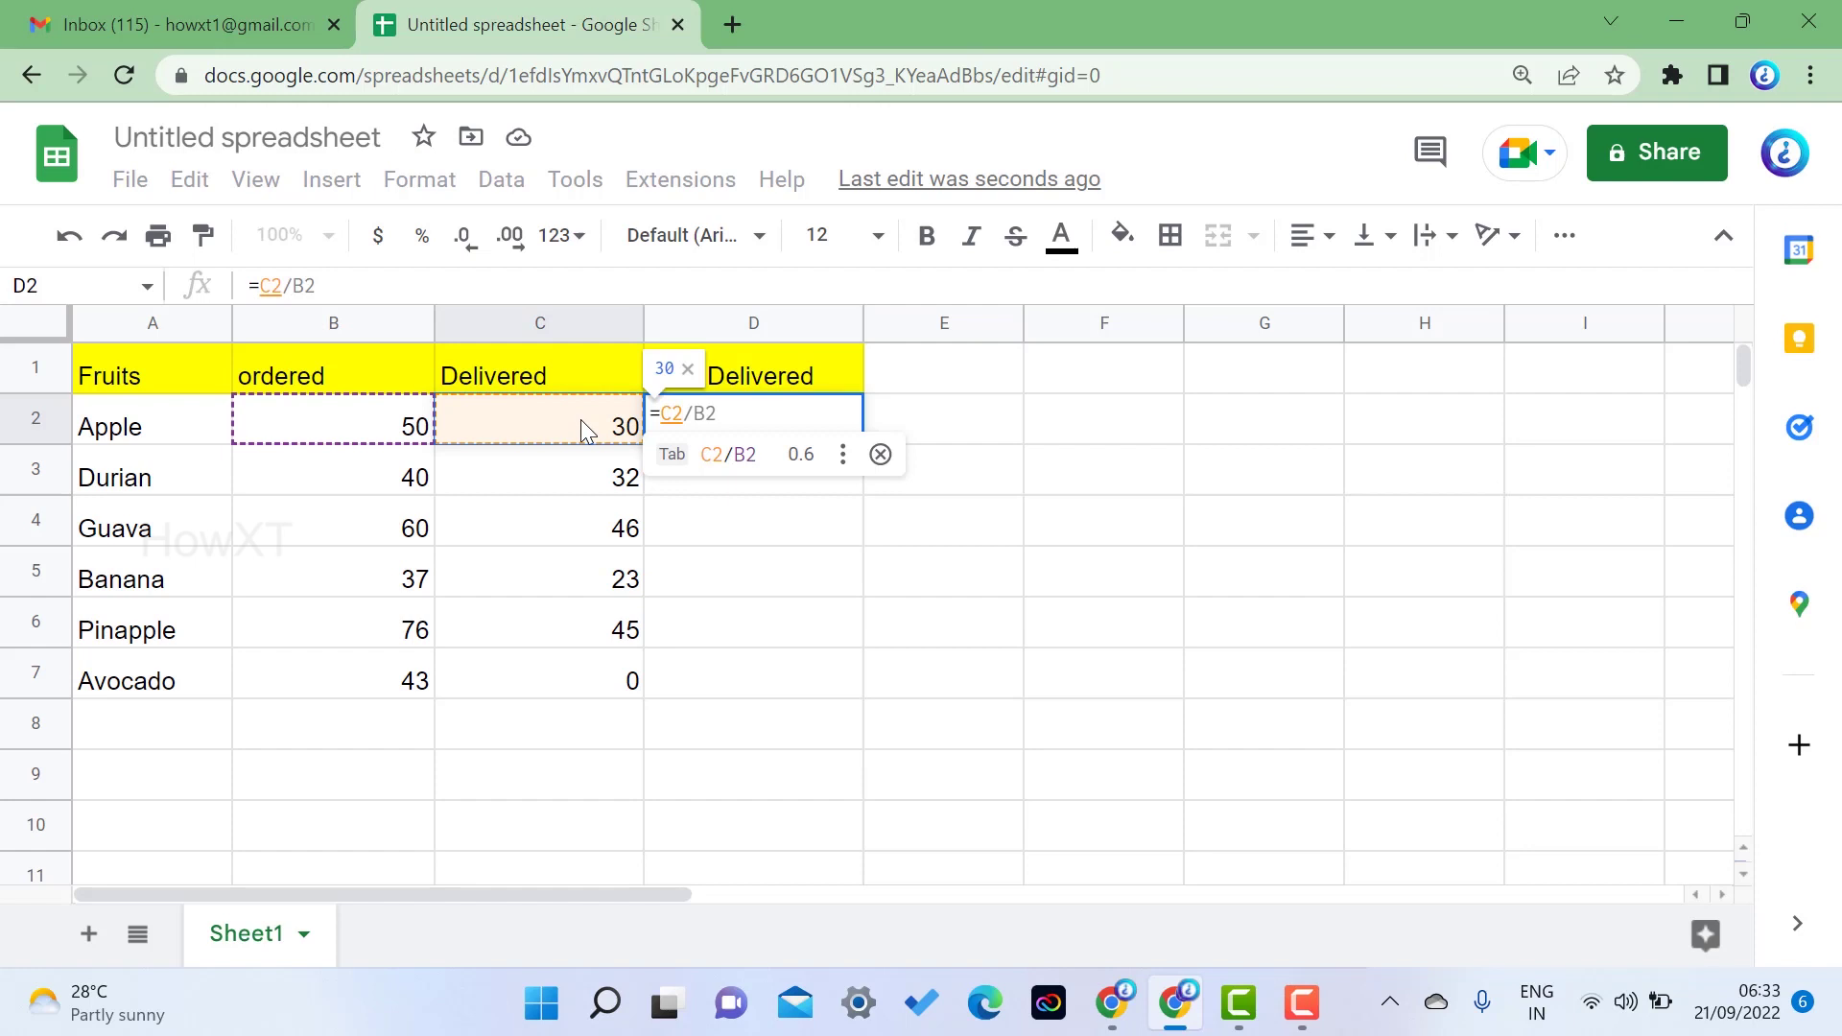
{"action": "type", "text": "/"}
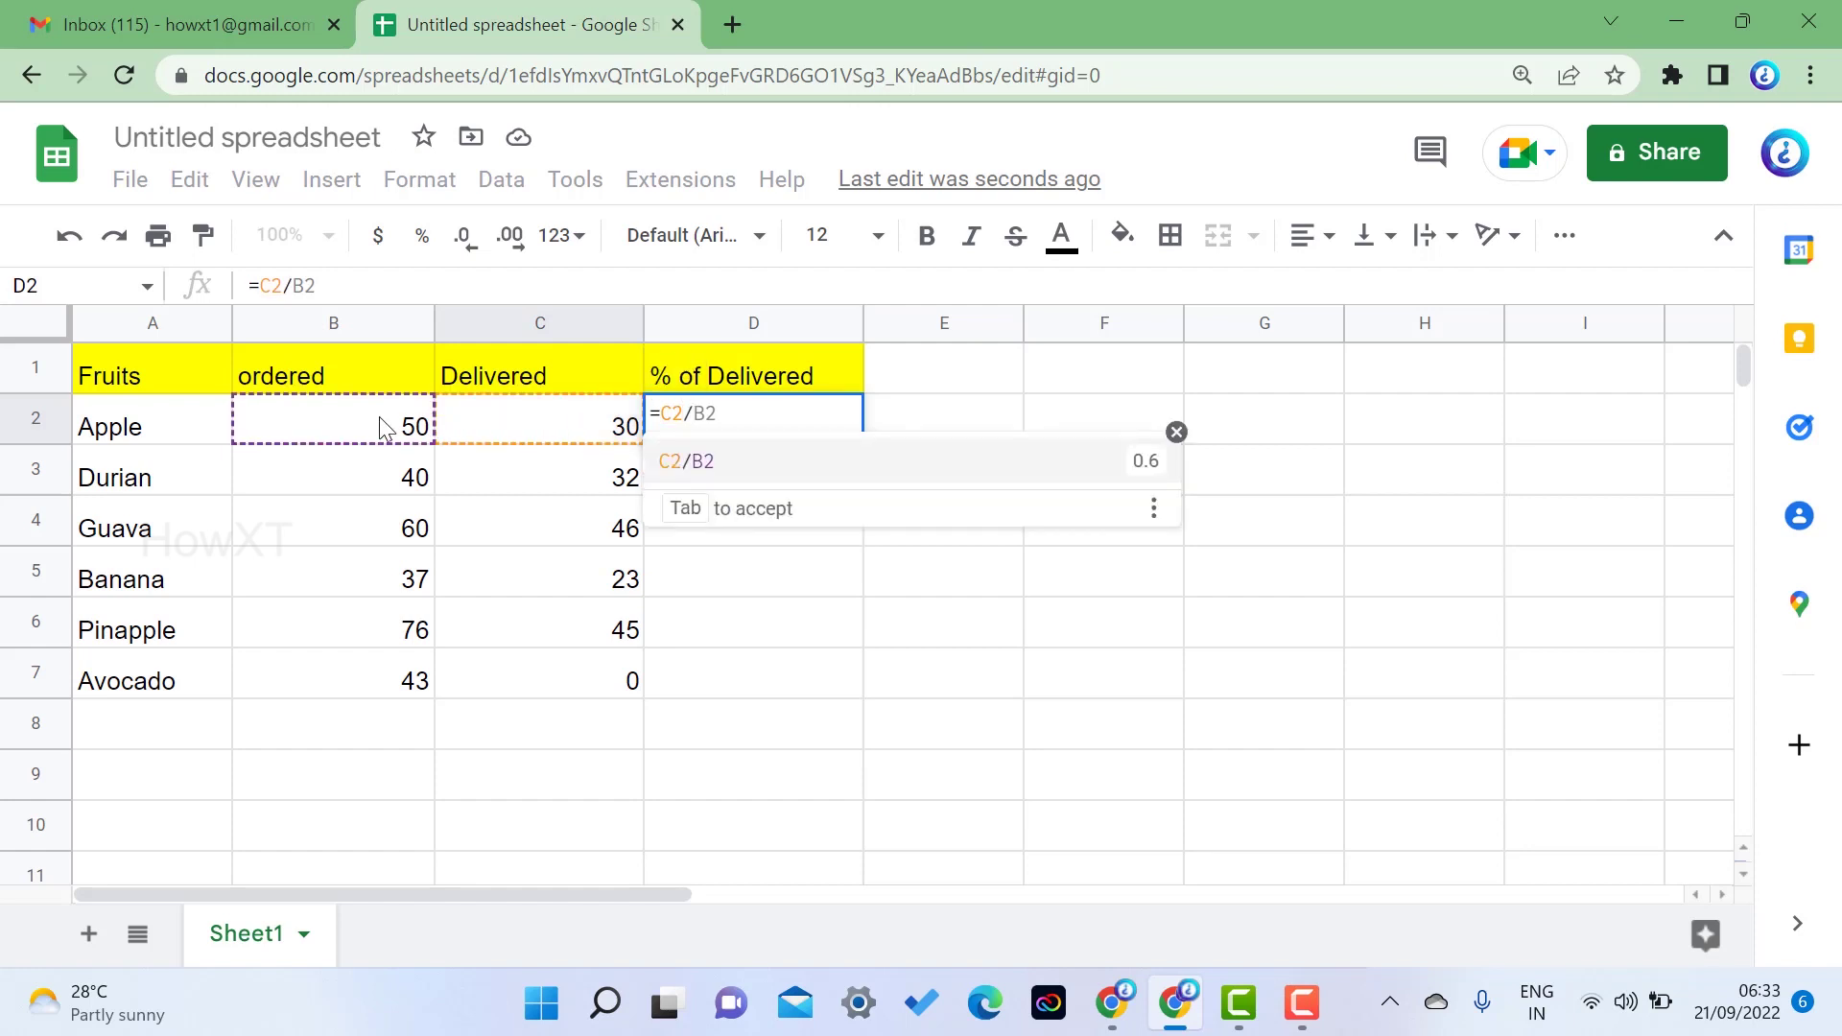
{"action": "left_click", "coordinate": [380, 426]}
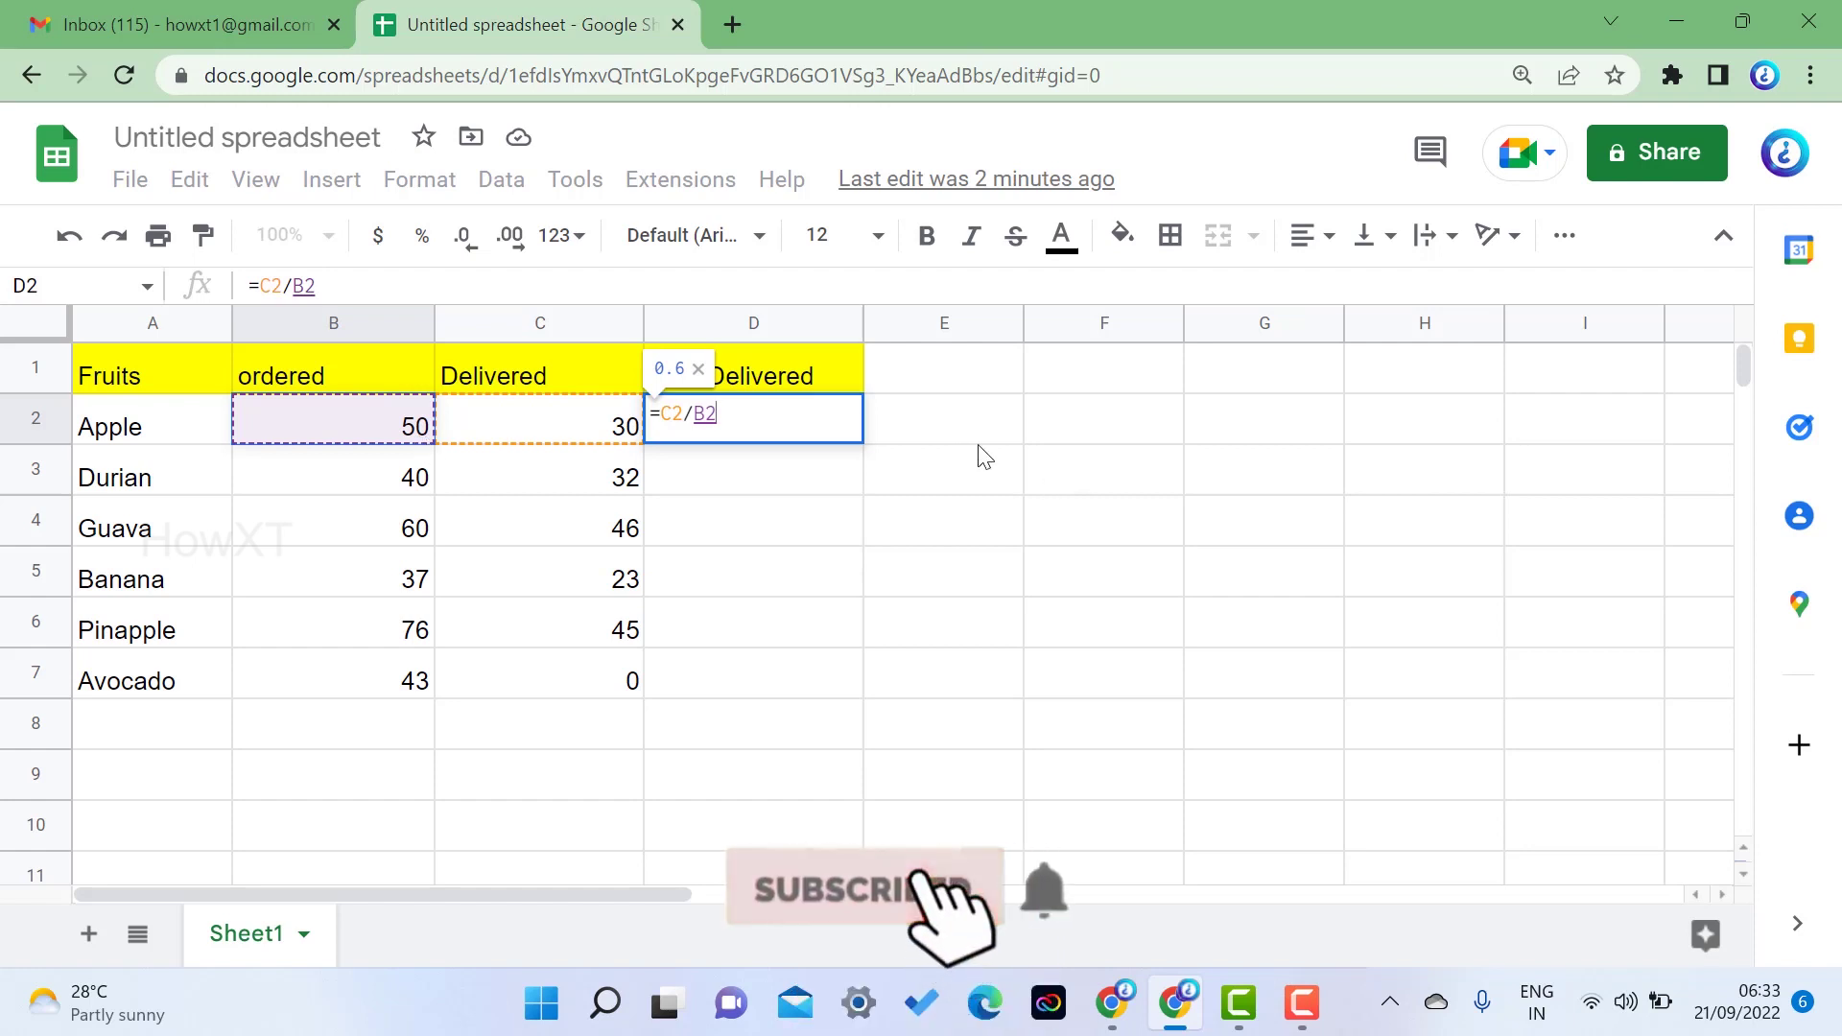
{"action": "key", "text": "Return"}
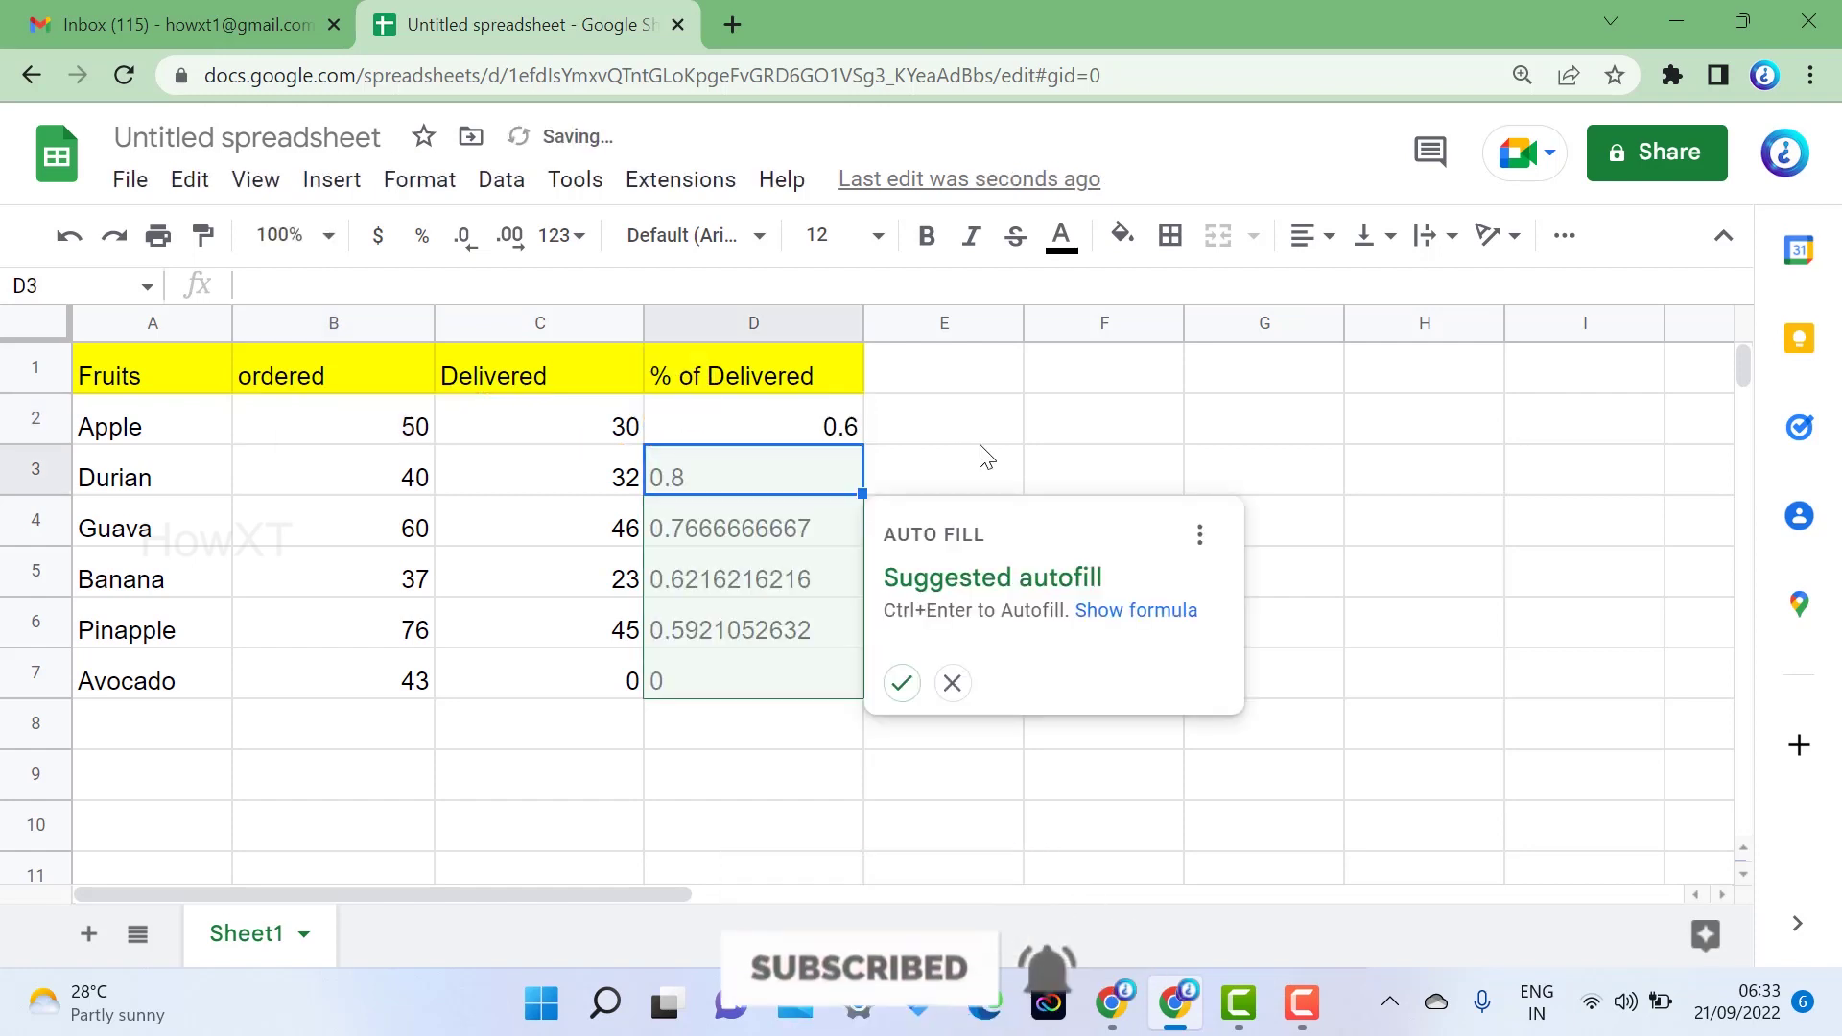
{"action": "left_click", "coordinate": [904, 700]}
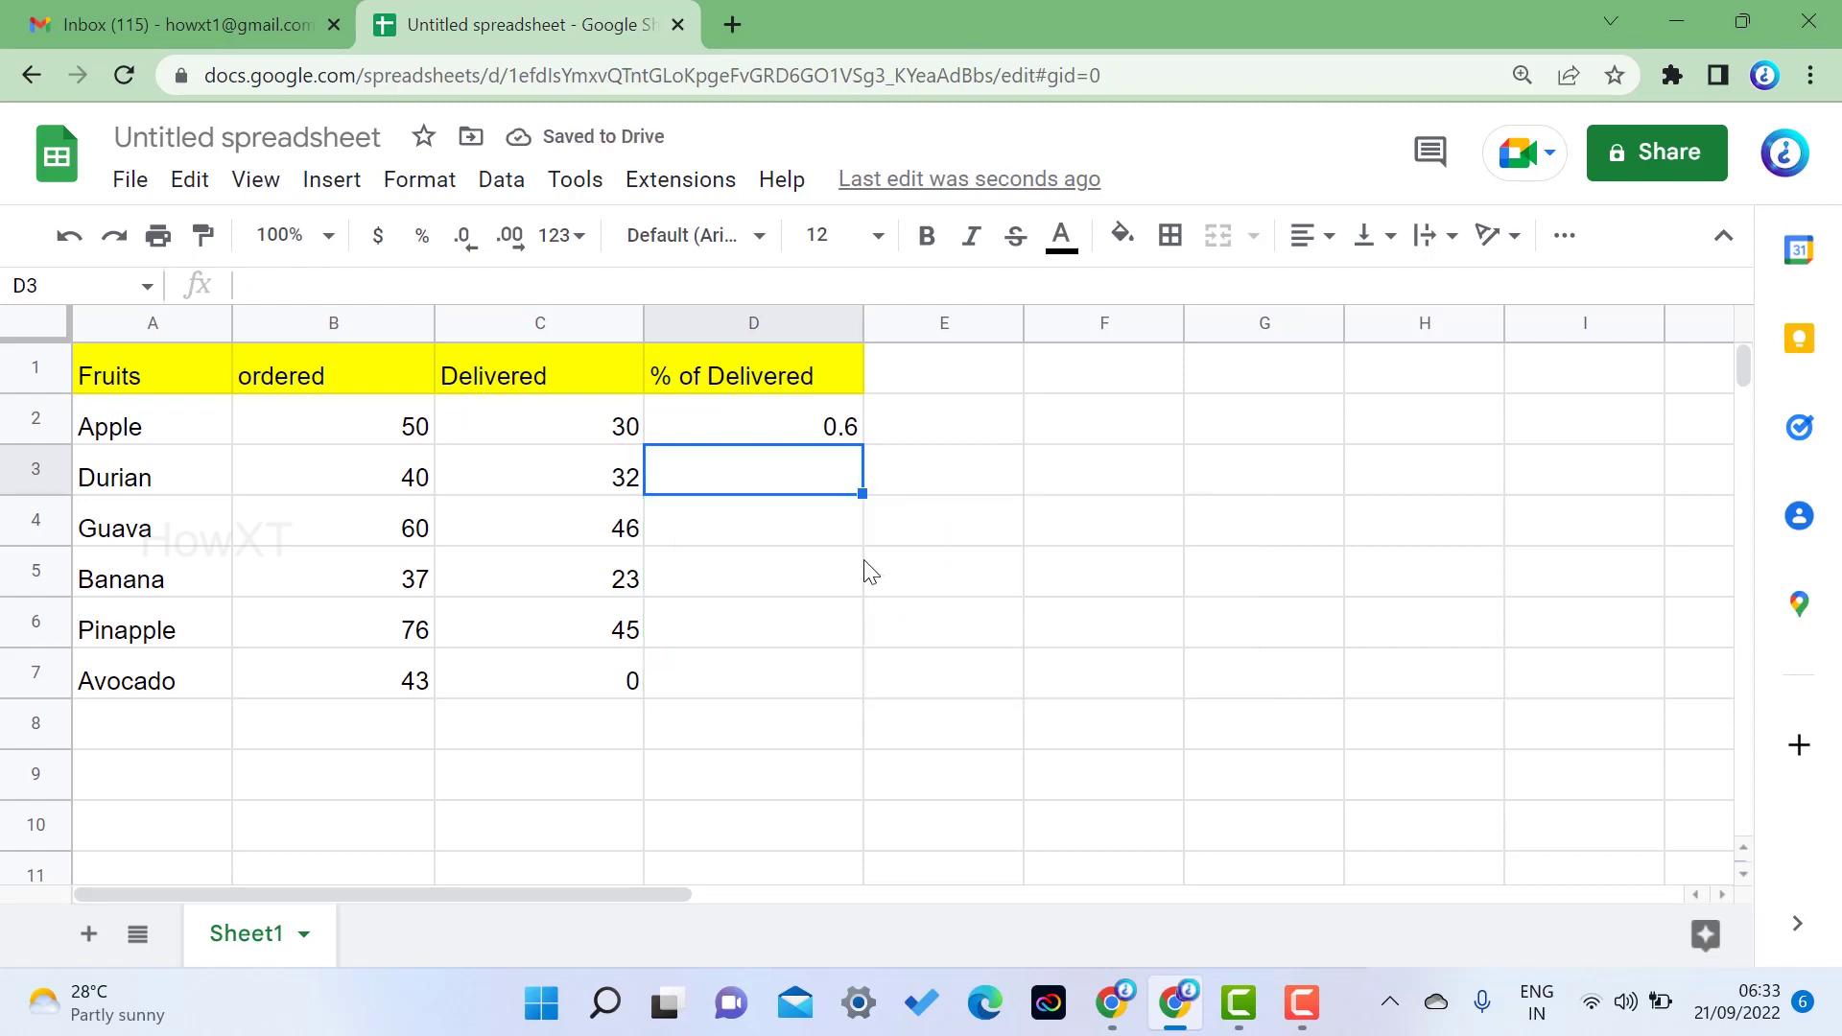
Format D2 as Percent so Apple's delivered share reads 60.00%
{"action": "left_click", "coordinate": [816, 435]}
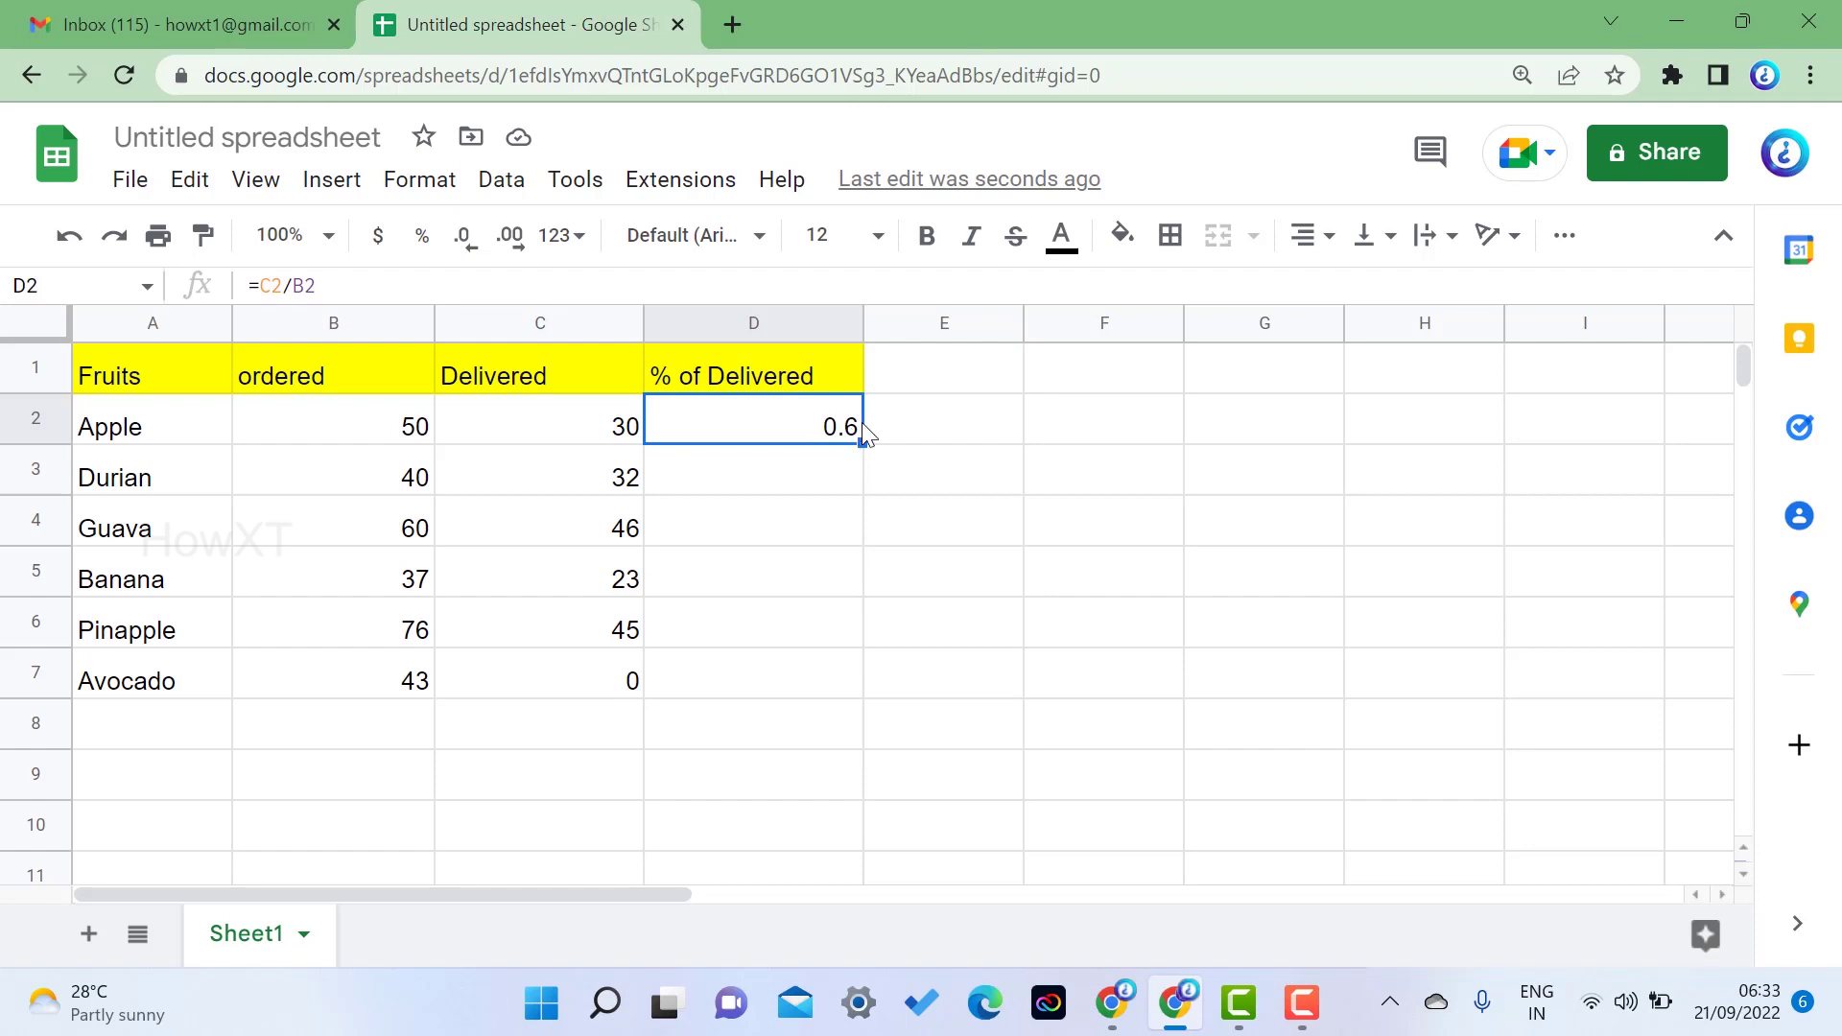
{"action": "left_click", "coordinate": [581, 244]}
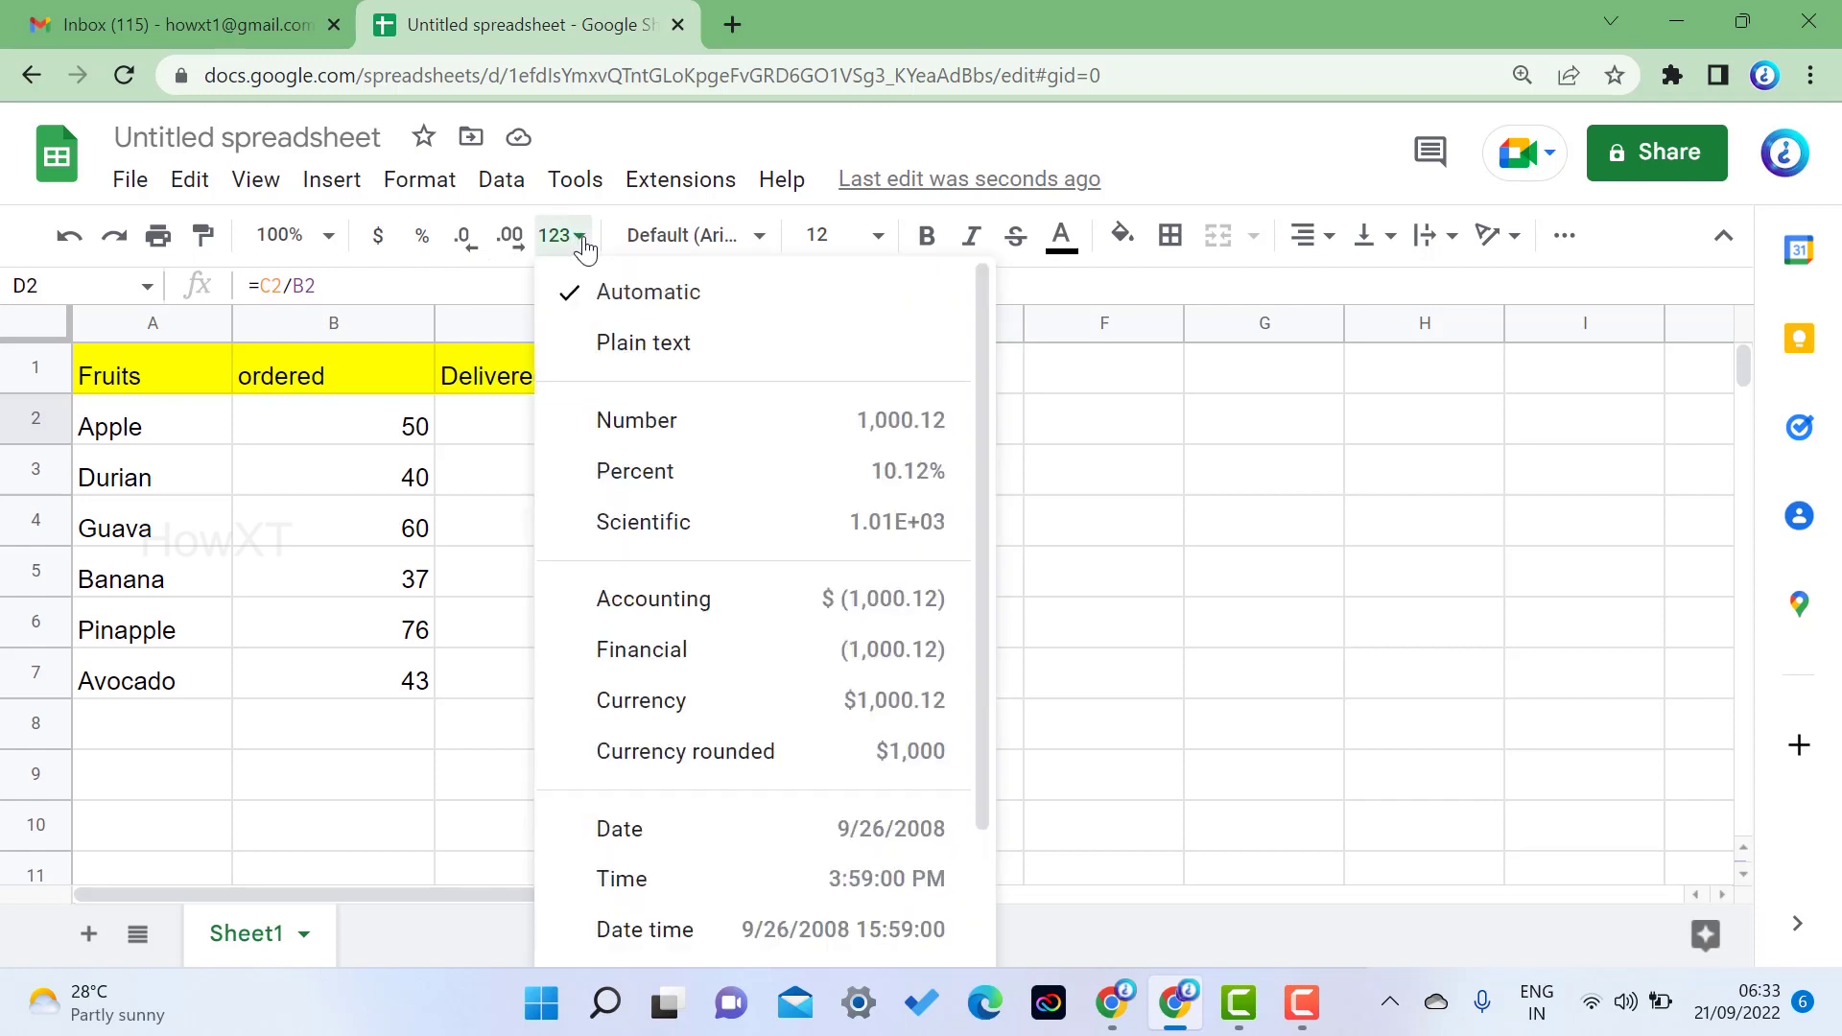
{"action": "left_click", "coordinate": [661, 476]}
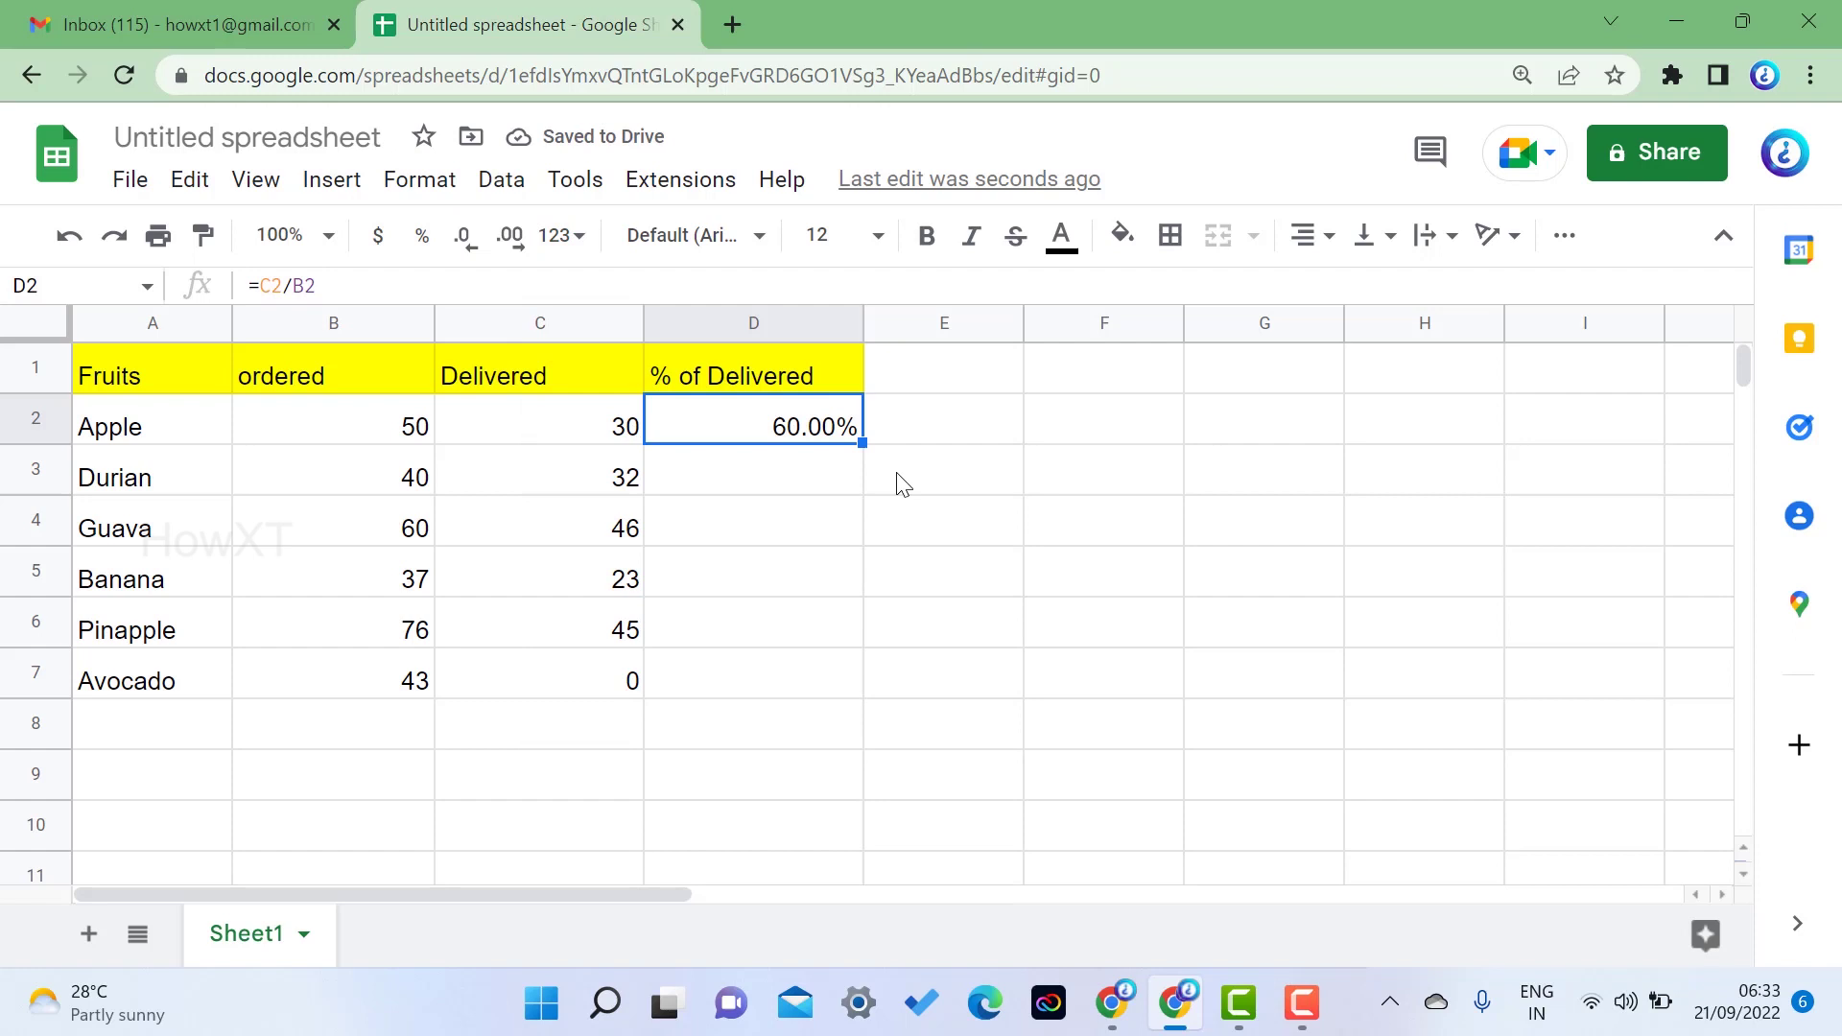
{"action": "left_click", "coordinate": [793, 479]}
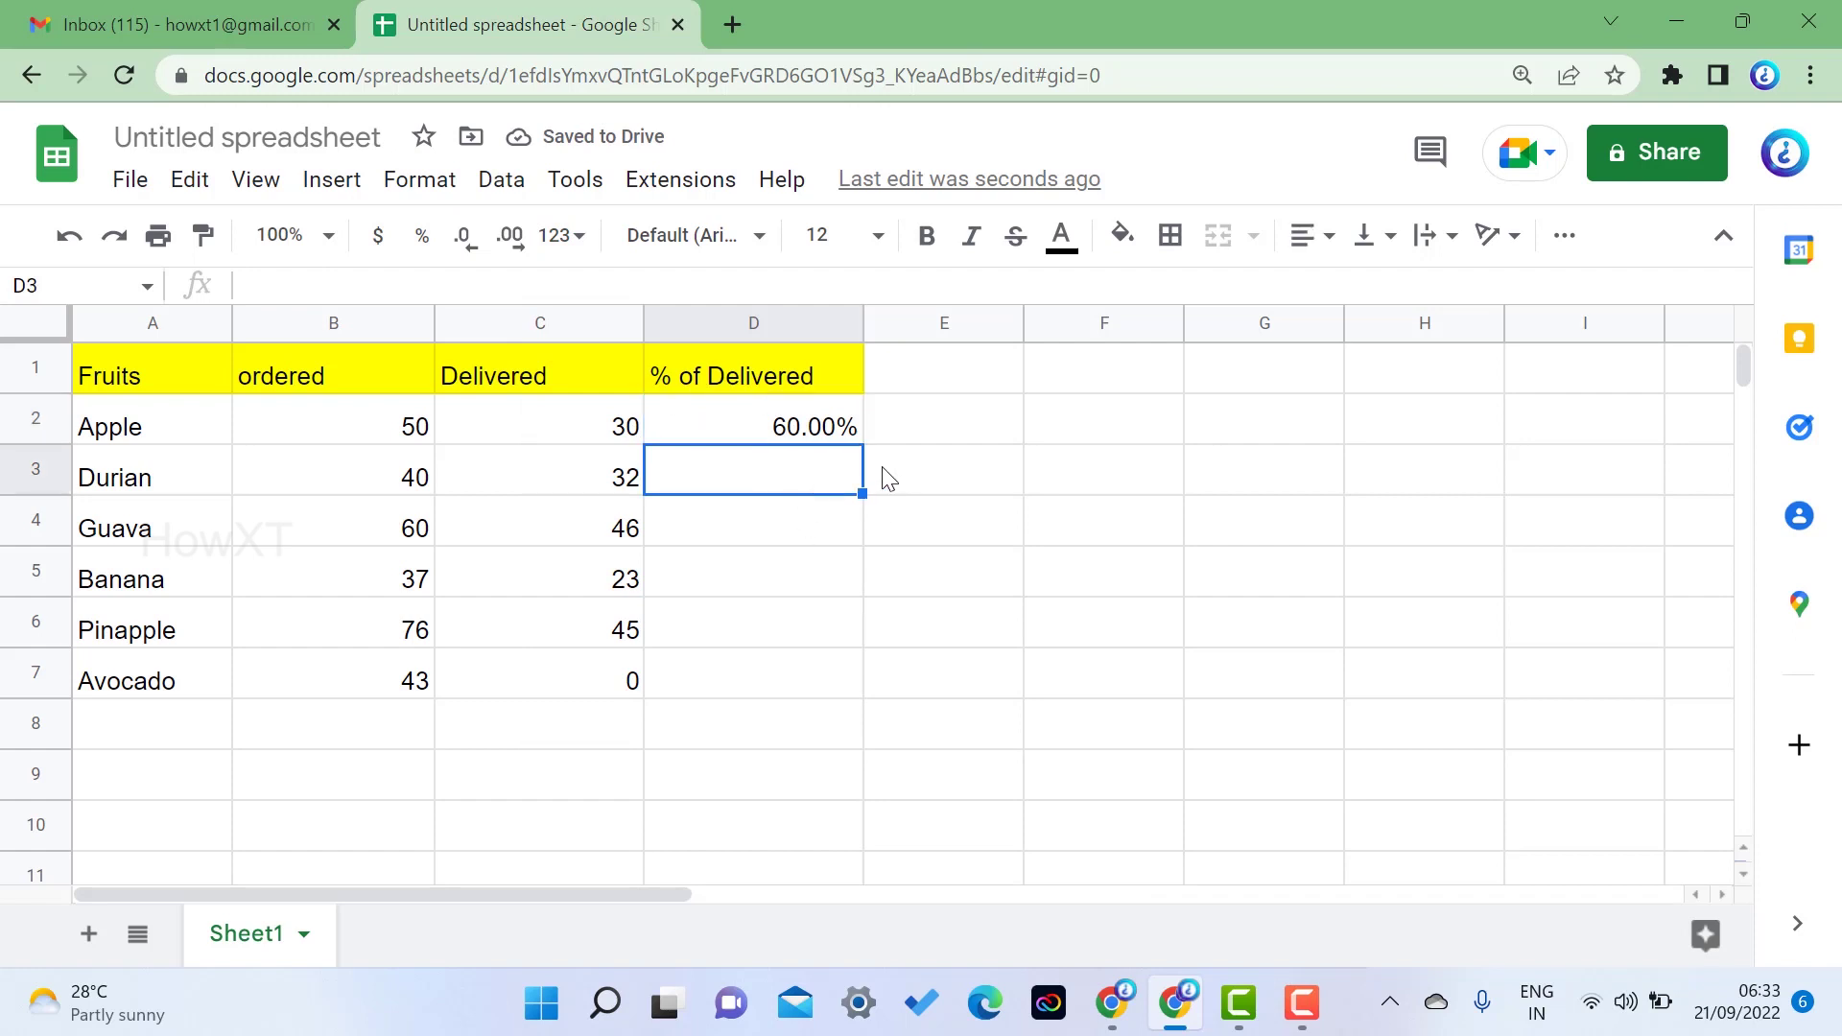
Enter =C3/B3 in Durian's cell D3 and format it as a two-decimal number
{"action": "type", "text": "="}
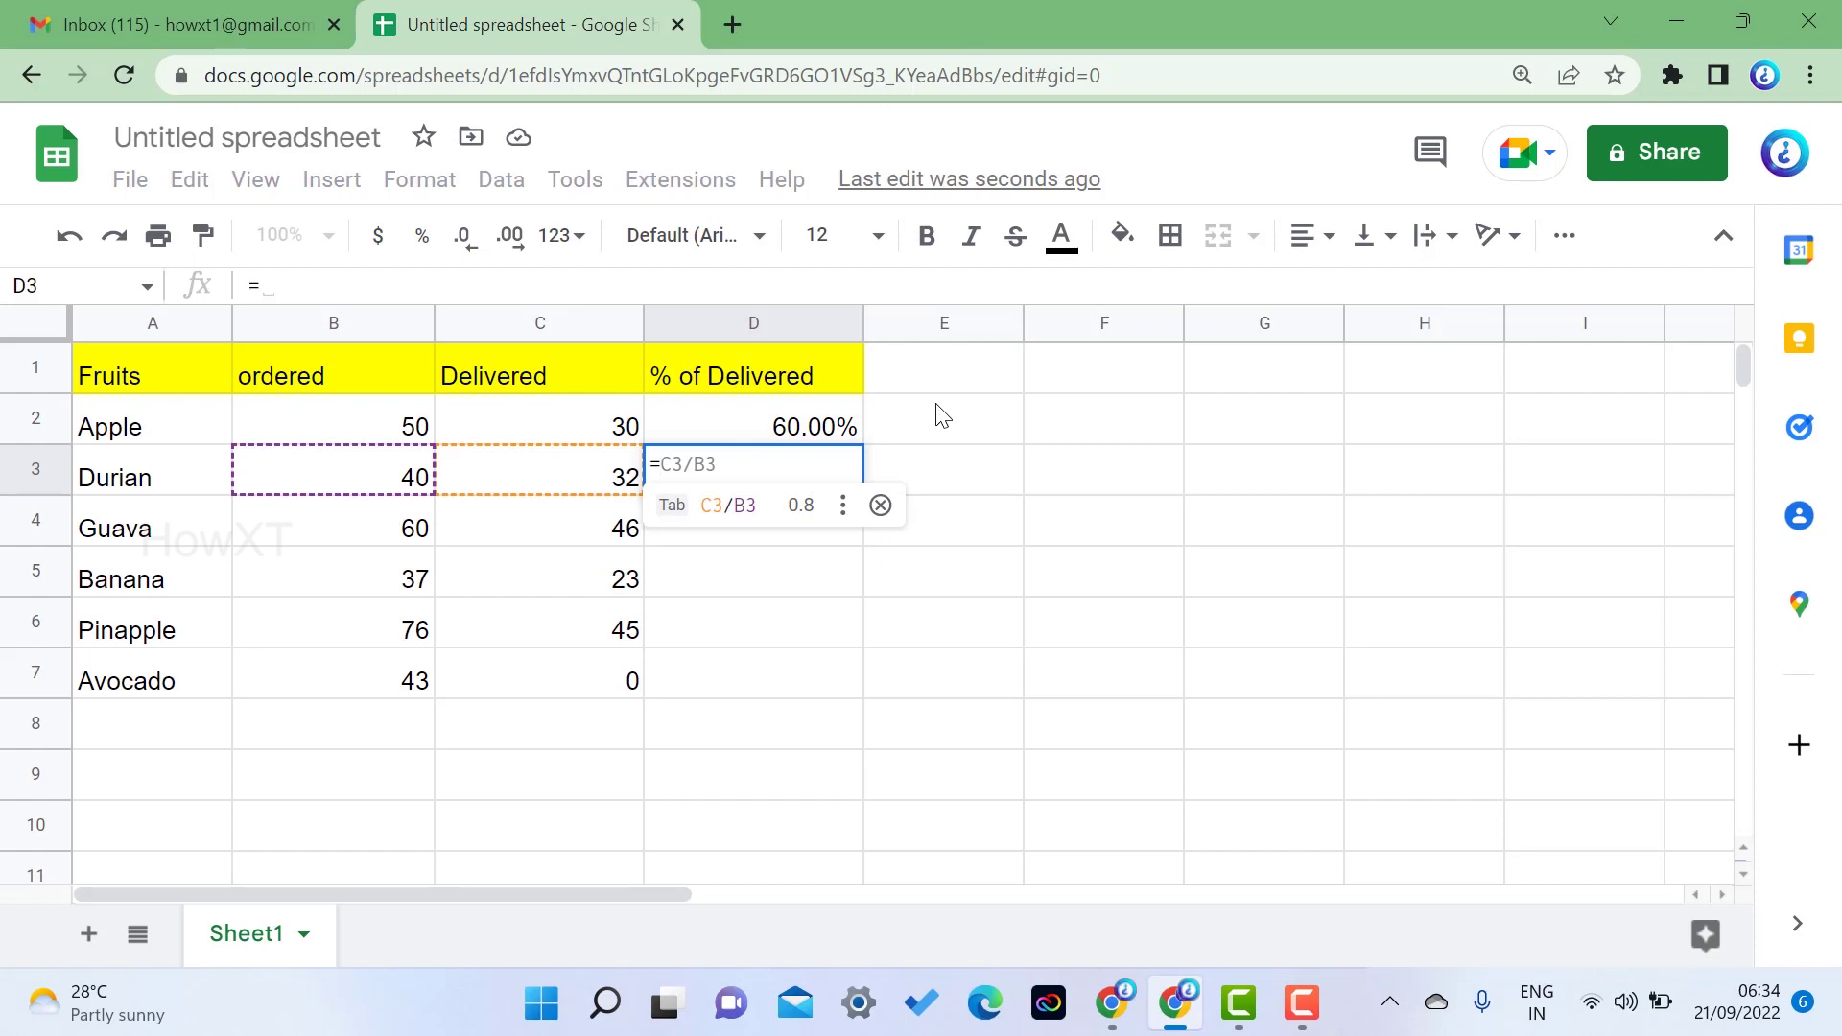
{"action": "key", "text": "Tab"}
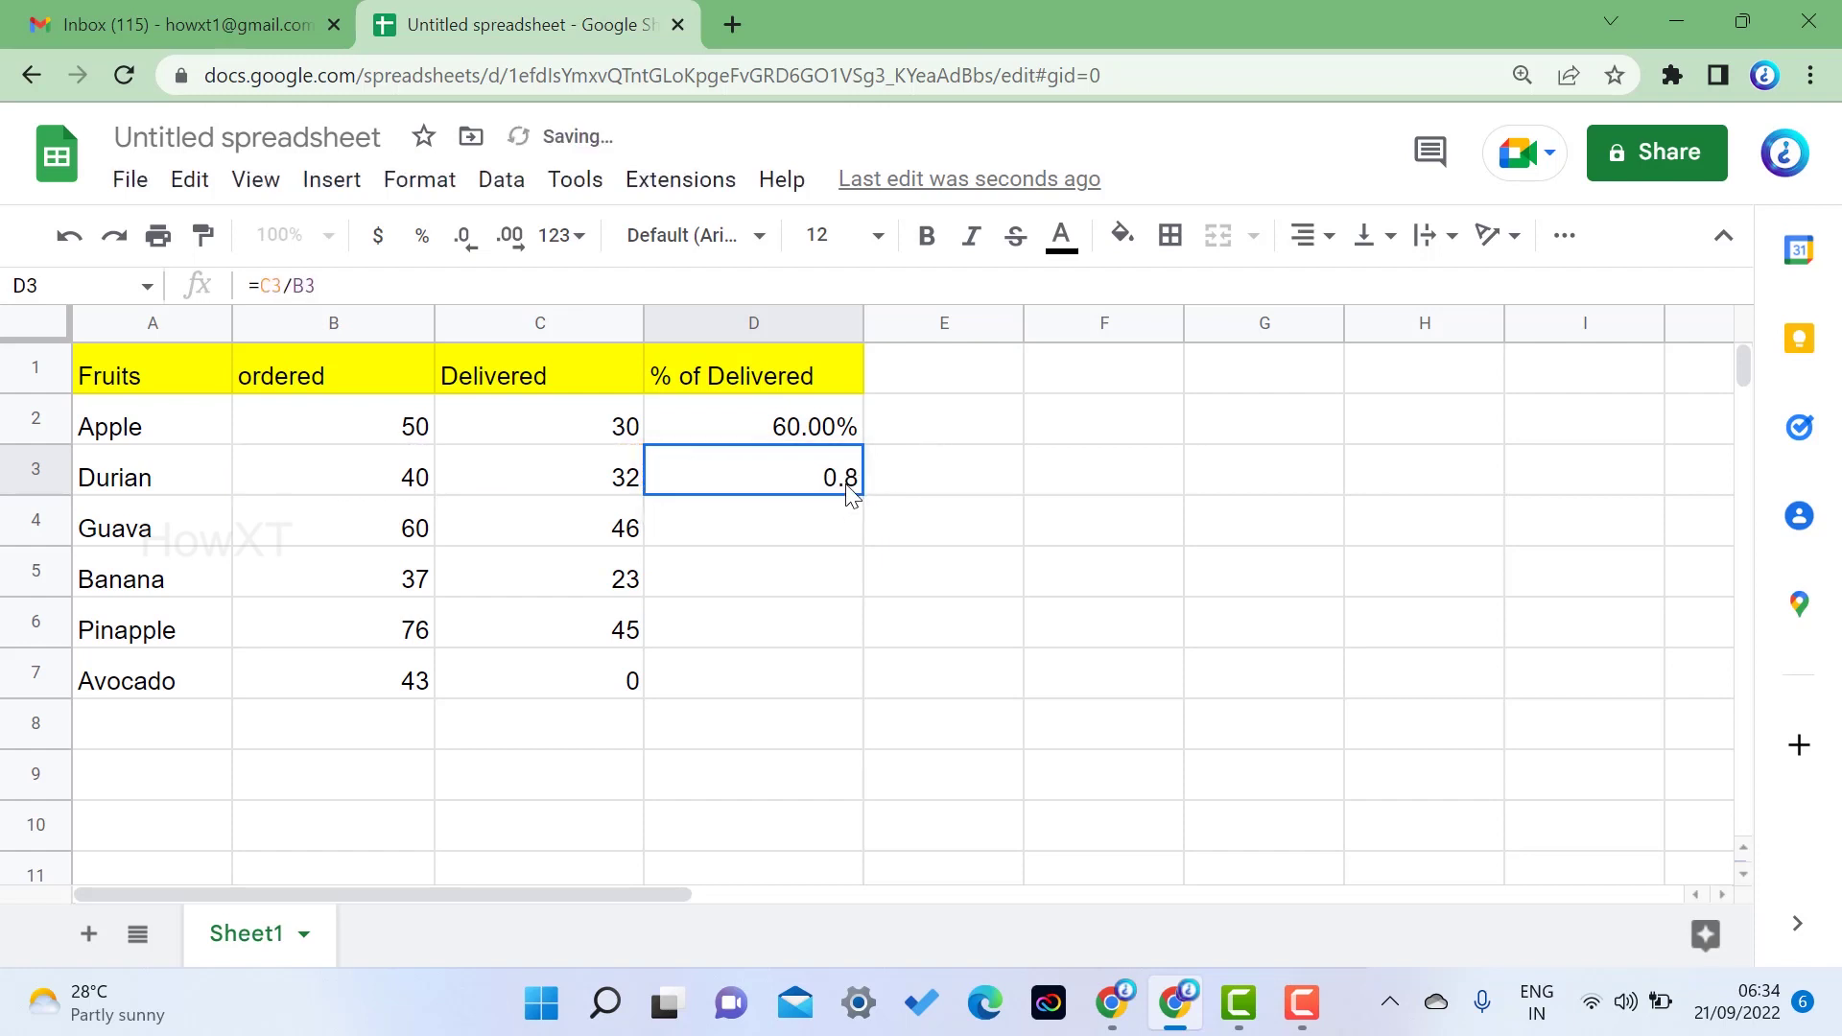
{"action": "left_click", "coordinate": [568, 238]}
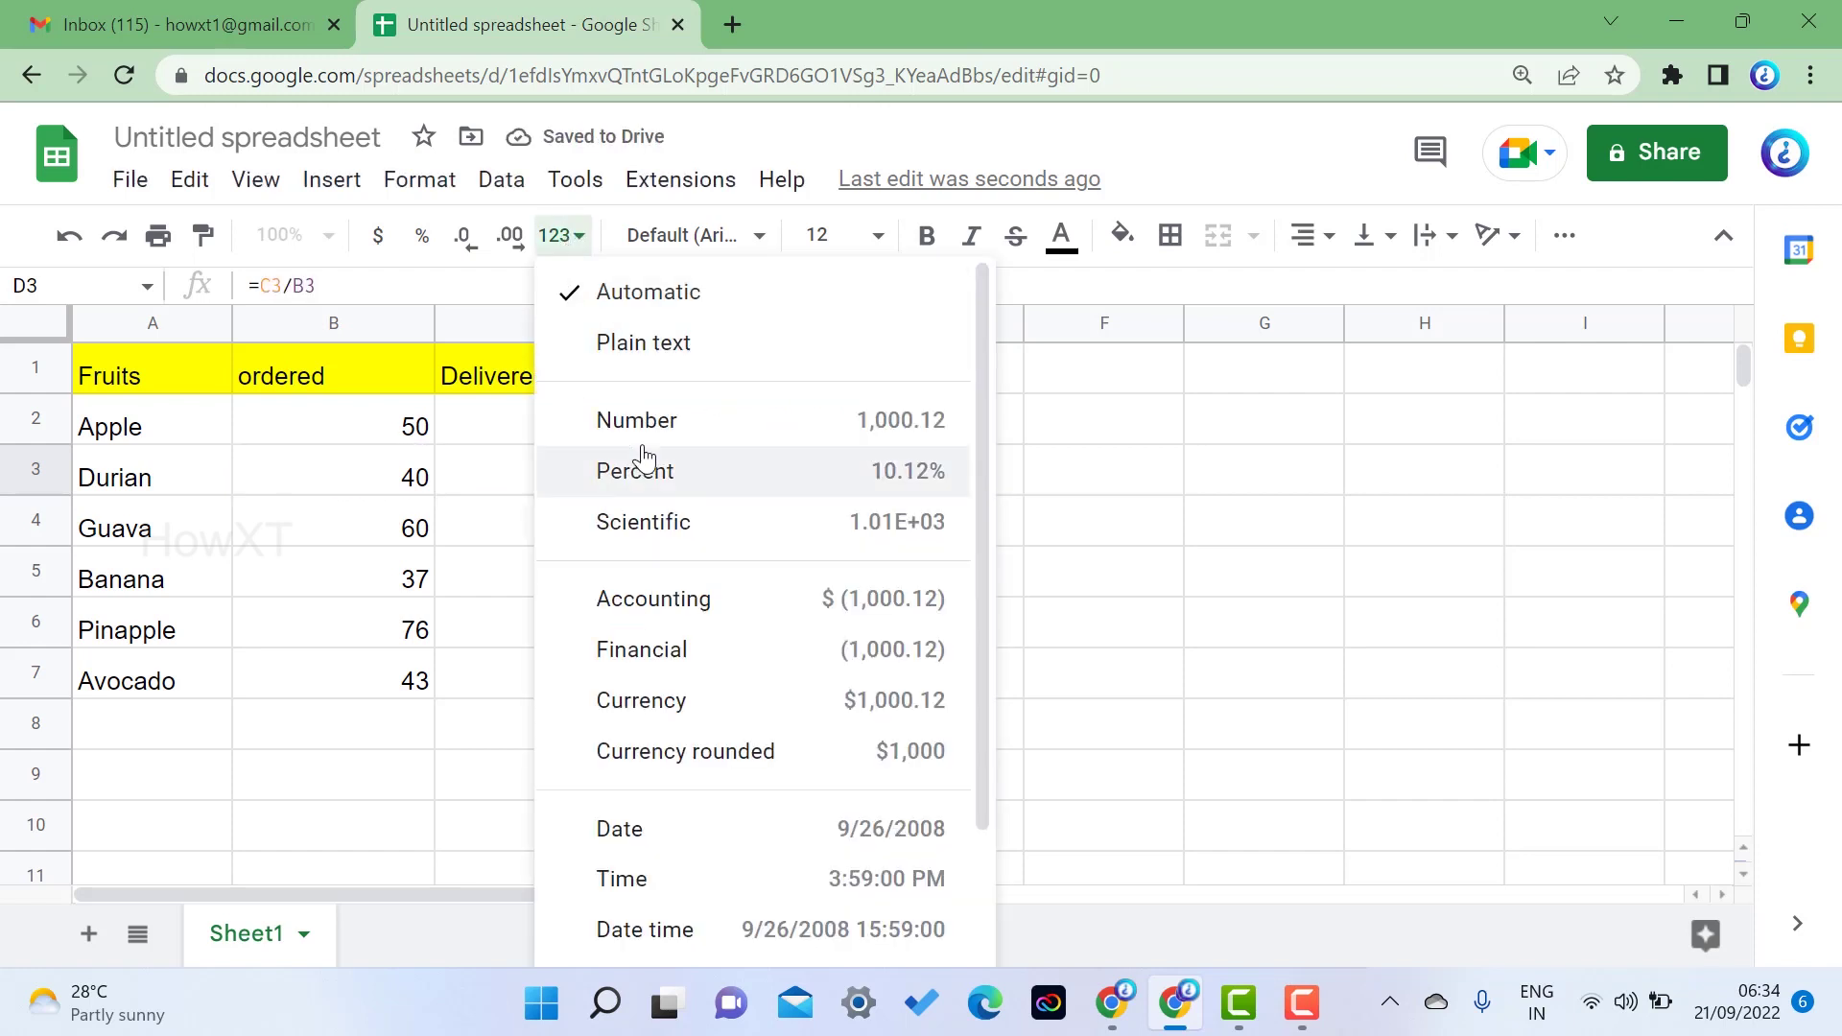
{"action": "left_click", "coordinate": [586, 424]}
{"action": "left_click", "coordinate": [820, 537]}
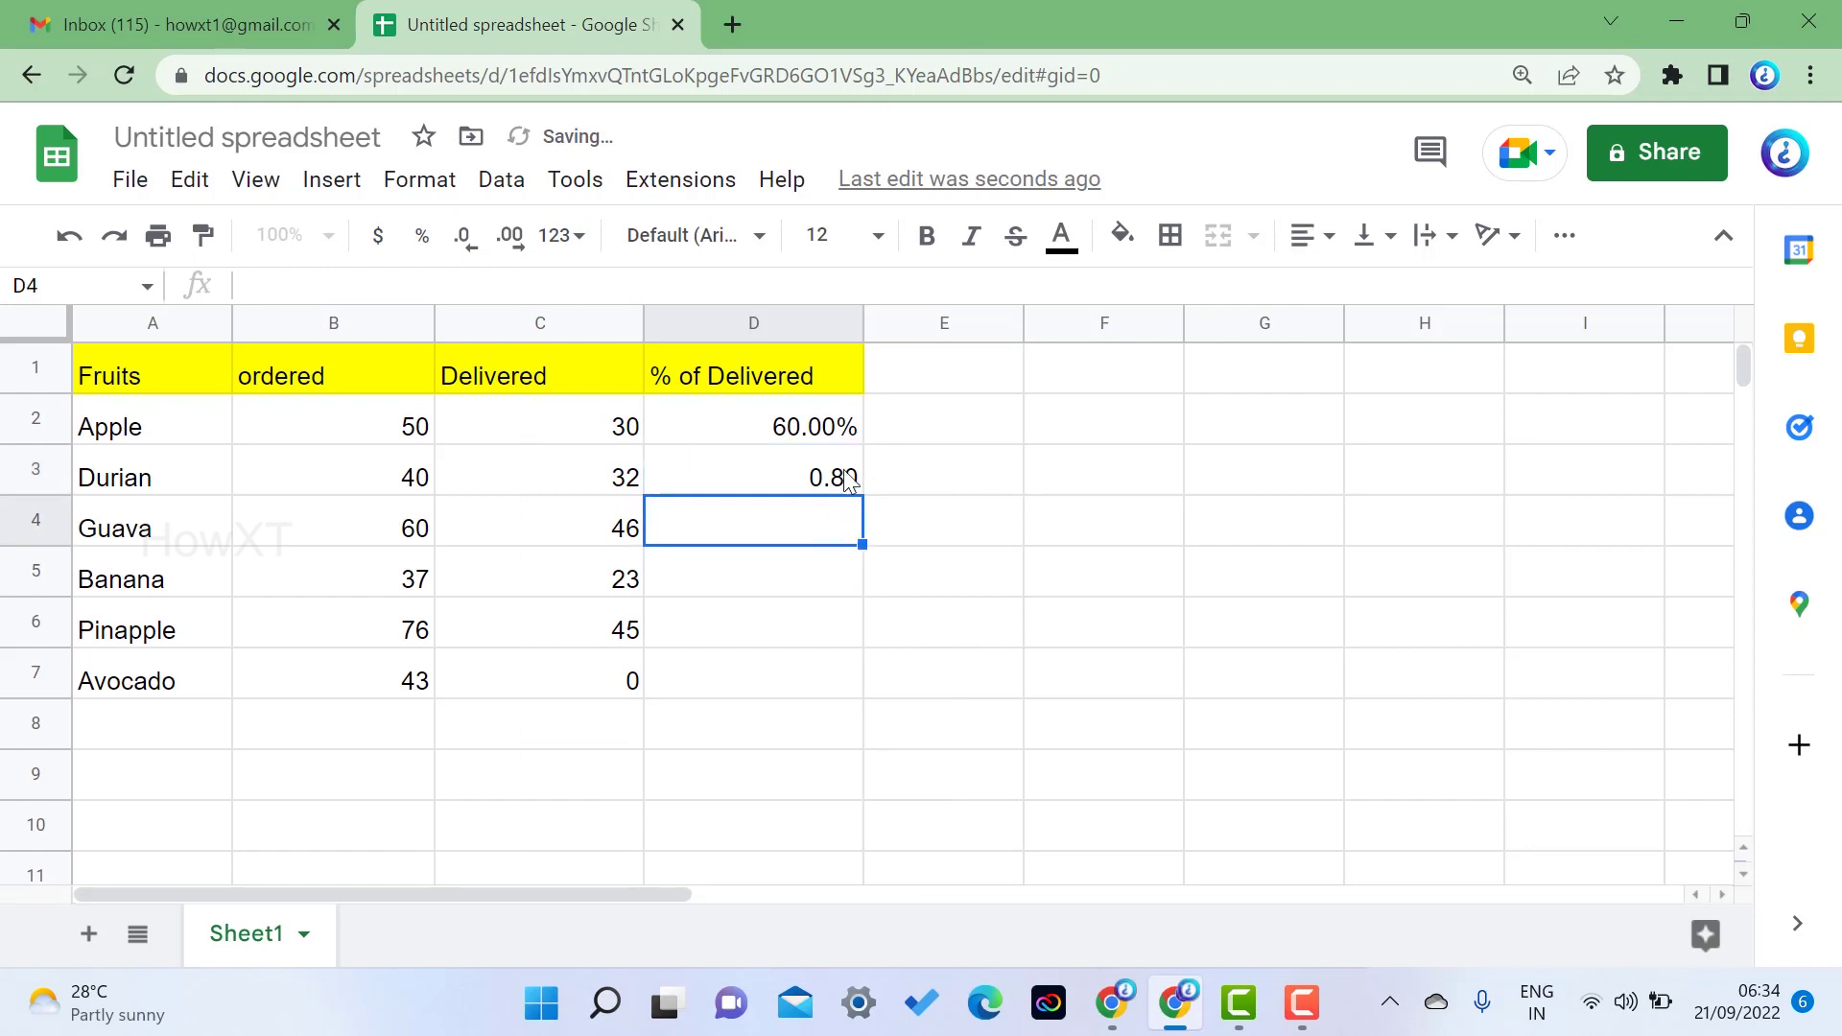
Copy D2's percentage formula down through D7 and check the copied formulas in D3–D5
{"action": "left_click", "coordinate": [845, 427]}
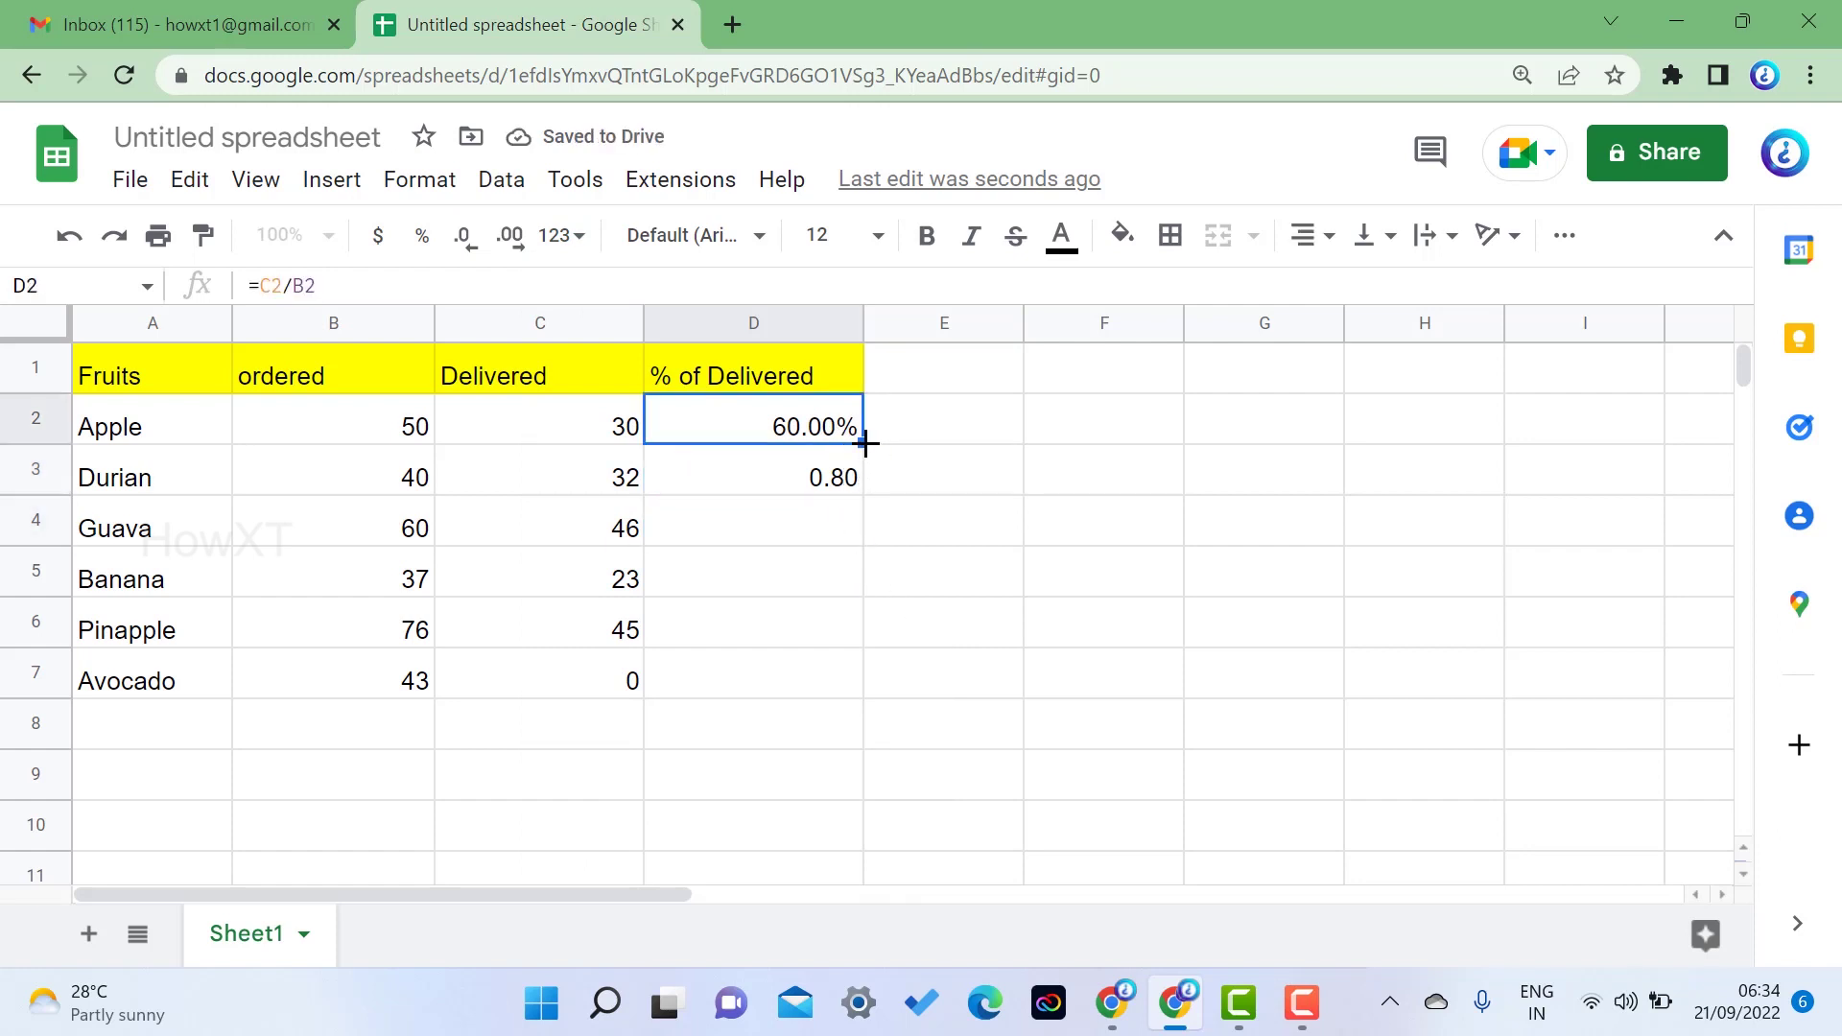
{"action": "left_click_drag", "start_coordinate": [862, 441], "coordinate": [839, 671]}
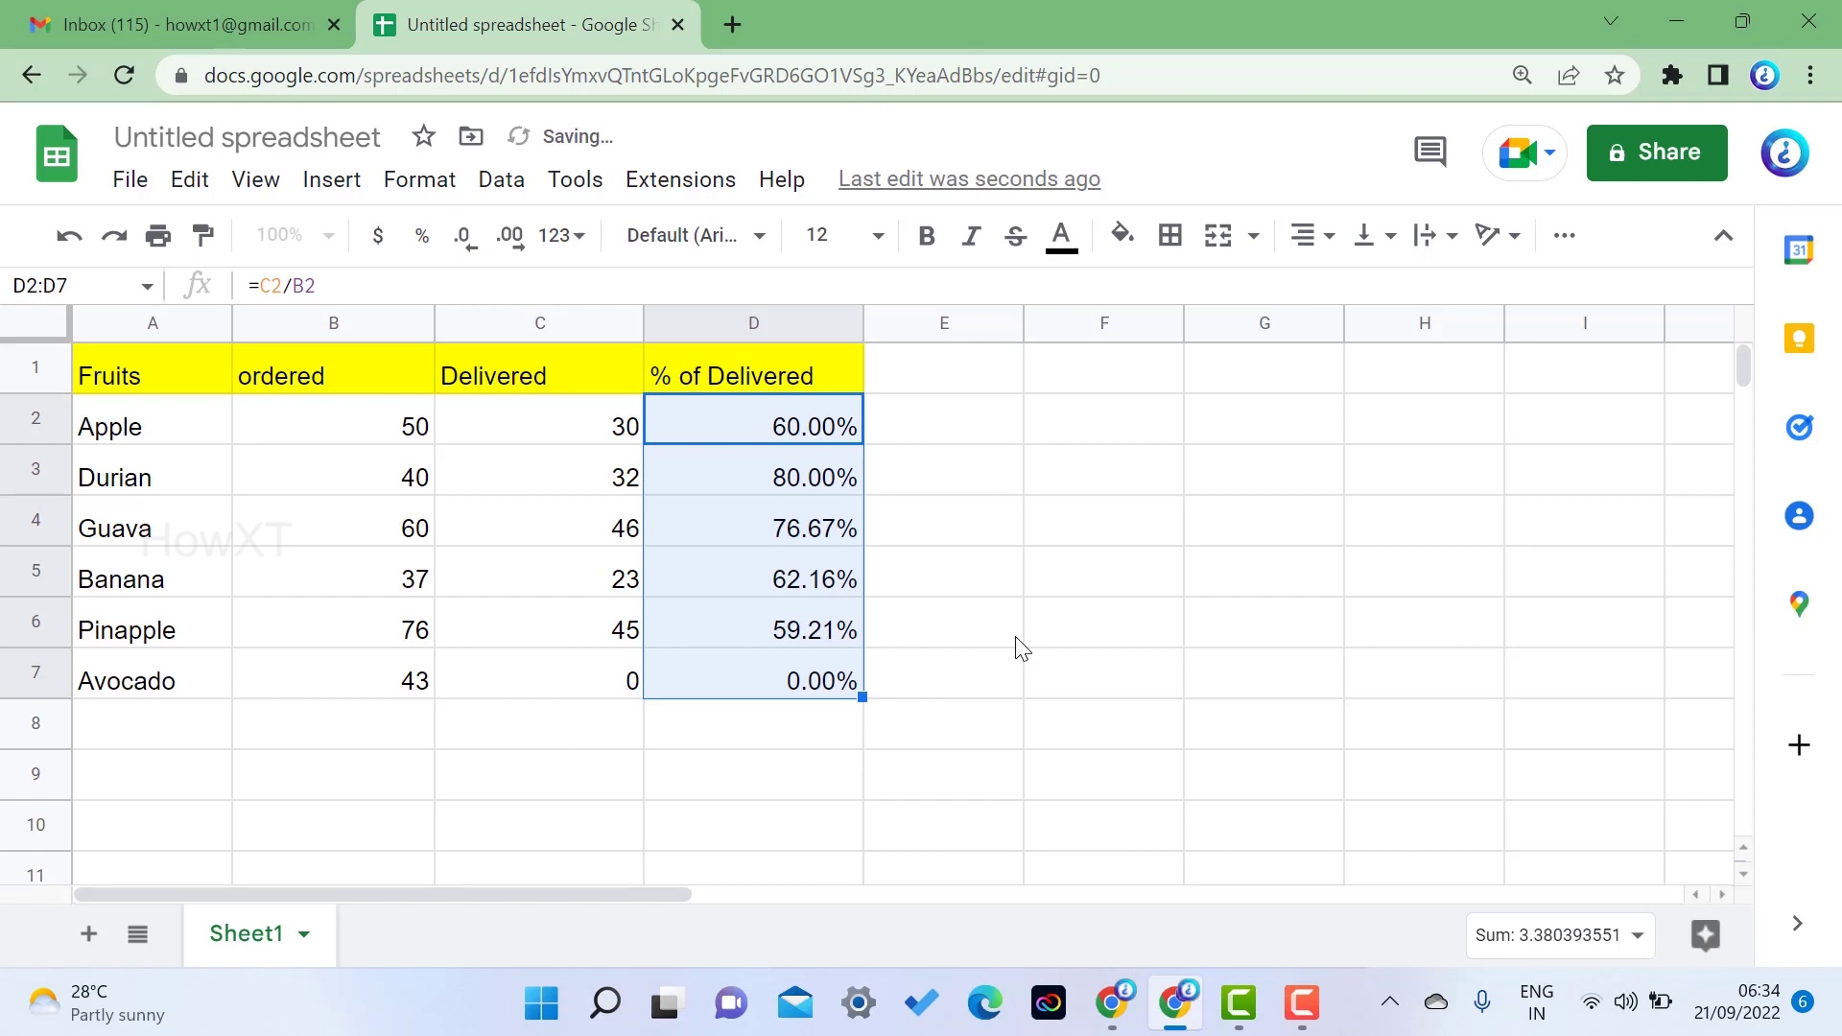
{"action": "left_click", "coordinate": [1094, 529]}
{"action": "left_click", "coordinate": [782, 484]}
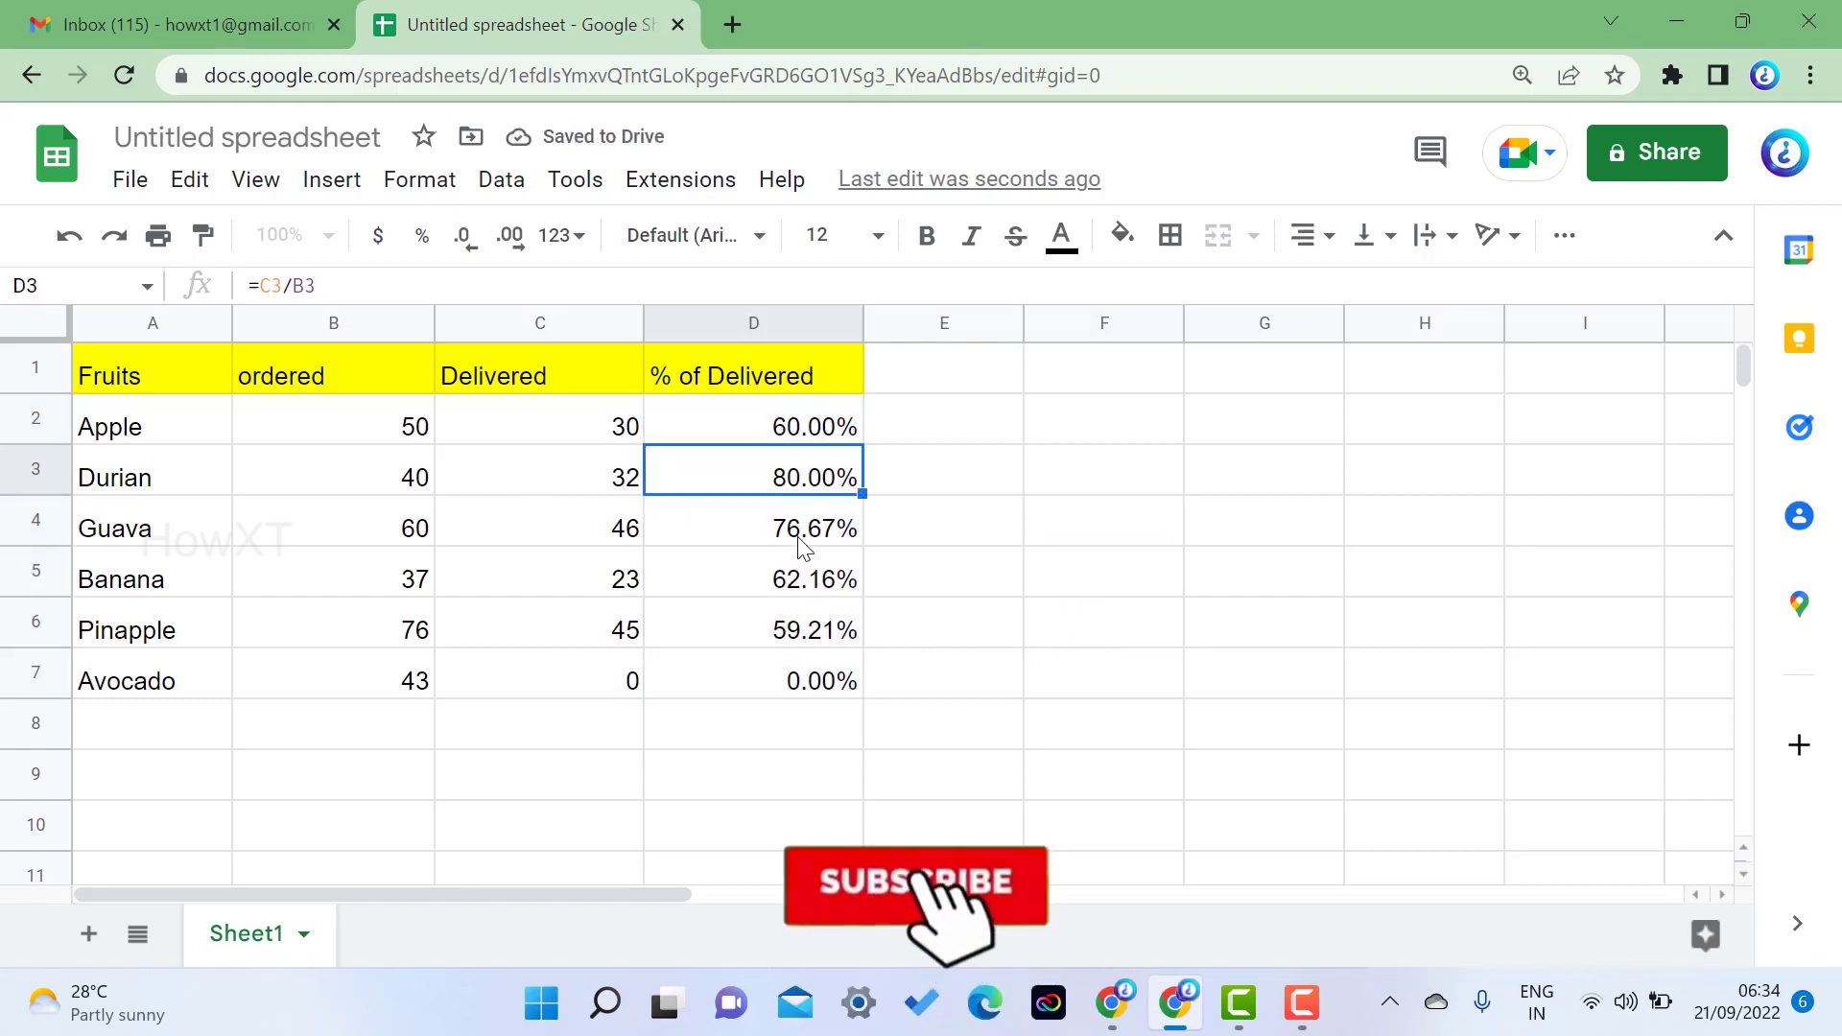
{"action": "left_click", "coordinate": [795, 542]}
{"action": "left_click", "coordinate": [825, 584]}
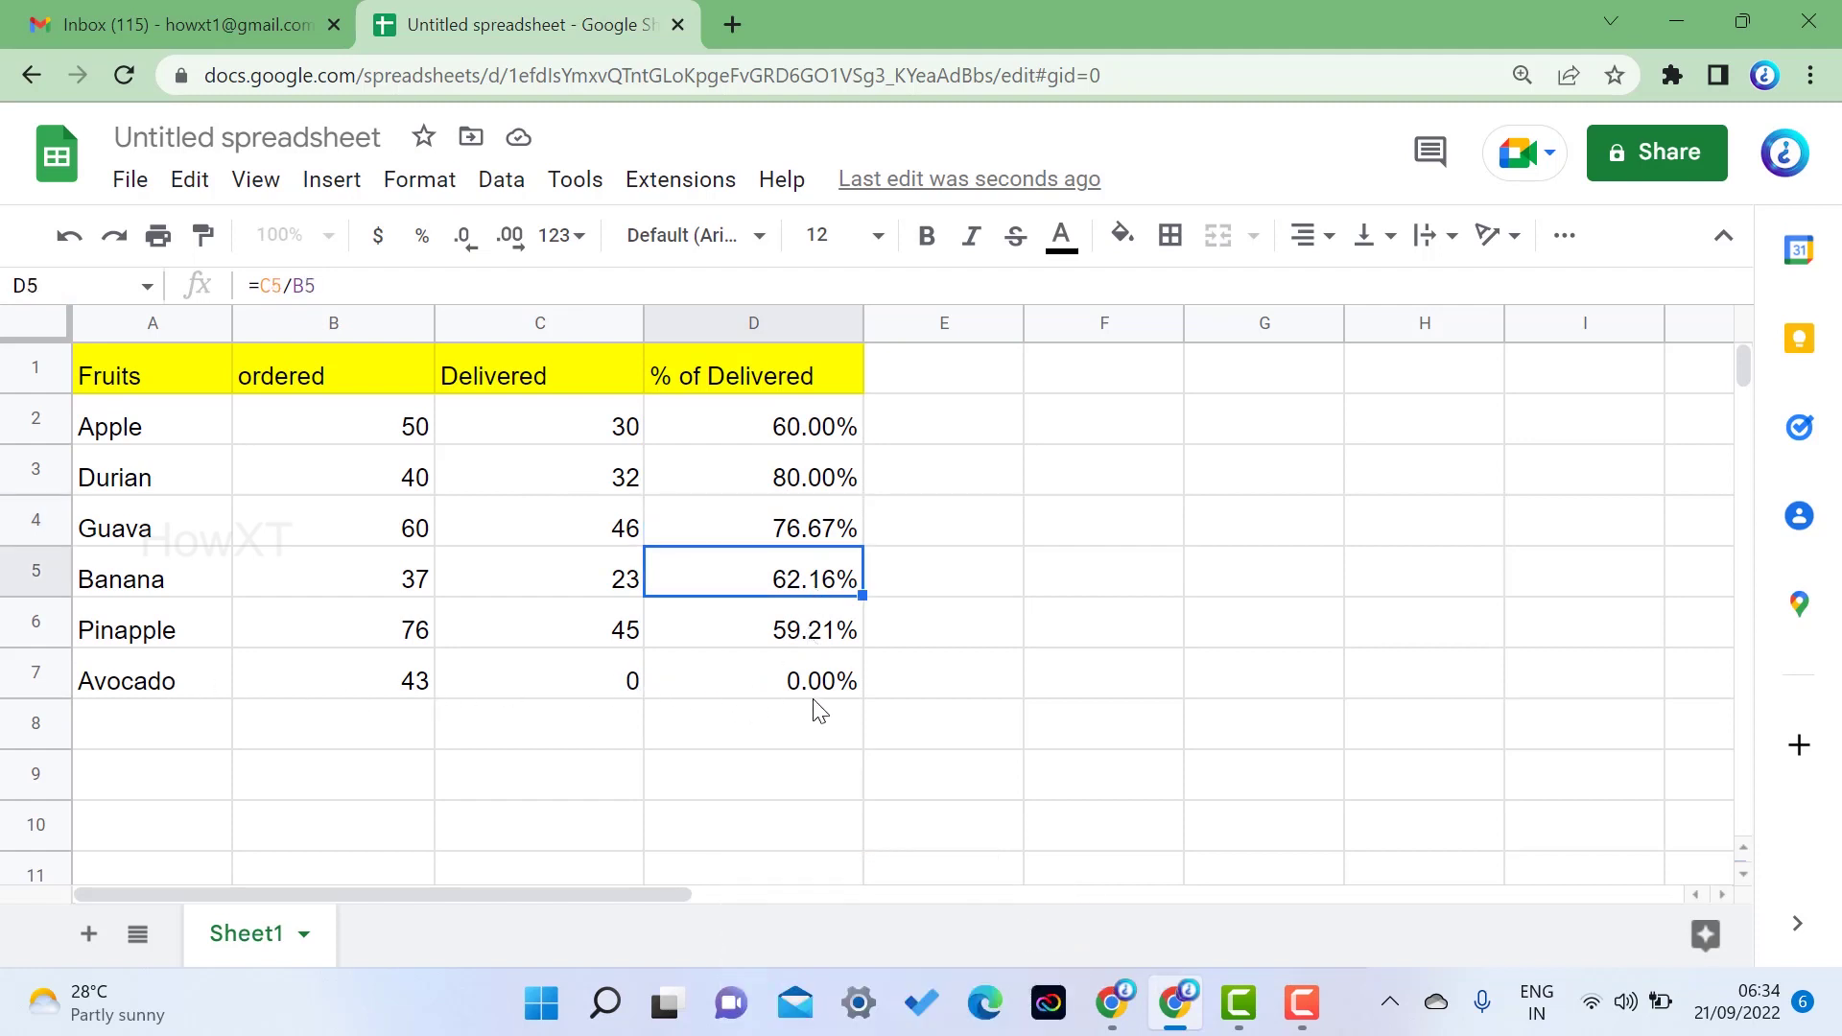
Change Avocado's Delivered value in C7 from 0 to 1, updating its share to 2.33%
{"action": "left_click", "coordinate": [575, 689]}
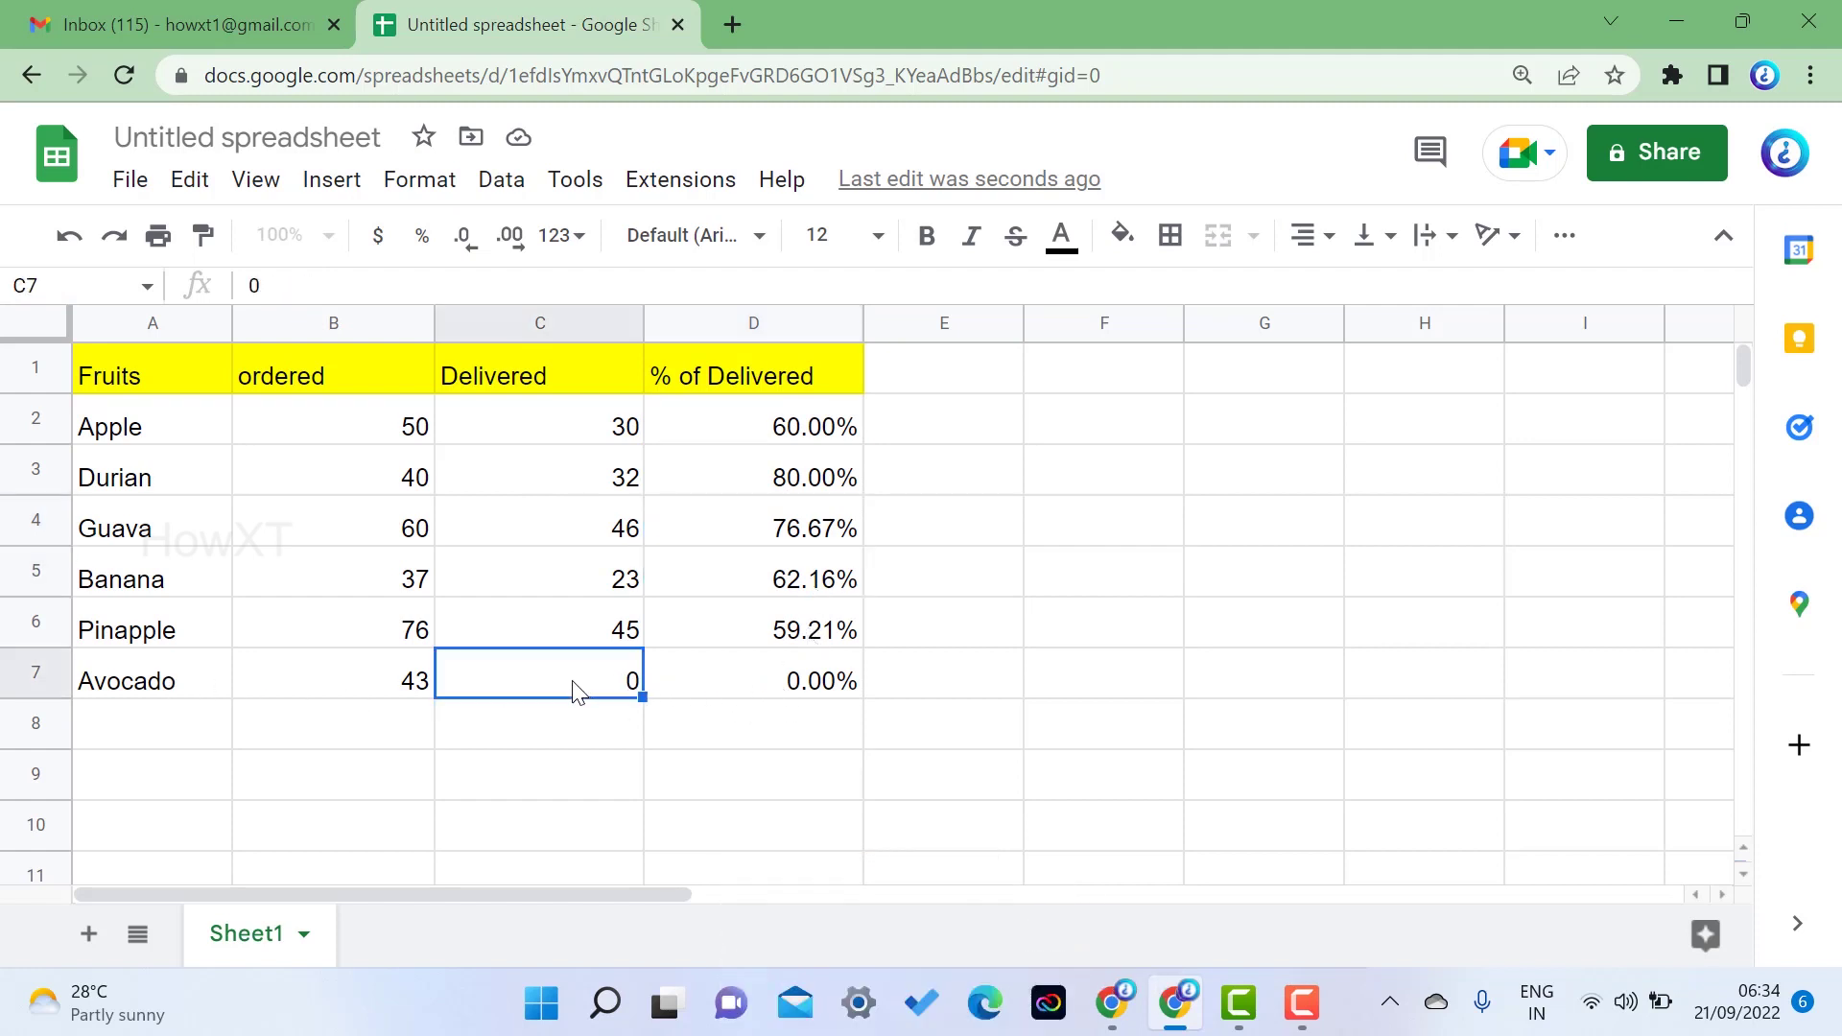
{"action": "type", "text": "1"}
{"action": "key", "text": "Return"}
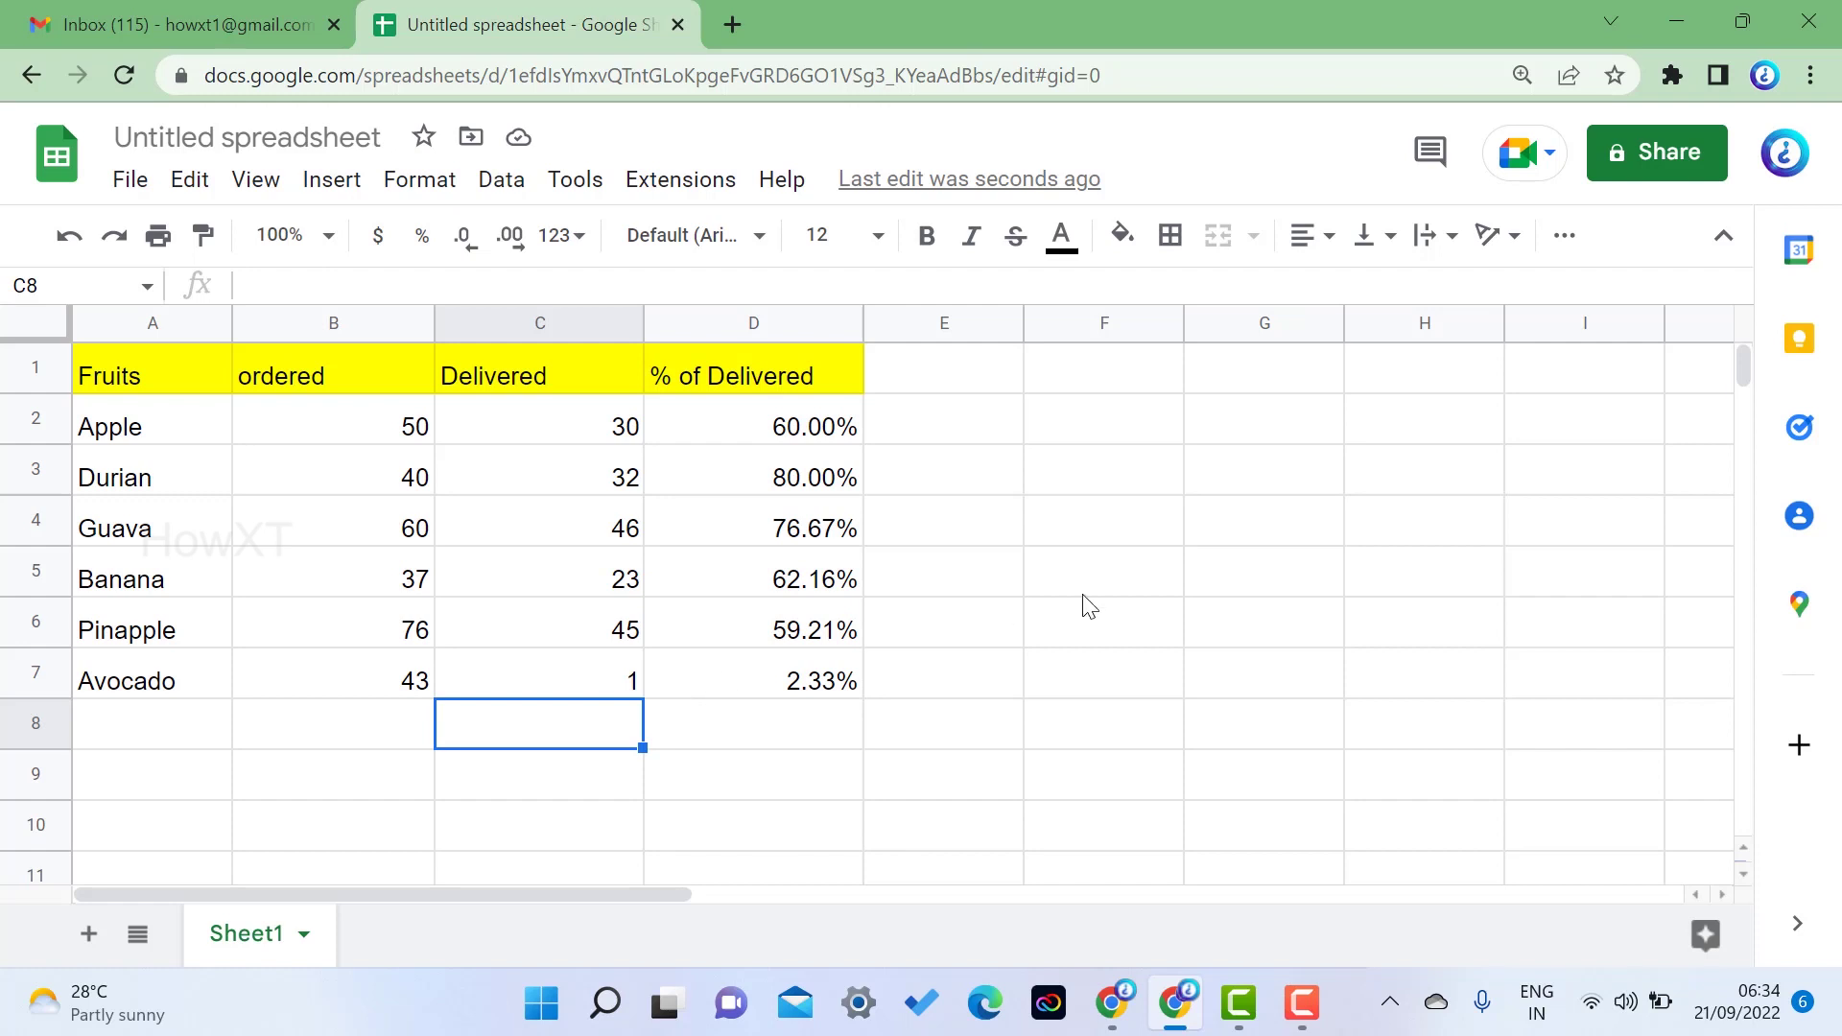
{"action": "scroll", "coordinate": [1089, 606], "scroll_direction": "down", "scroll_amount": 5}
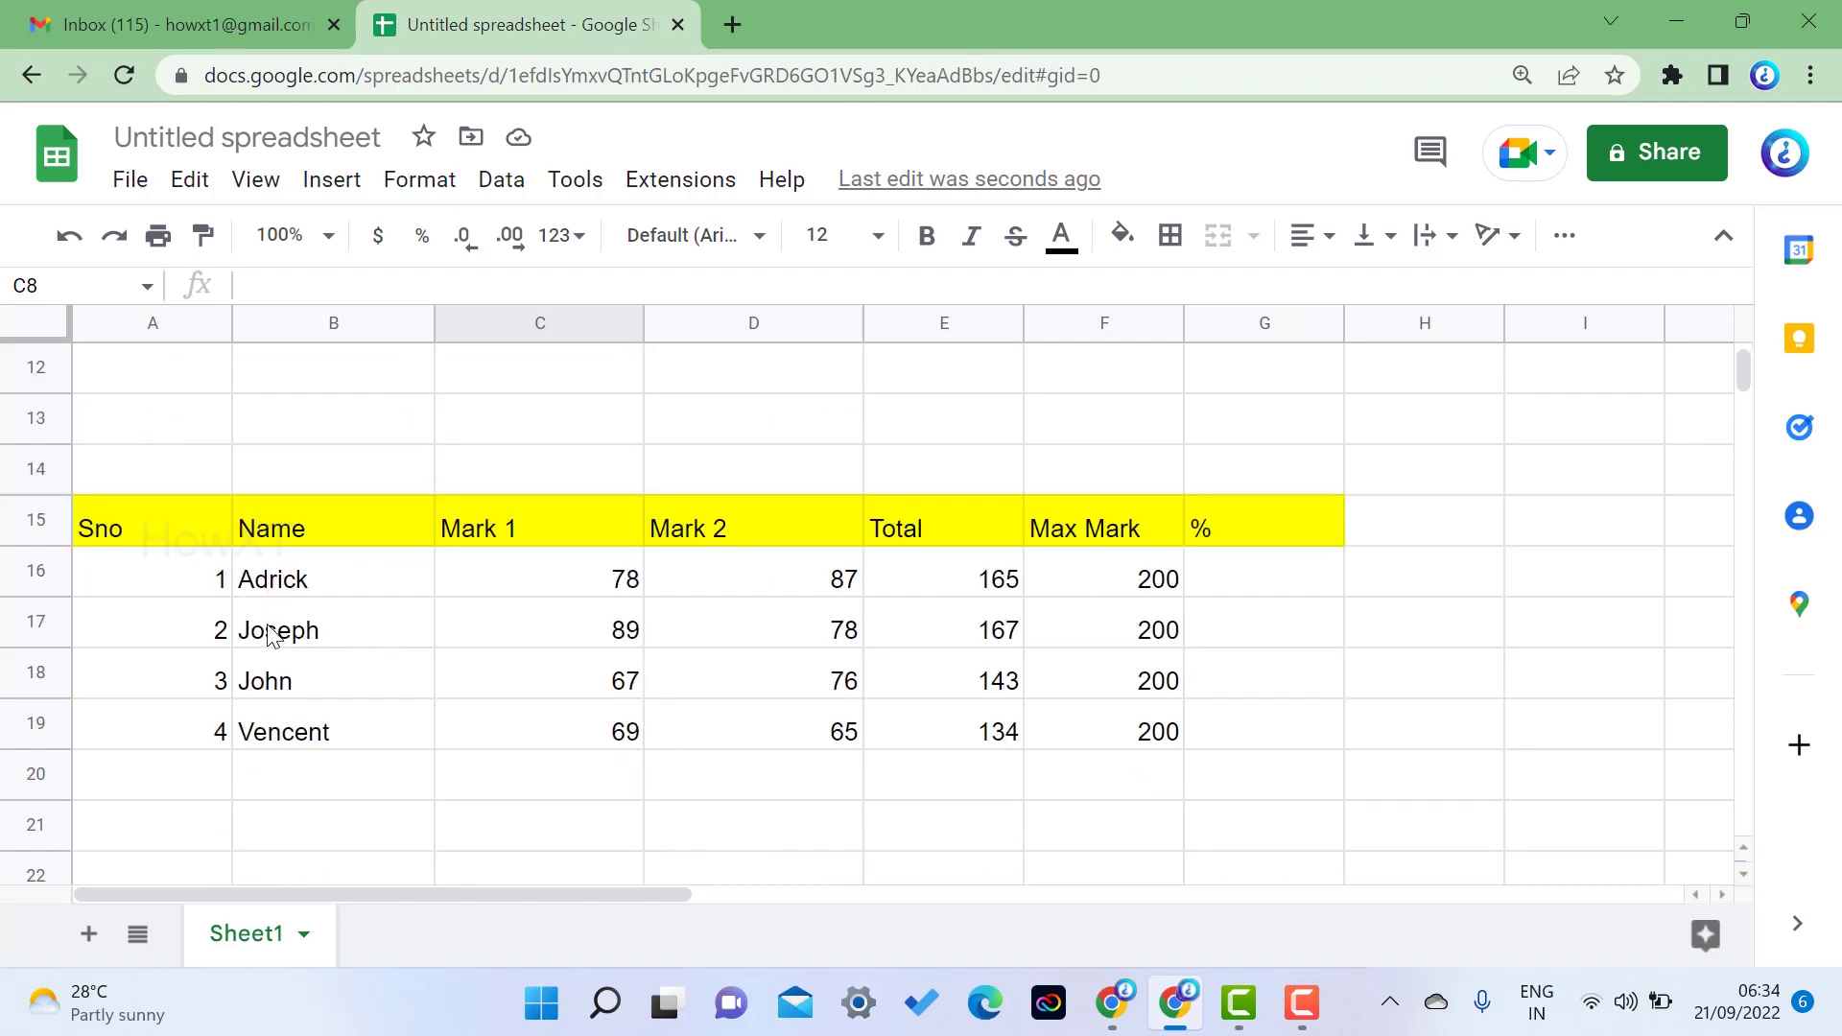
{"action": "left_click", "coordinate": [540, 583]}
{"action": "left_click", "coordinate": [798, 580]}
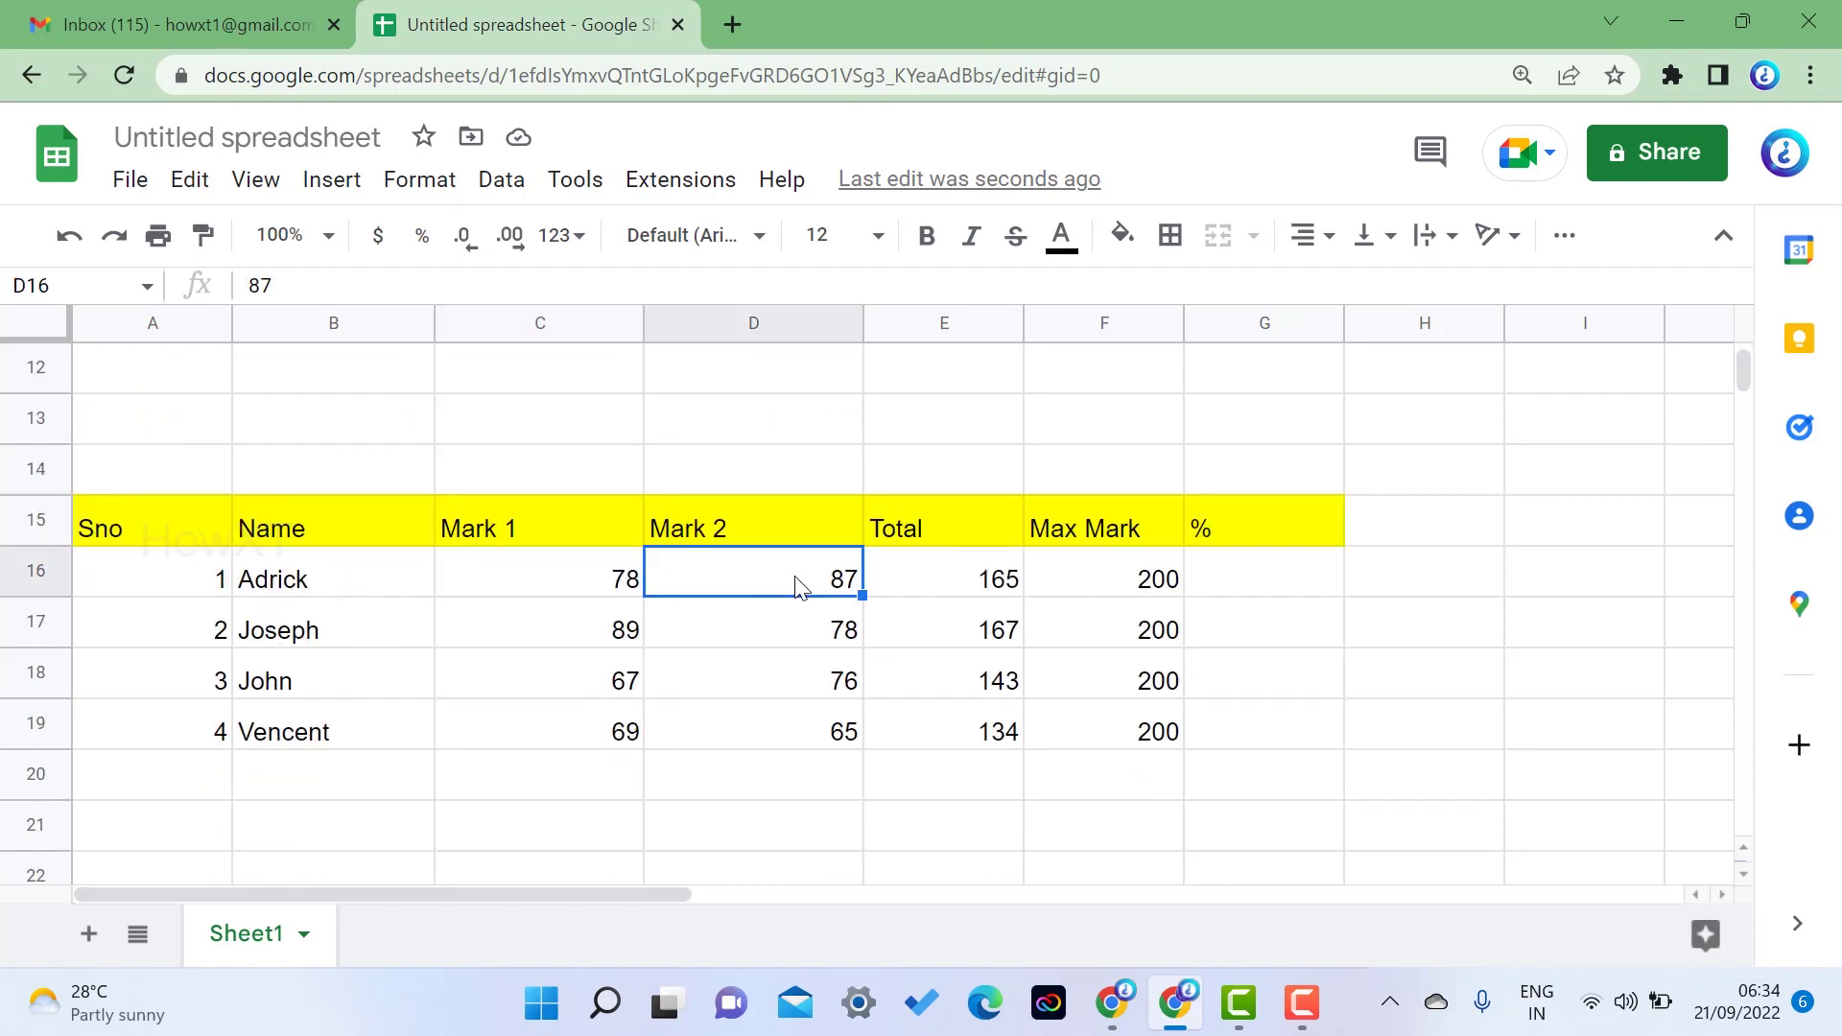
{"action": "left_click", "coordinate": [1002, 592]}
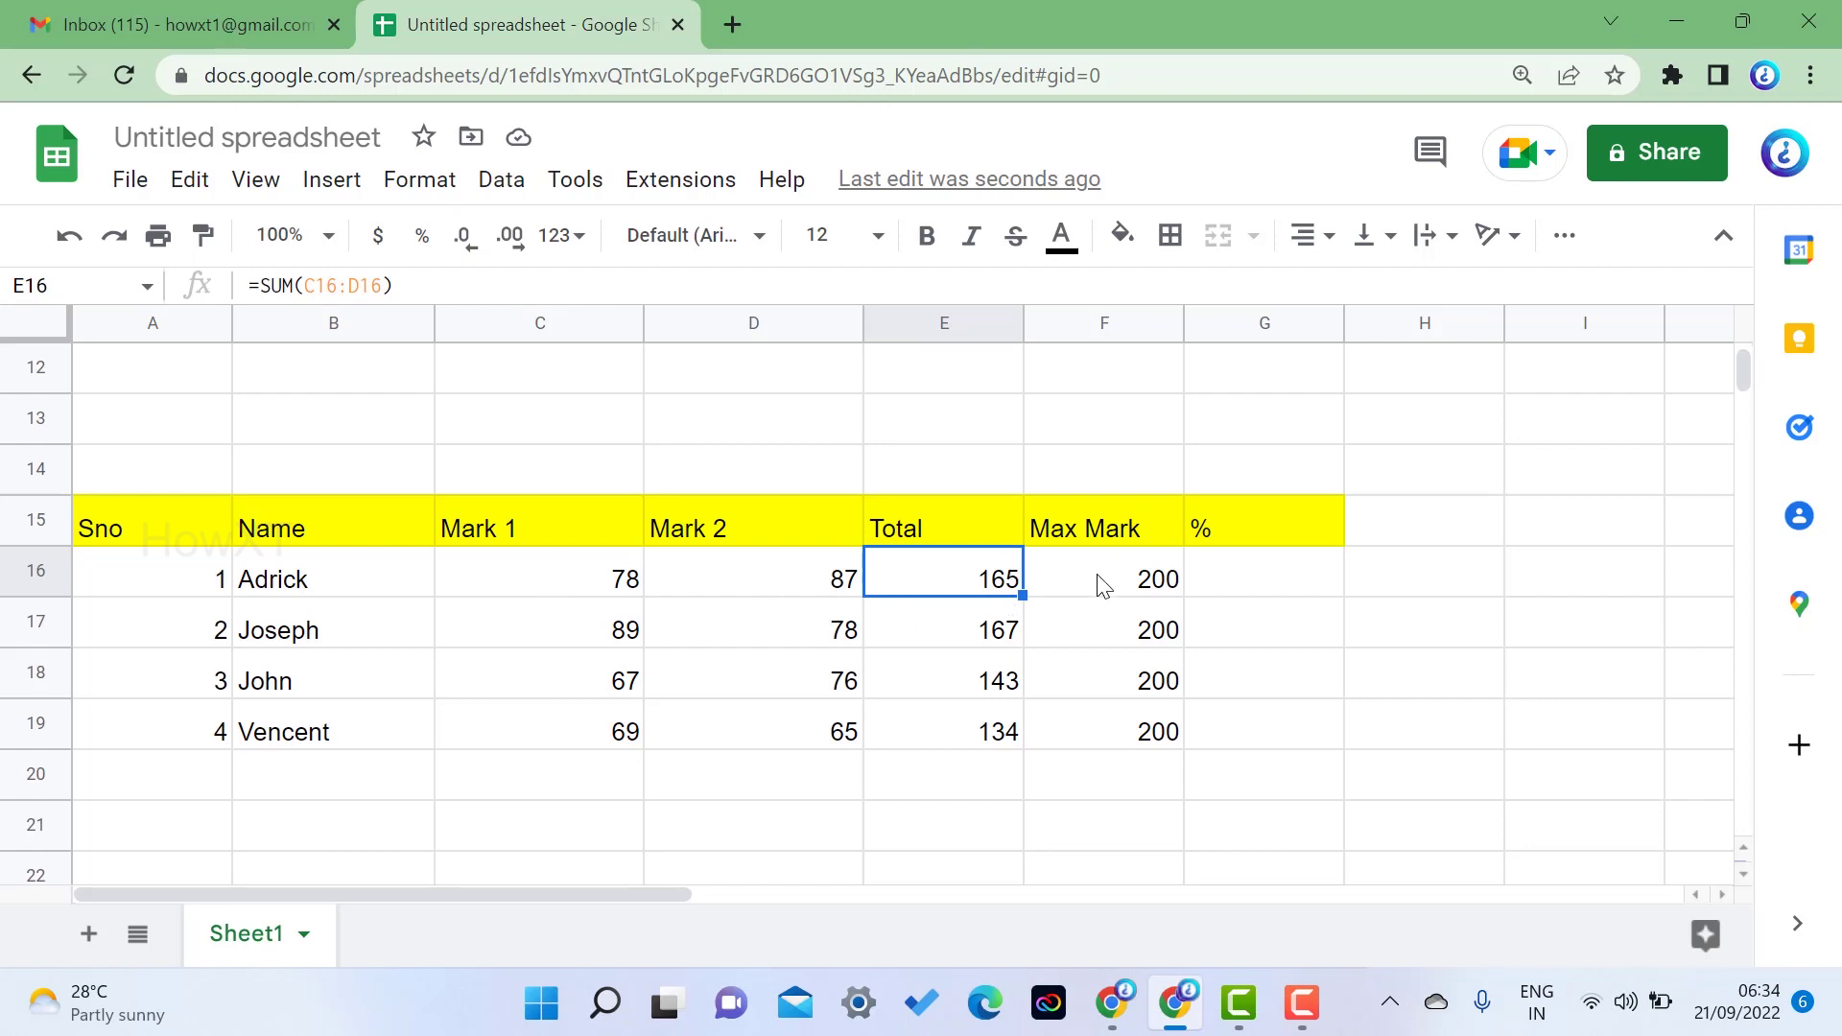
{"action": "left_click", "coordinate": [1110, 593]}
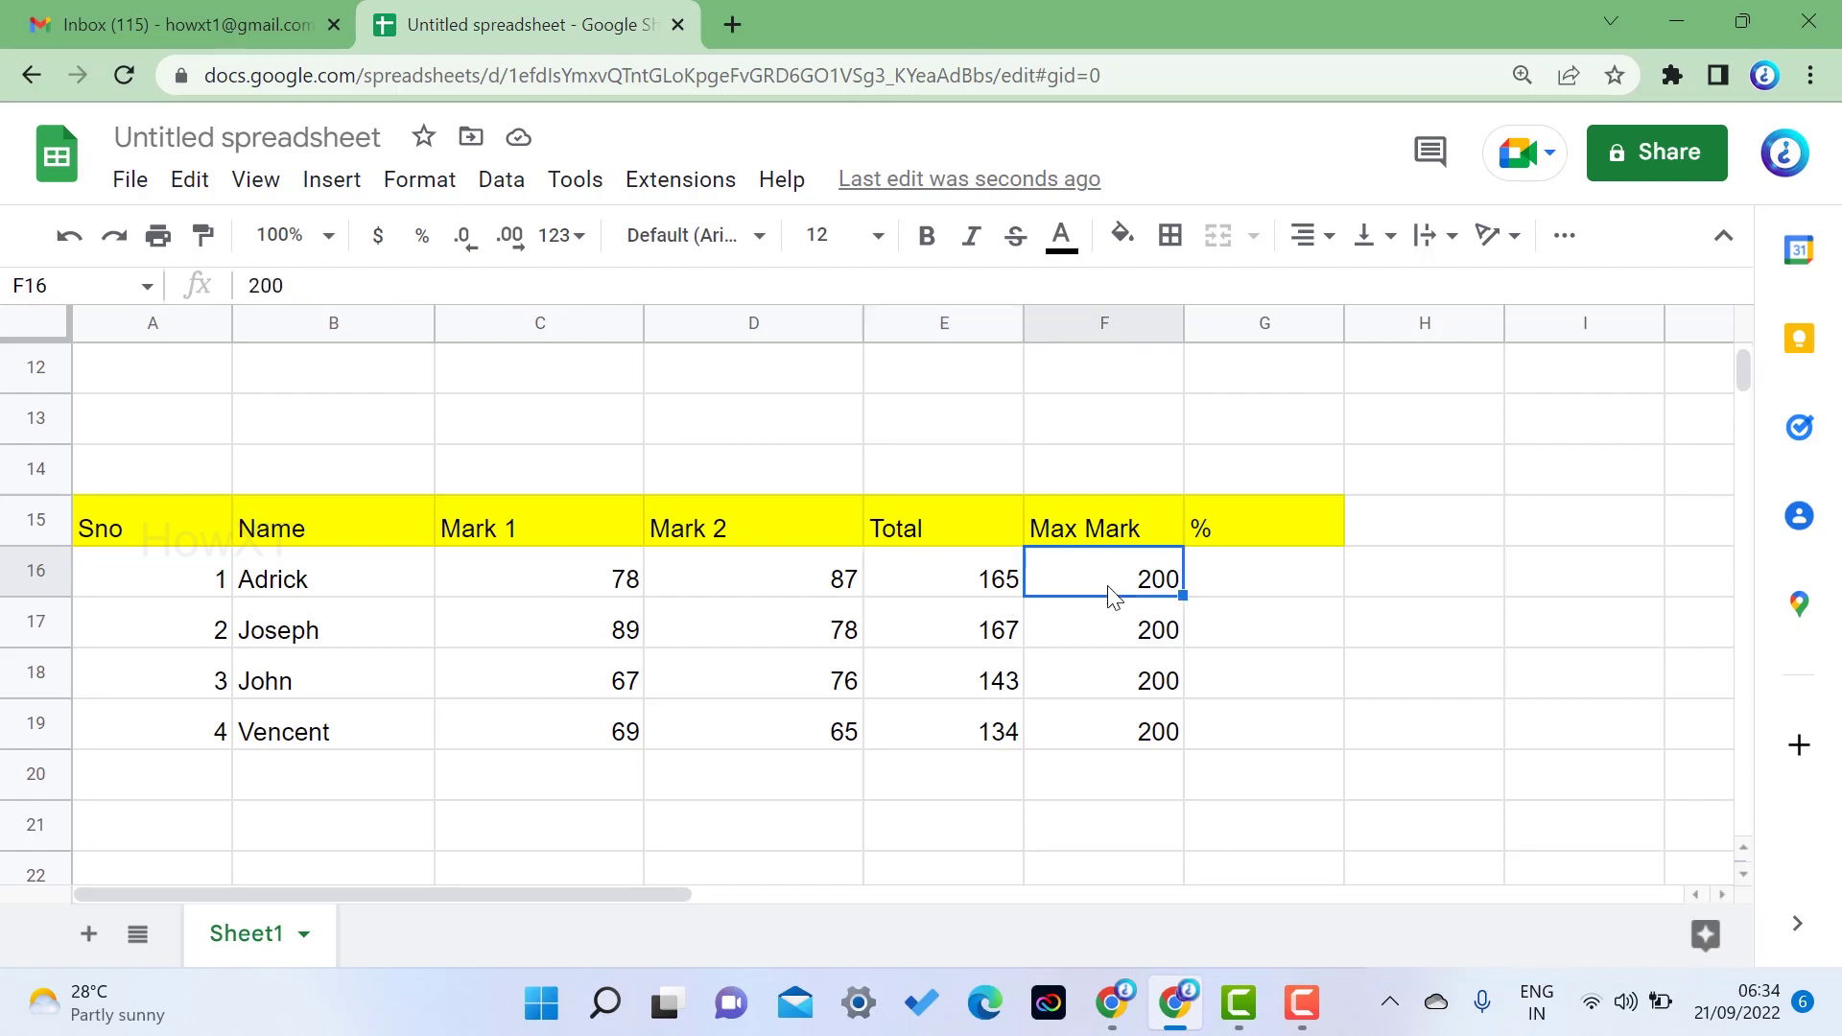
{"action": "left_click", "coordinate": [1227, 587]}
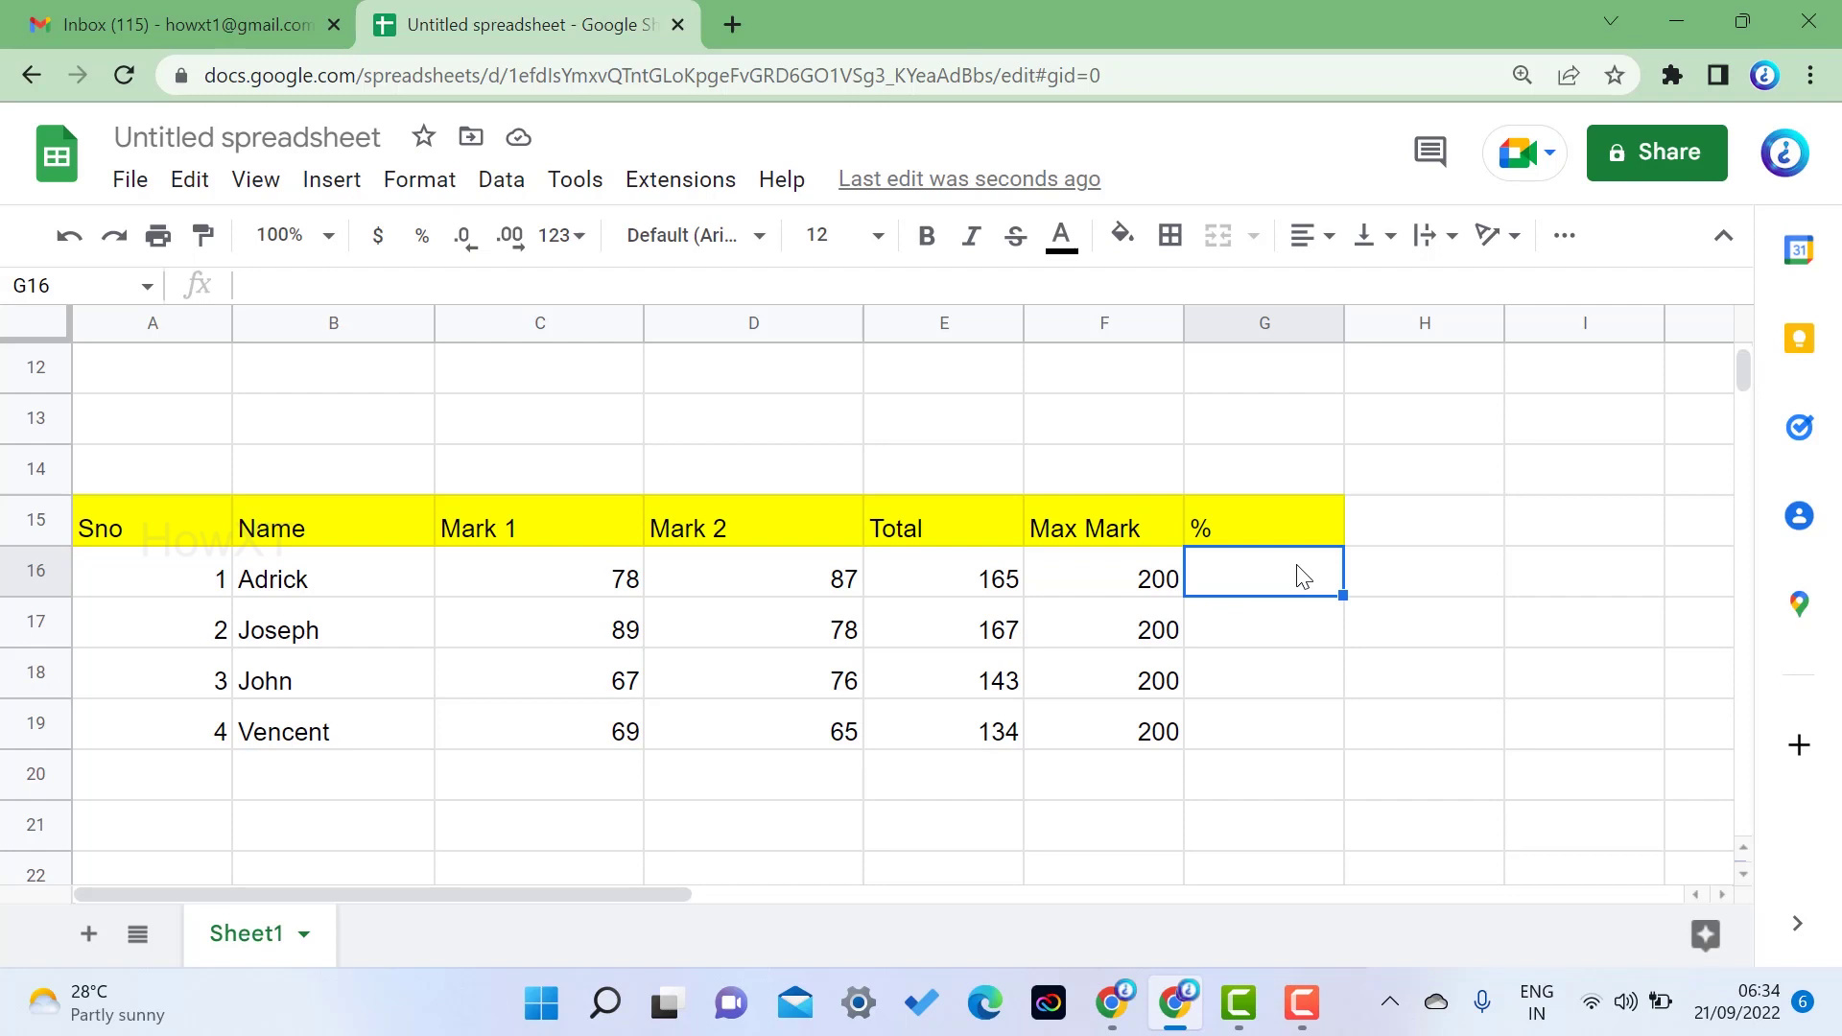
Enter =E16/F16 in G16 so the first student's percentage shows 82.50%, dismissing autofill
{"action": "type", "text": "="}
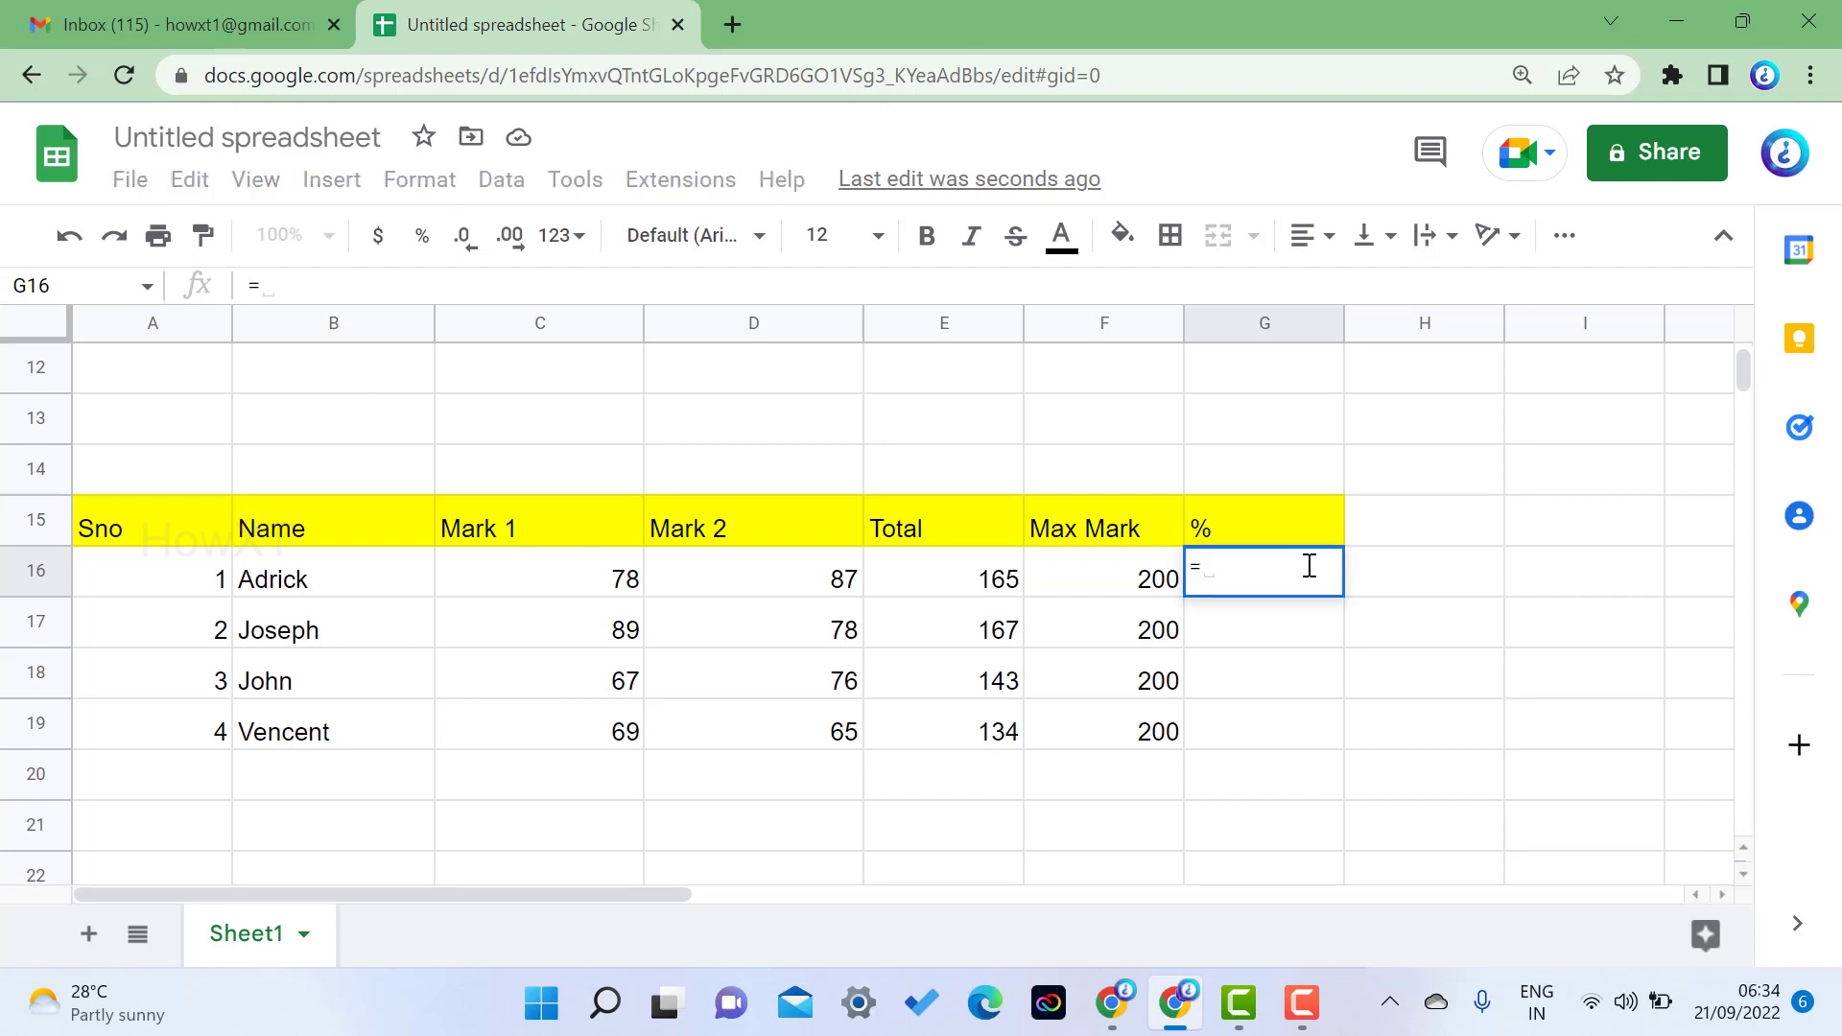
{"action": "left_click", "coordinate": [1099, 585]}
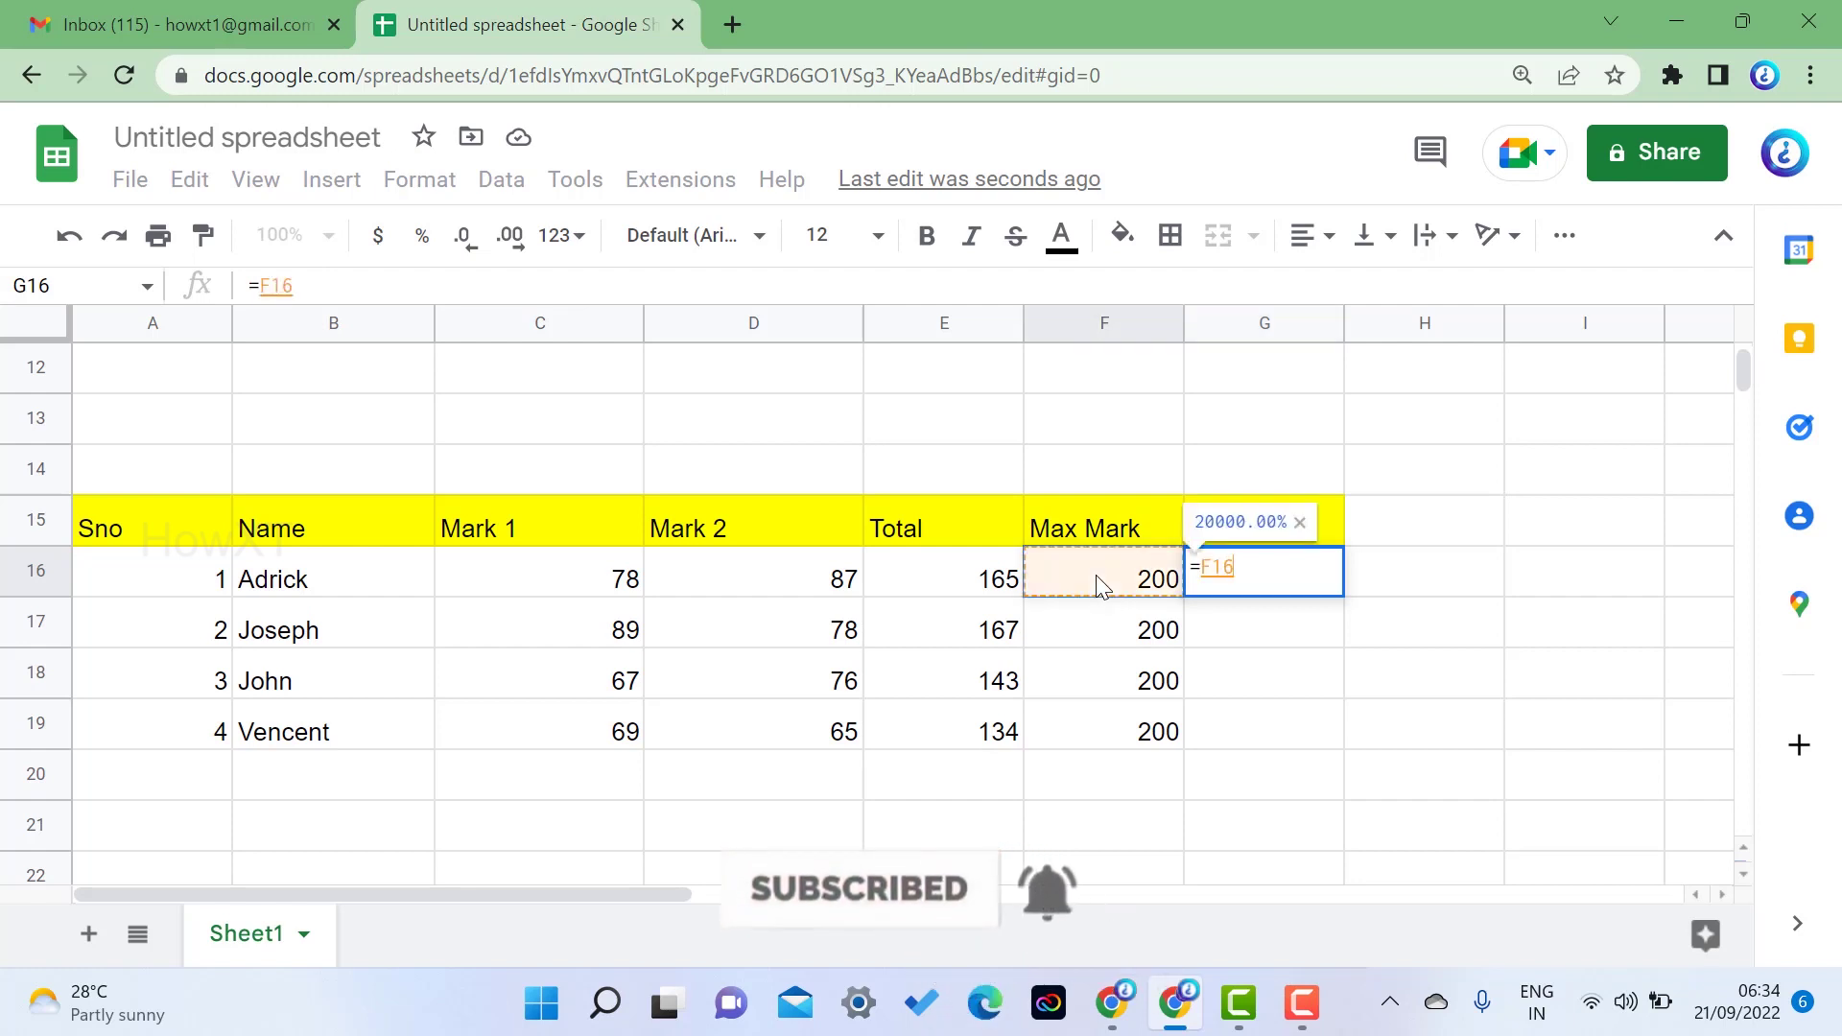
{"action": "type", "text": "/"}
{"action": "left_click", "coordinate": [963, 586]}
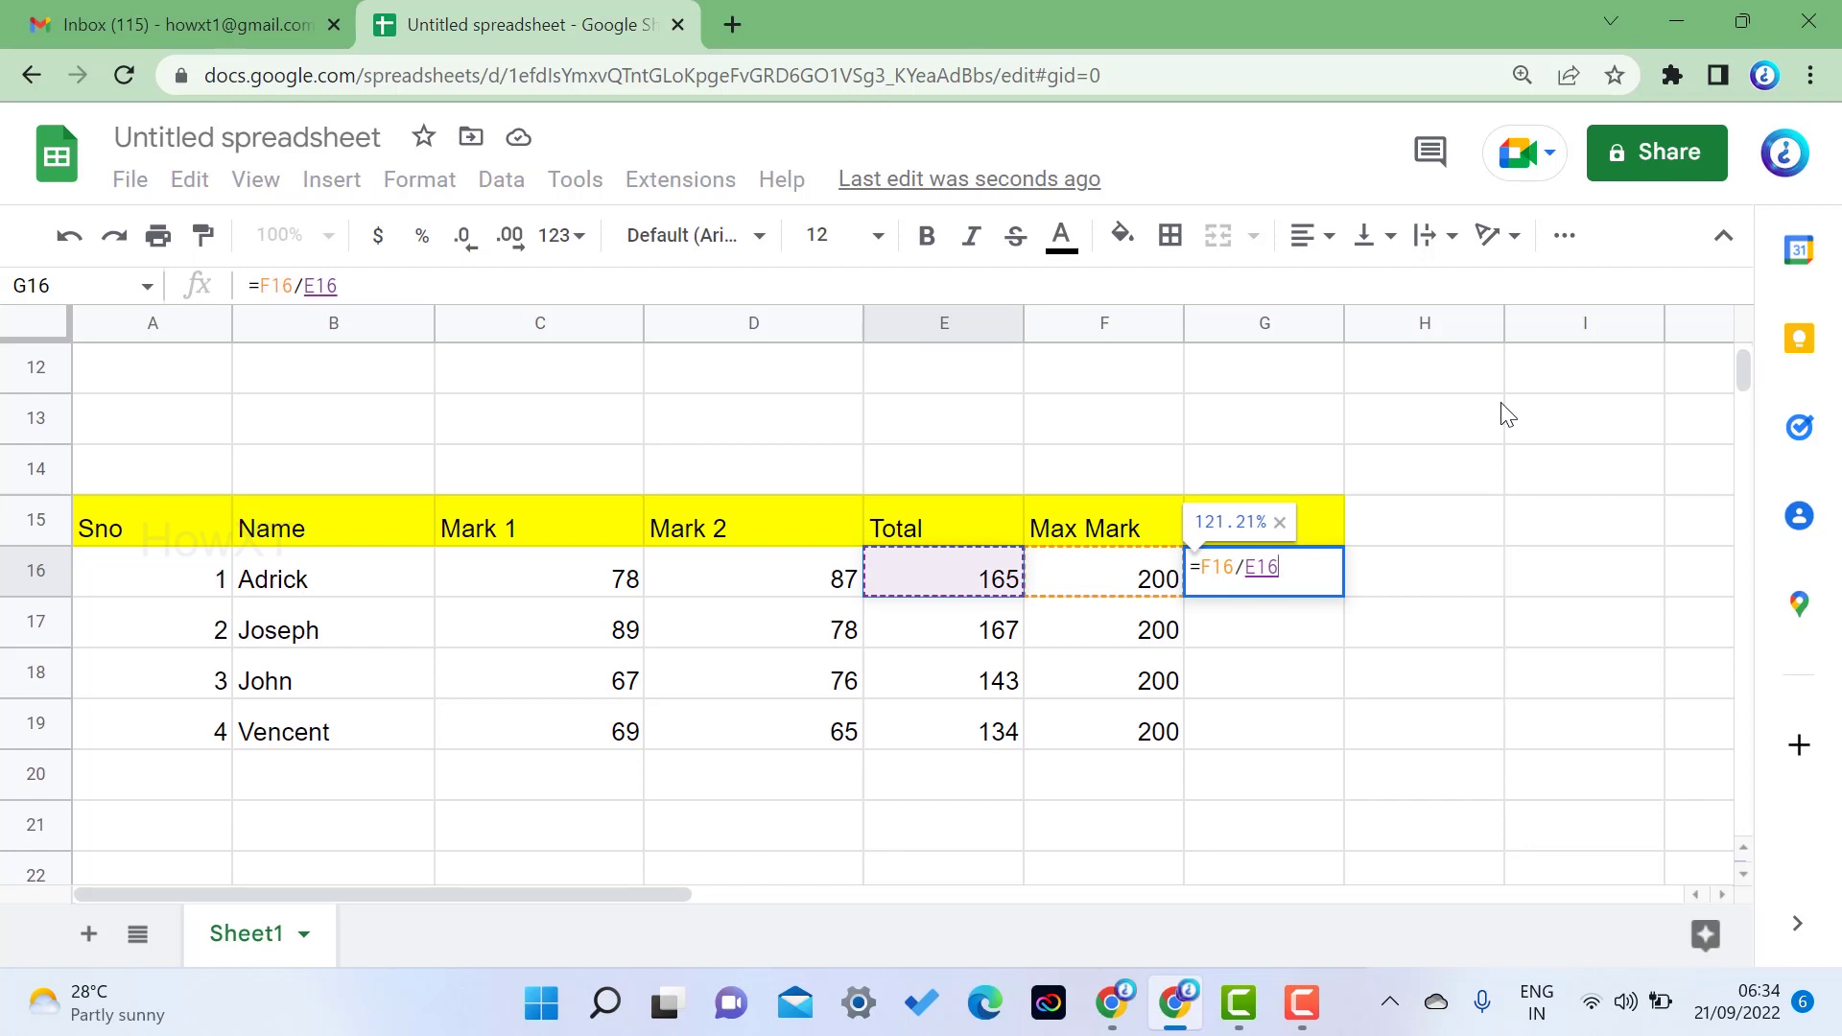
{"action": "key", "text": "Return"}
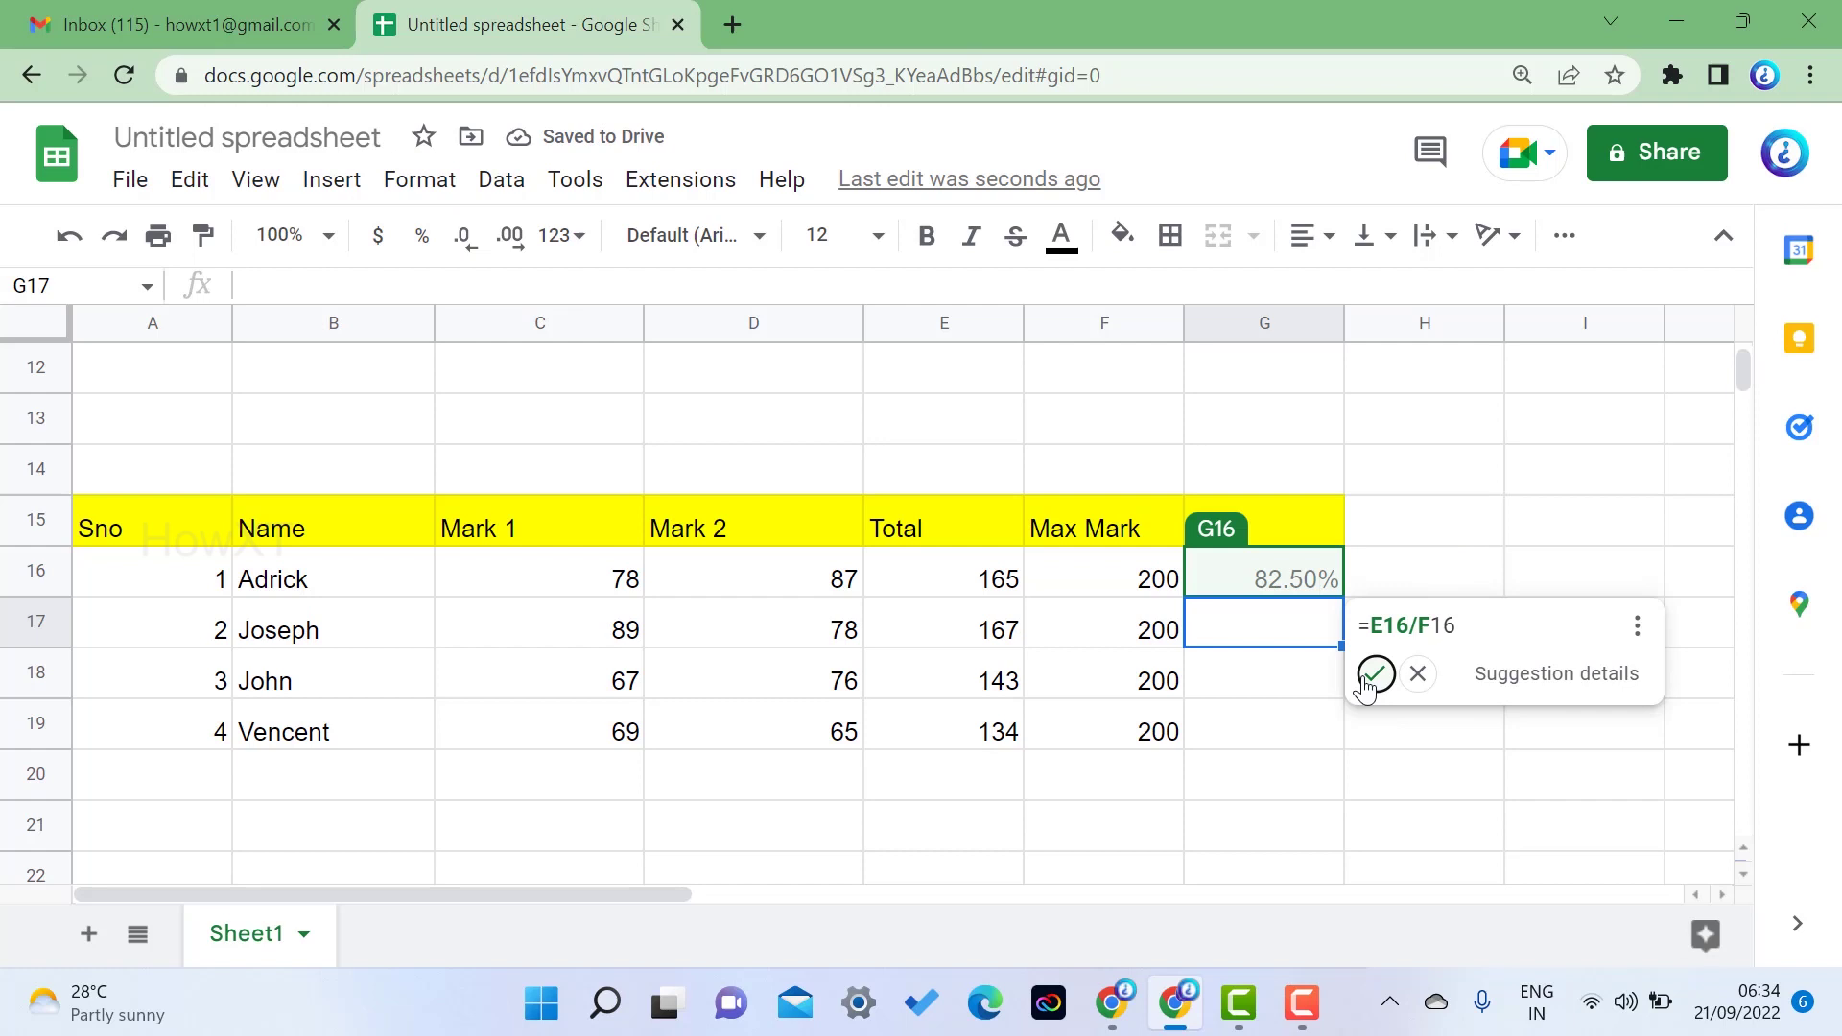
{"action": "left_click", "coordinate": [1292, 590]}
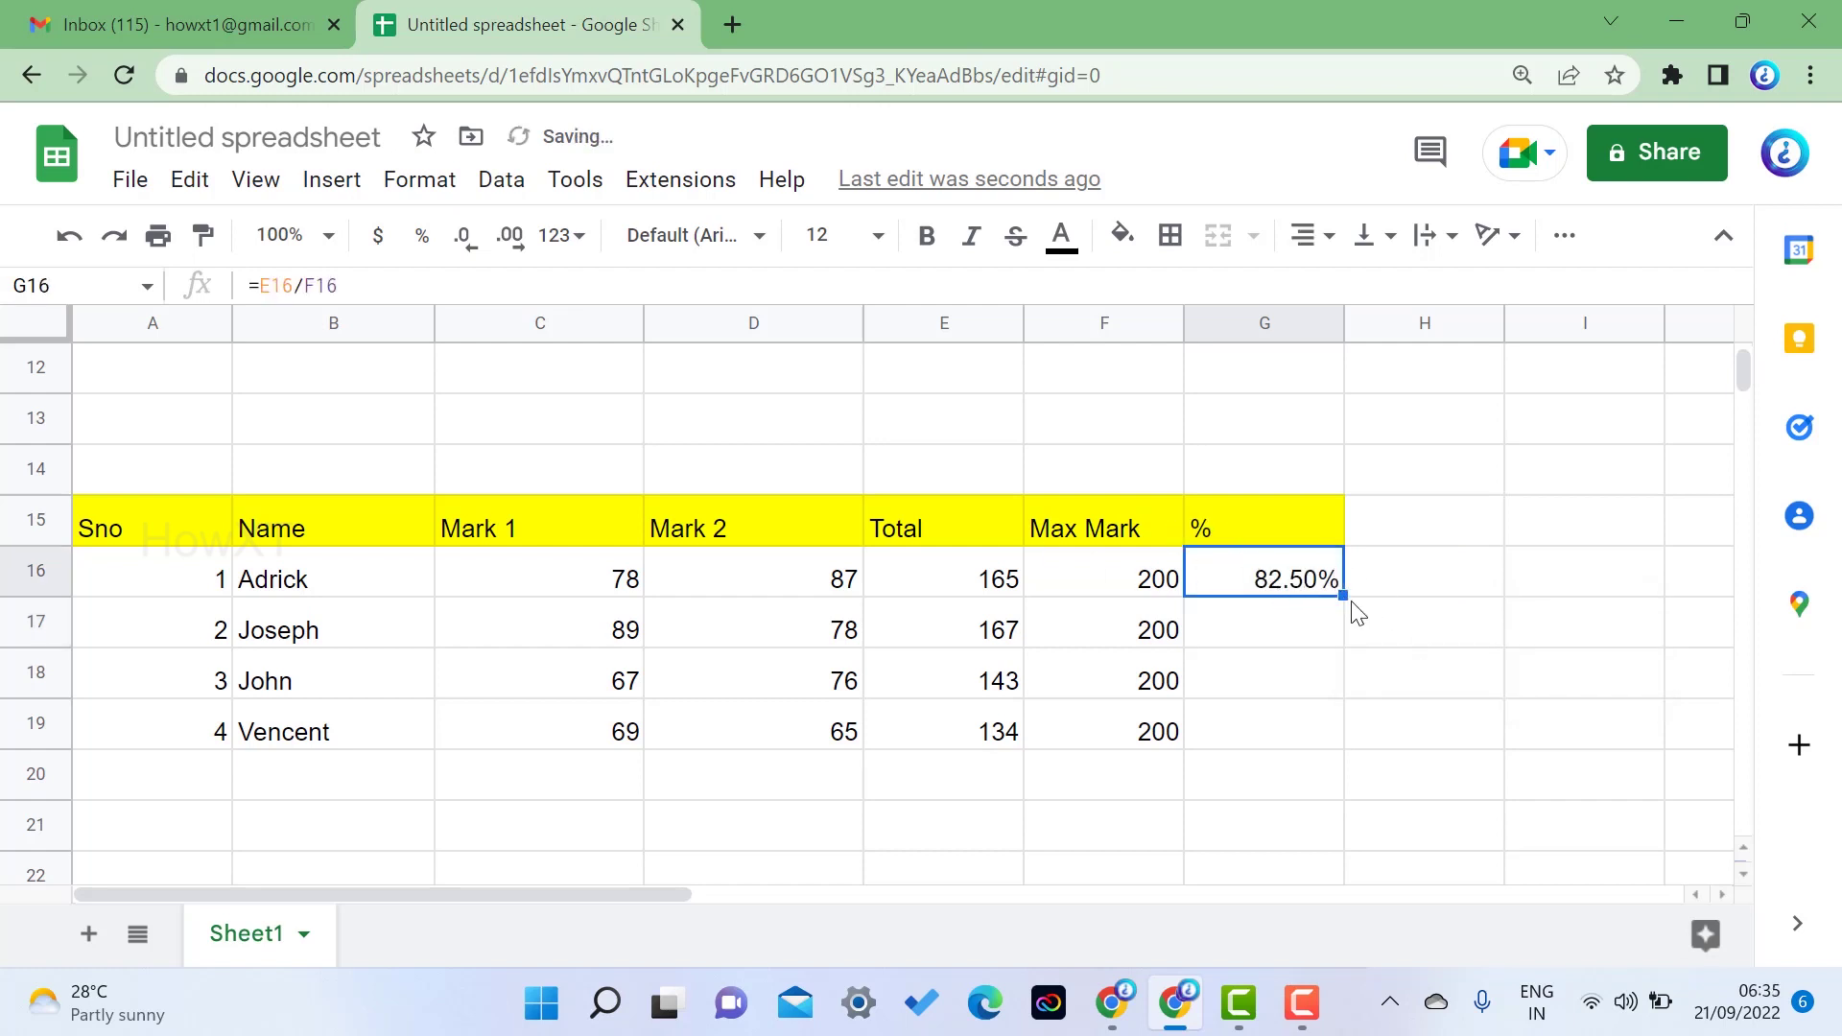
{"action": "left_click", "coordinate": [561, 237]}
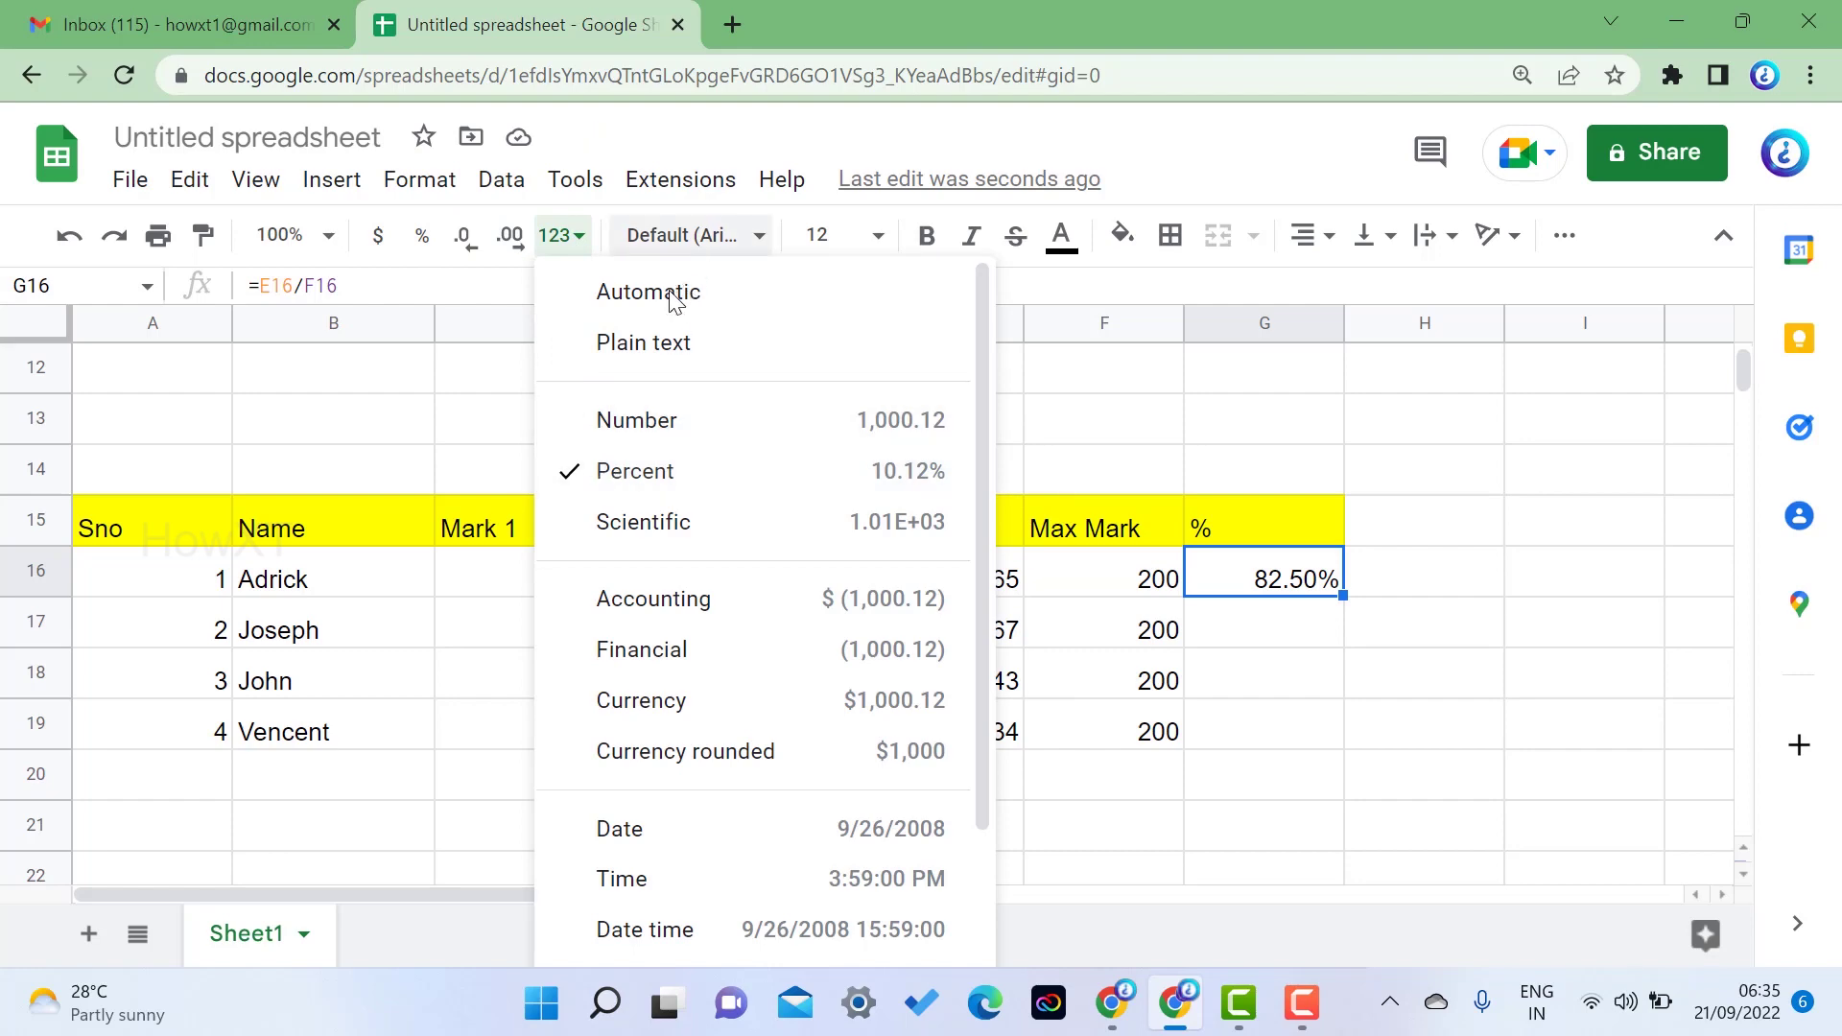
{"action": "left_click", "coordinate": [622, 261]}
{"action": "left_click", "coordinate": [662, 238]}
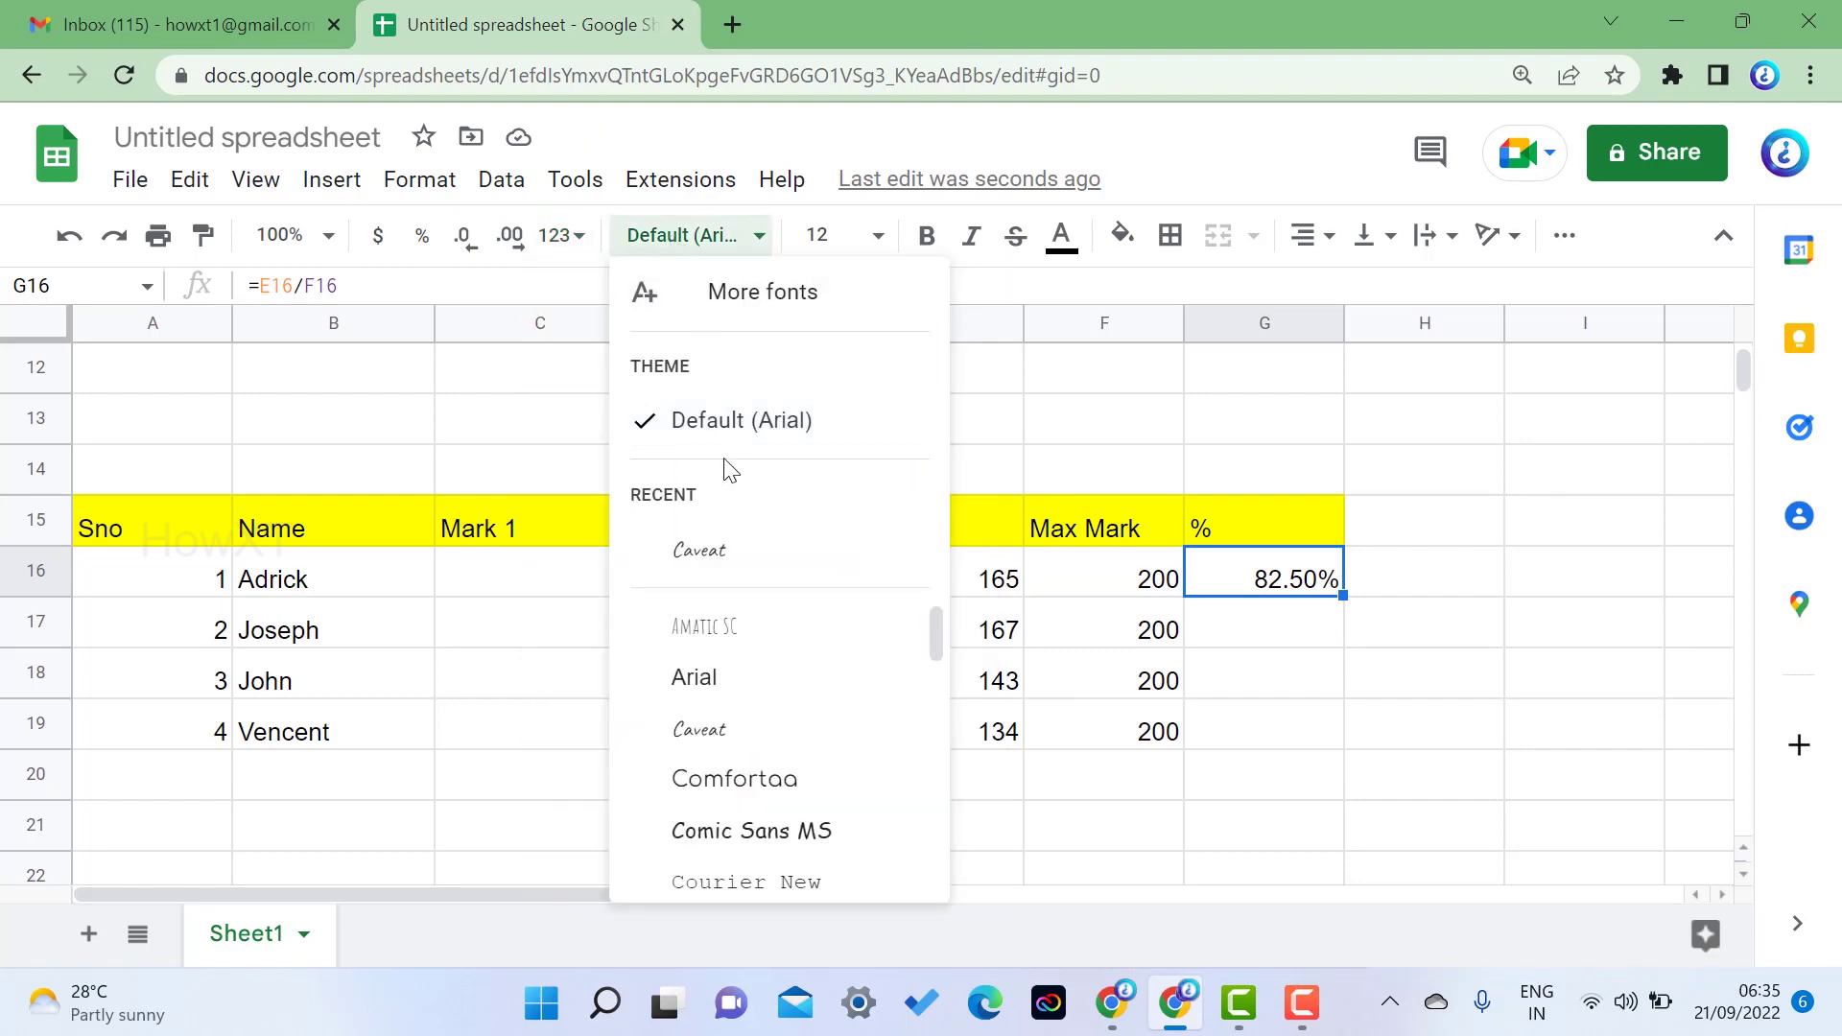
{"action": "left_click", "coordinate": [542, 240]}
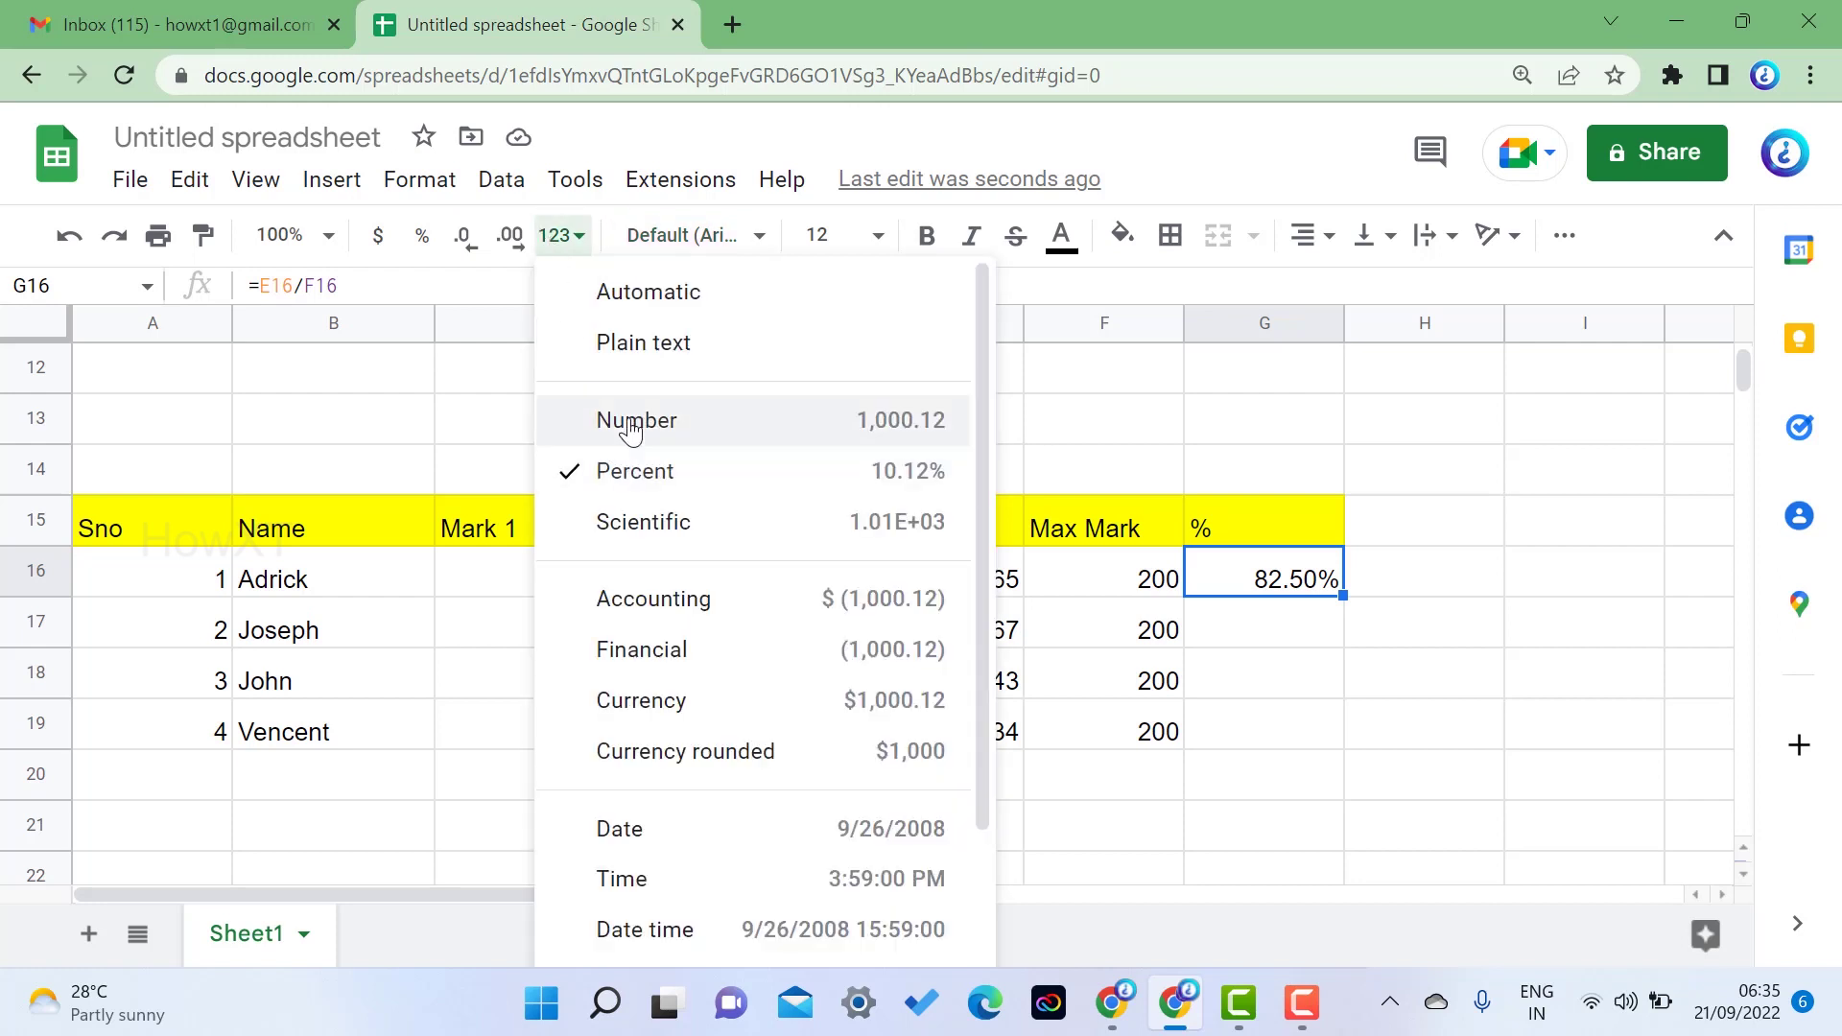
{"action": "left_click", "coordinate": [604, 422]}
{"action": "left_click", "coordinate": [561, 238]}
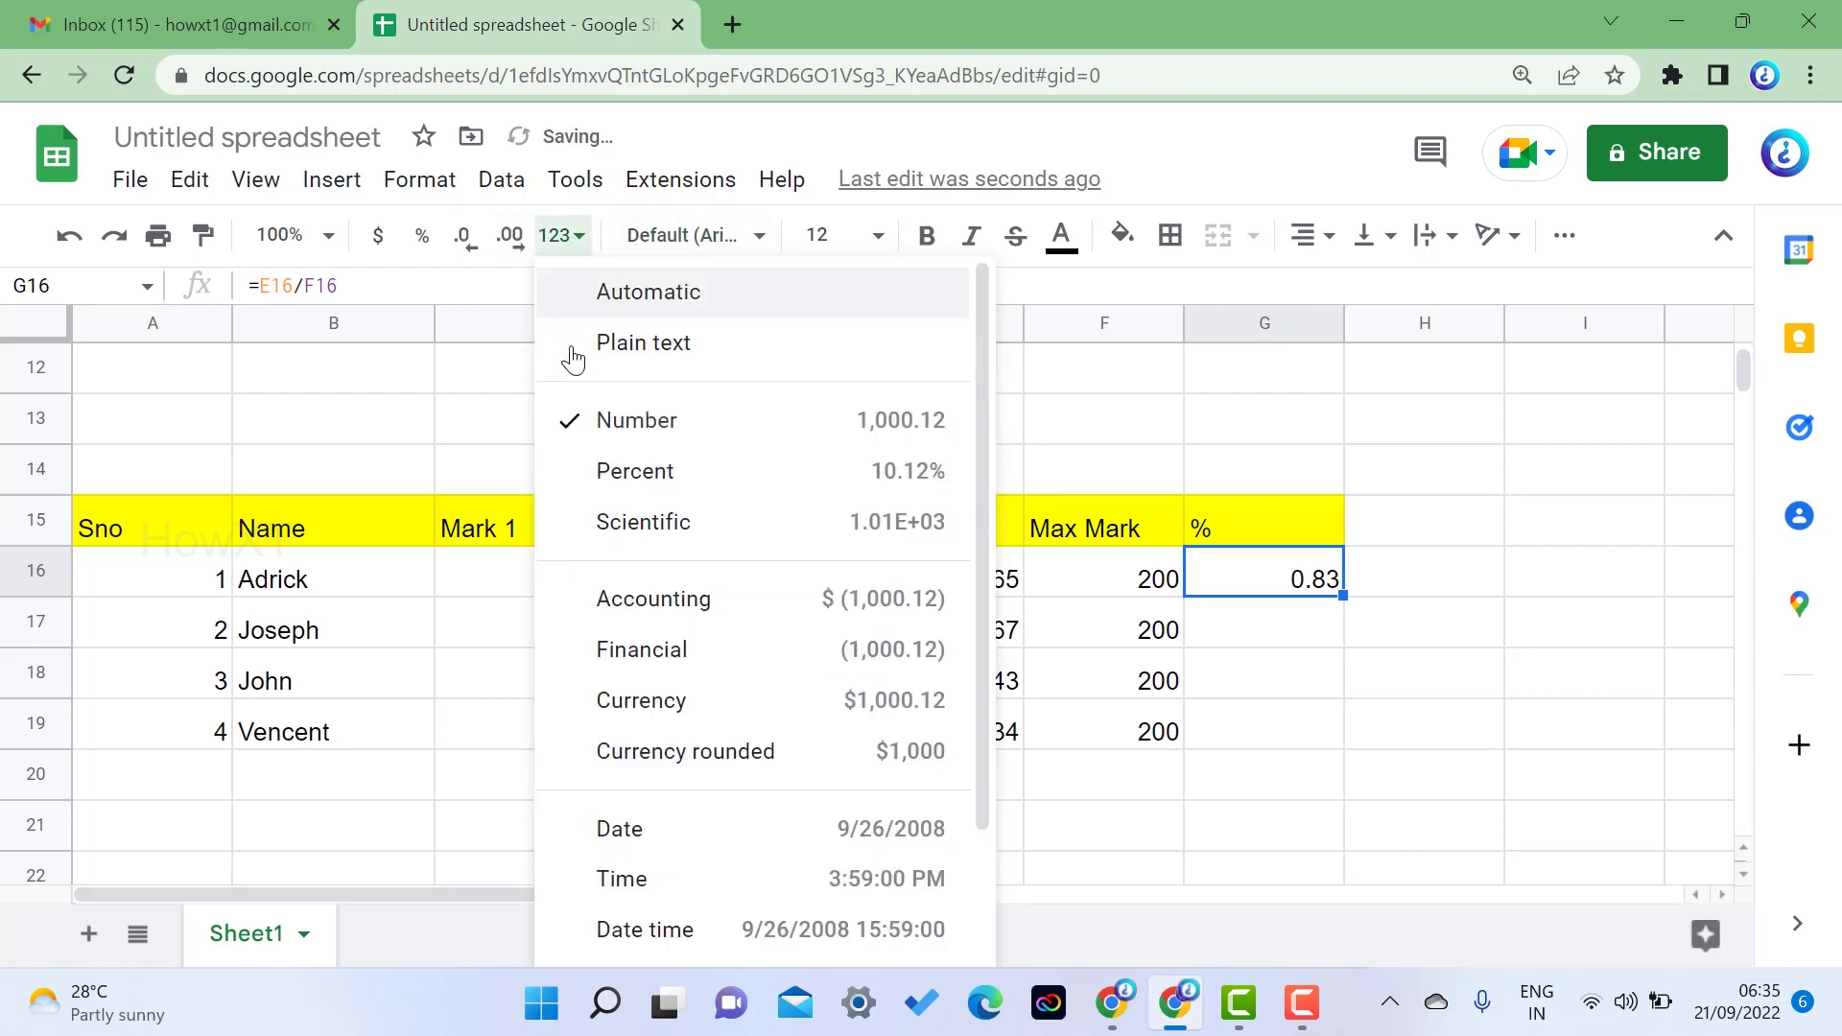
{"action": "left_click", "coordinate": [610, 470]}
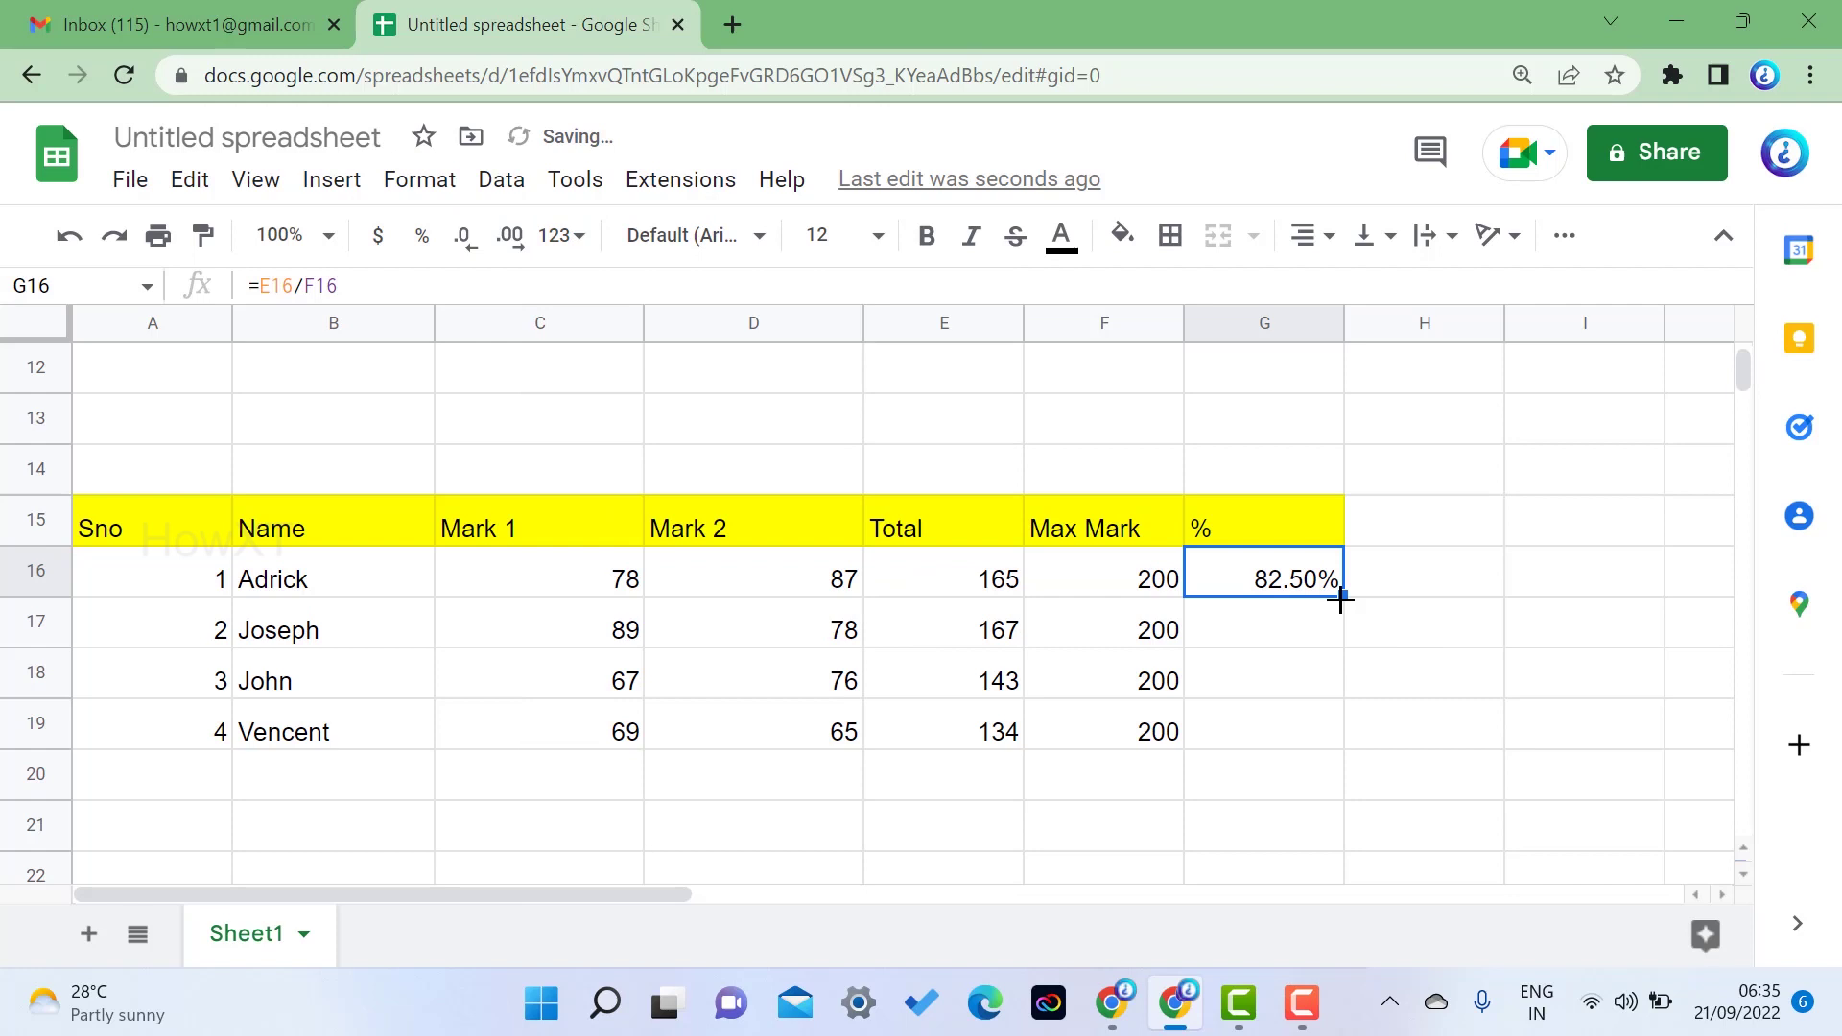
Fill the % formula from G16 down to G19, giving 82.50%, 83.50%, 71.50% and 67.00%
{"action": "left_click_drag", "start_coordinate": [1340, 597], "coordinate": [1341, 721]}
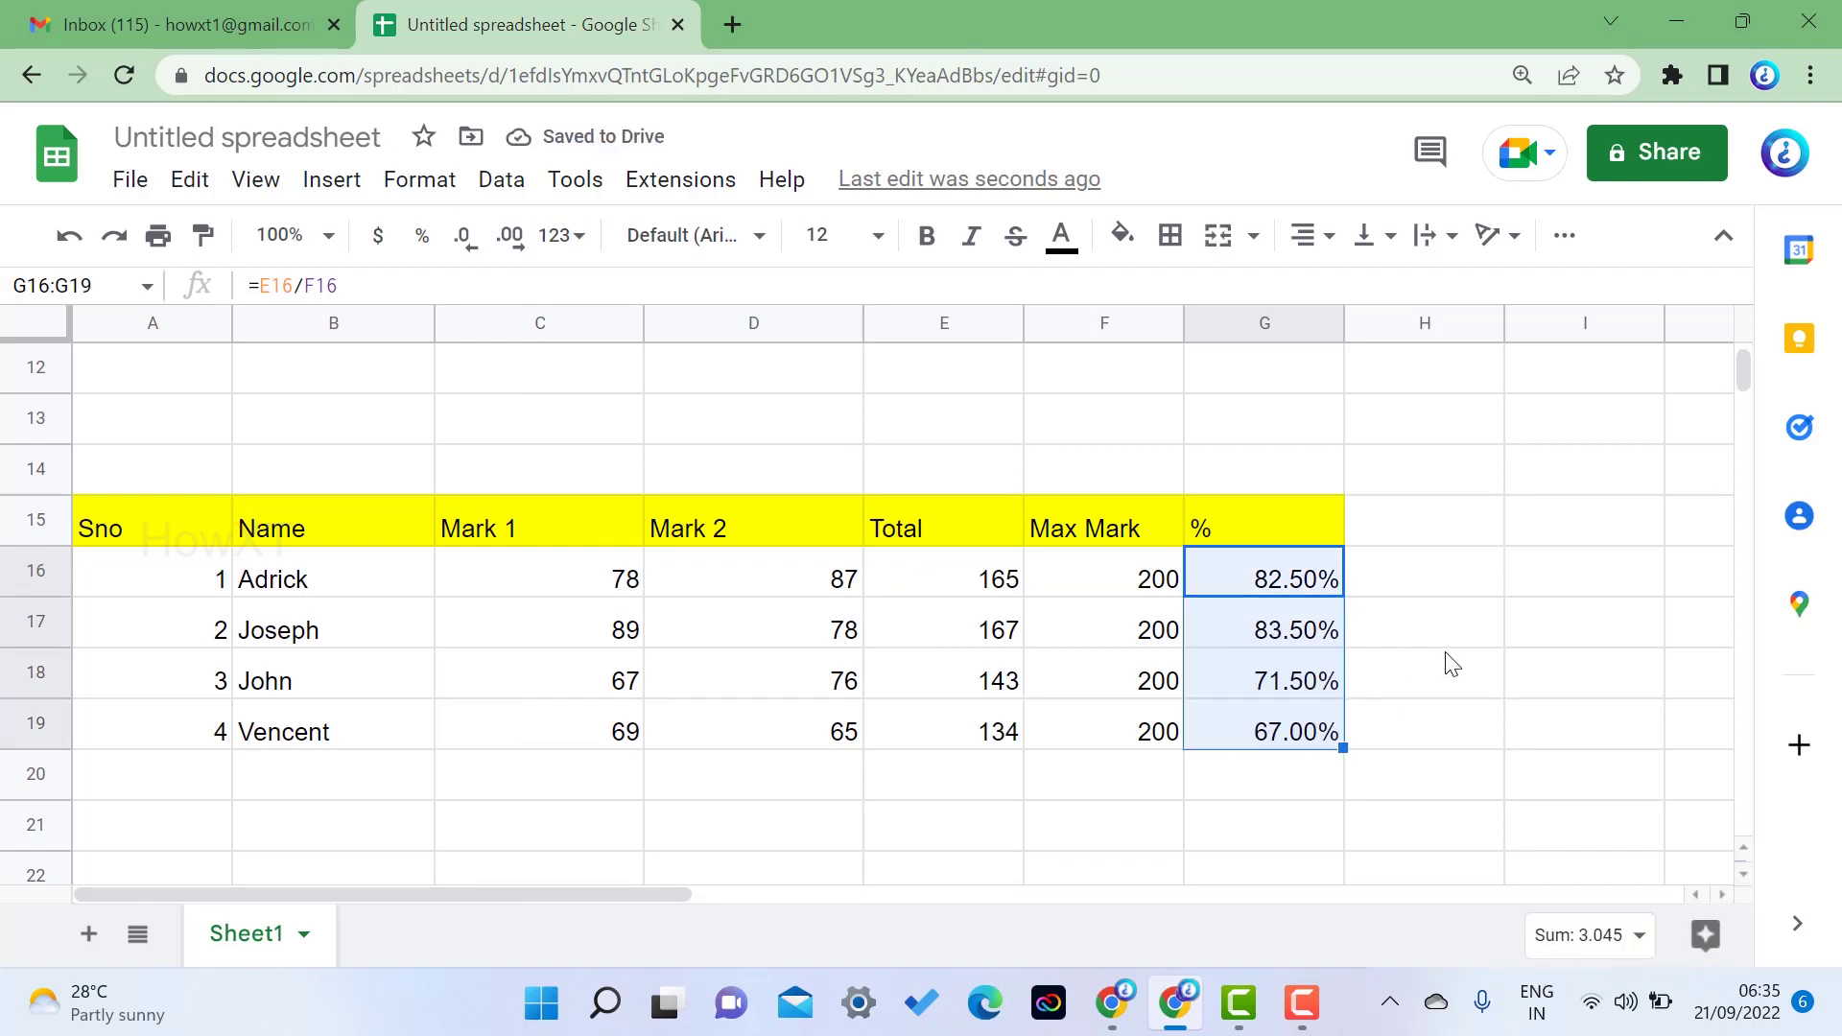
{"action": "left_click", "coordinate": [1445, 656]}
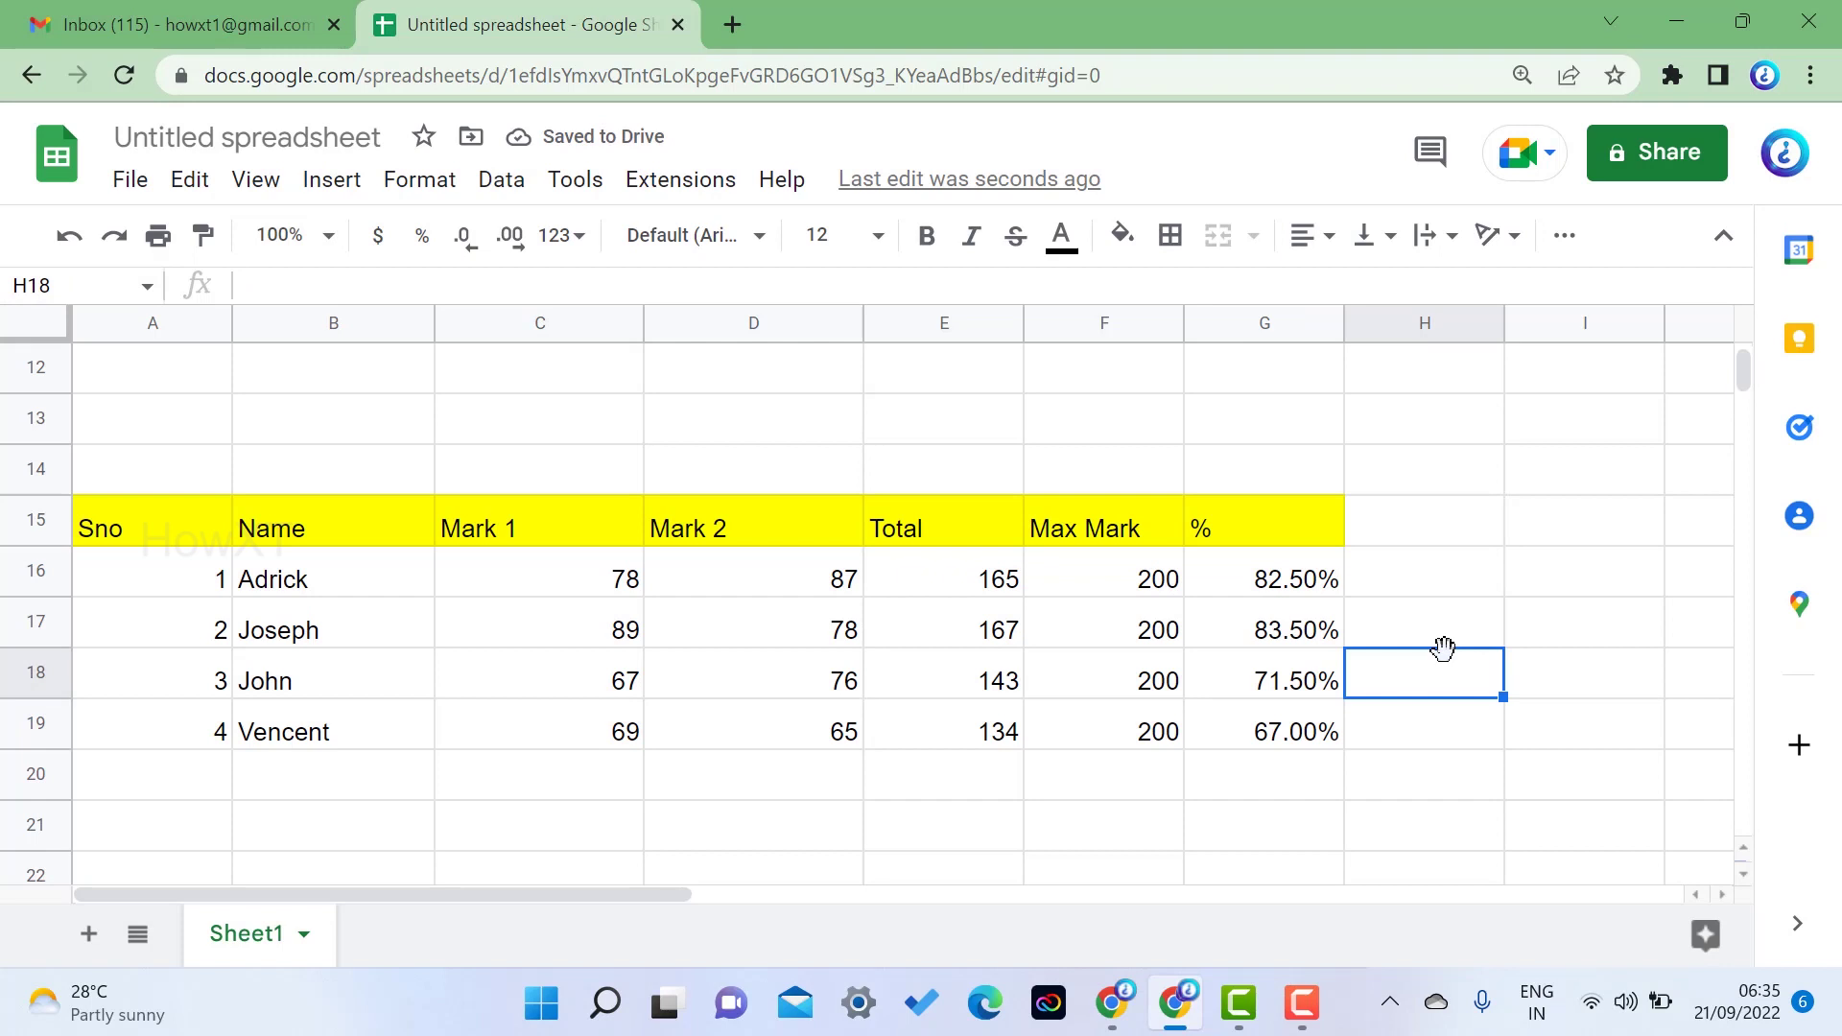
{"action": "left_click", "coordinate": [1128, 593]}
{"action": "left_click", "coordinate": [996, 578]}
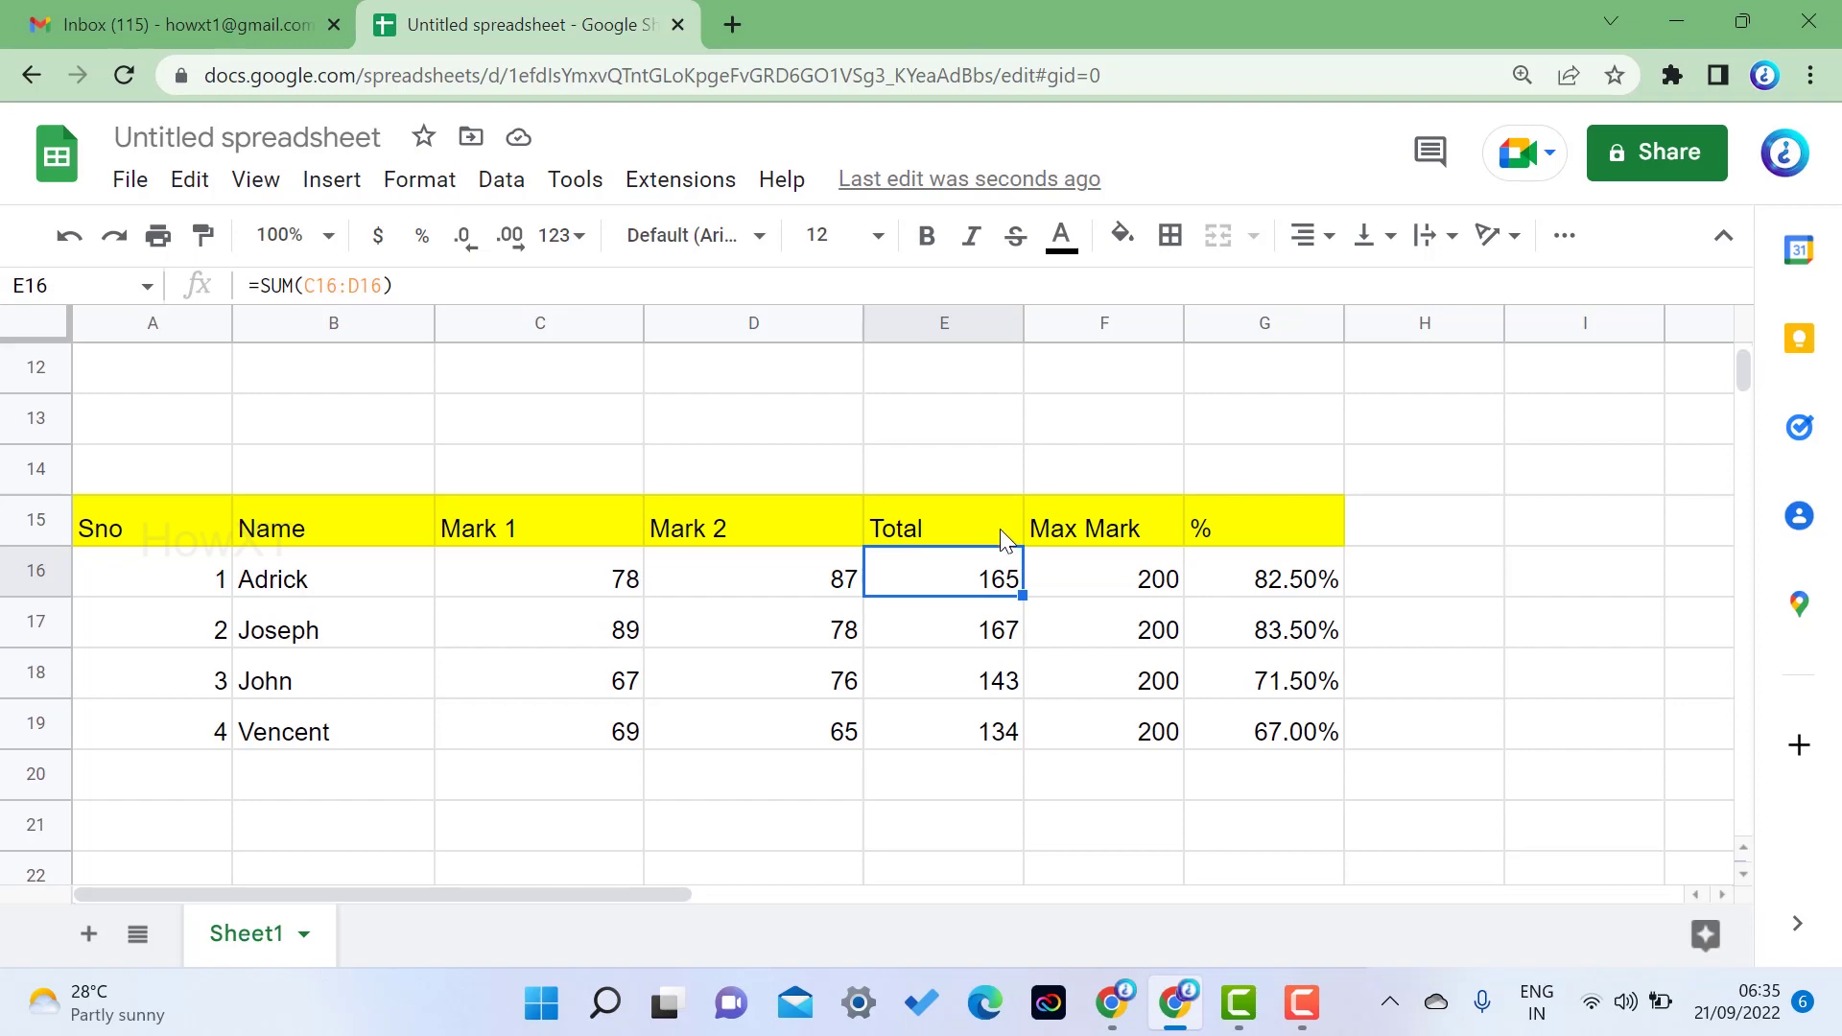
{"action": "scroll", "coordinate": [1000, 527], "scroll_direction": "up", "scroll_amount": 5}
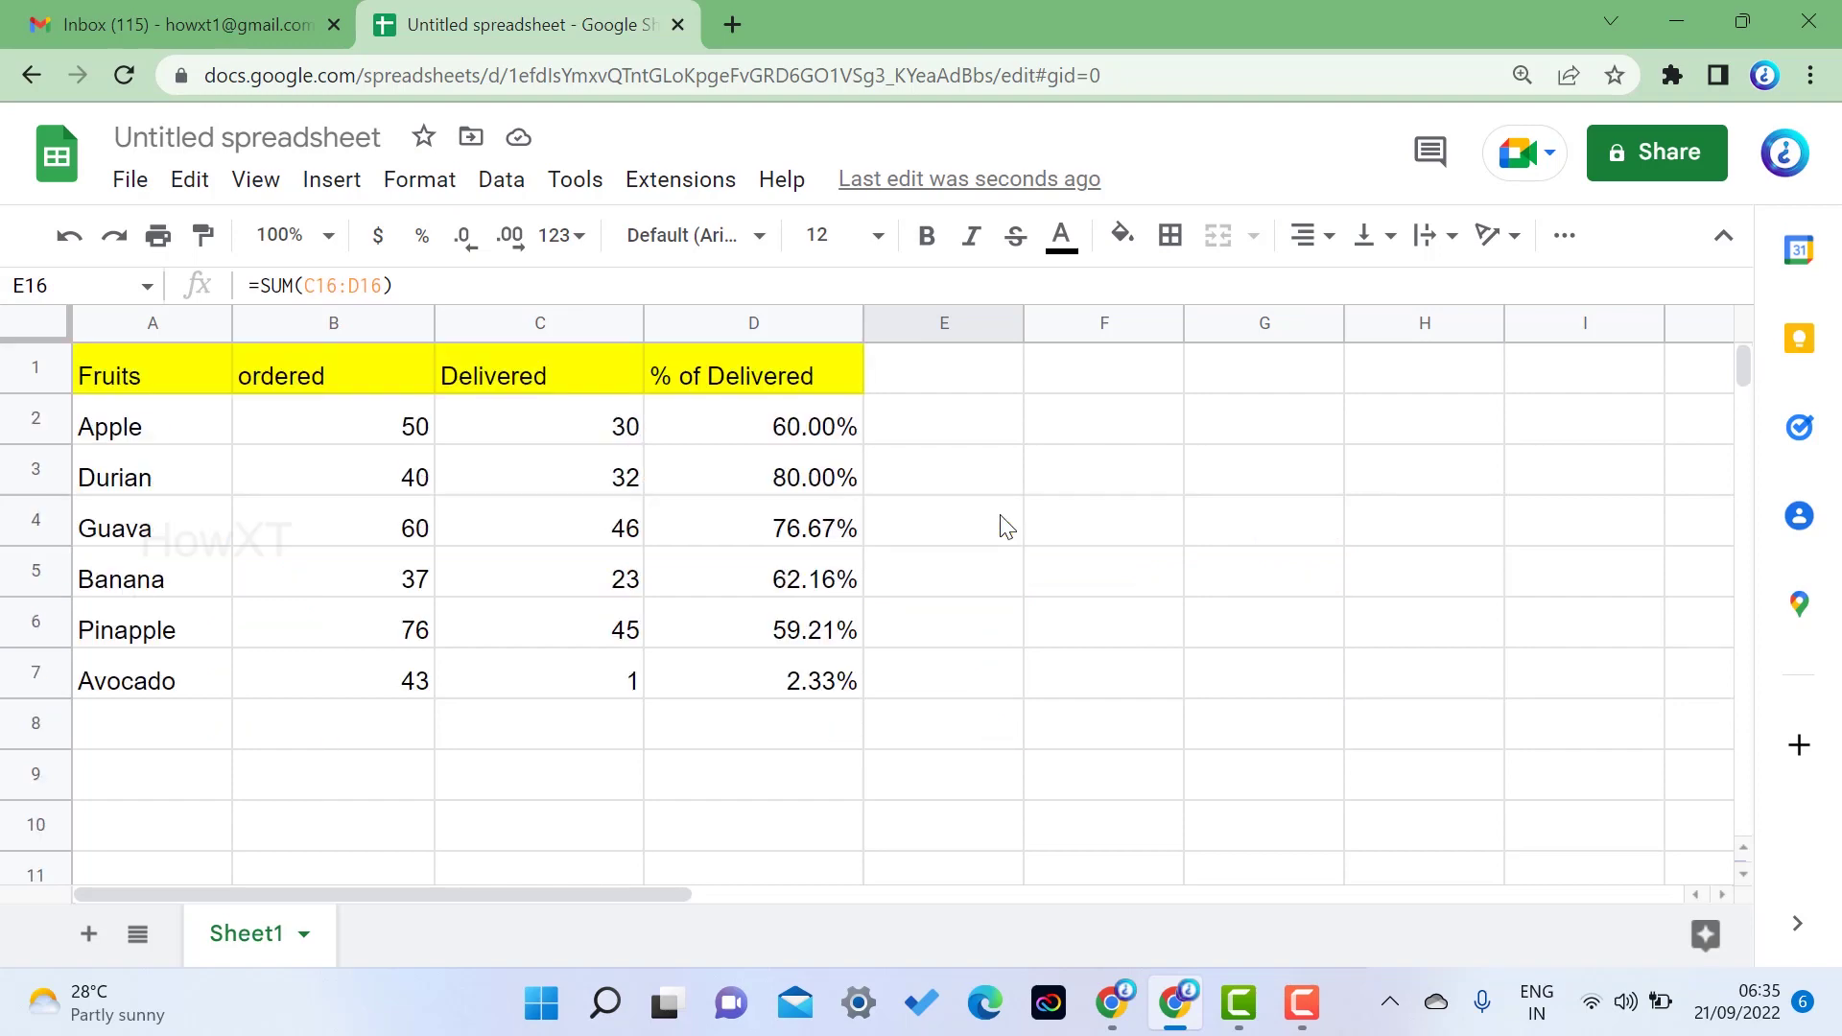
{"action": "scroll", "coordinate": [1004, 528], "scroll_direction": "down", "scroll_amount": 6}
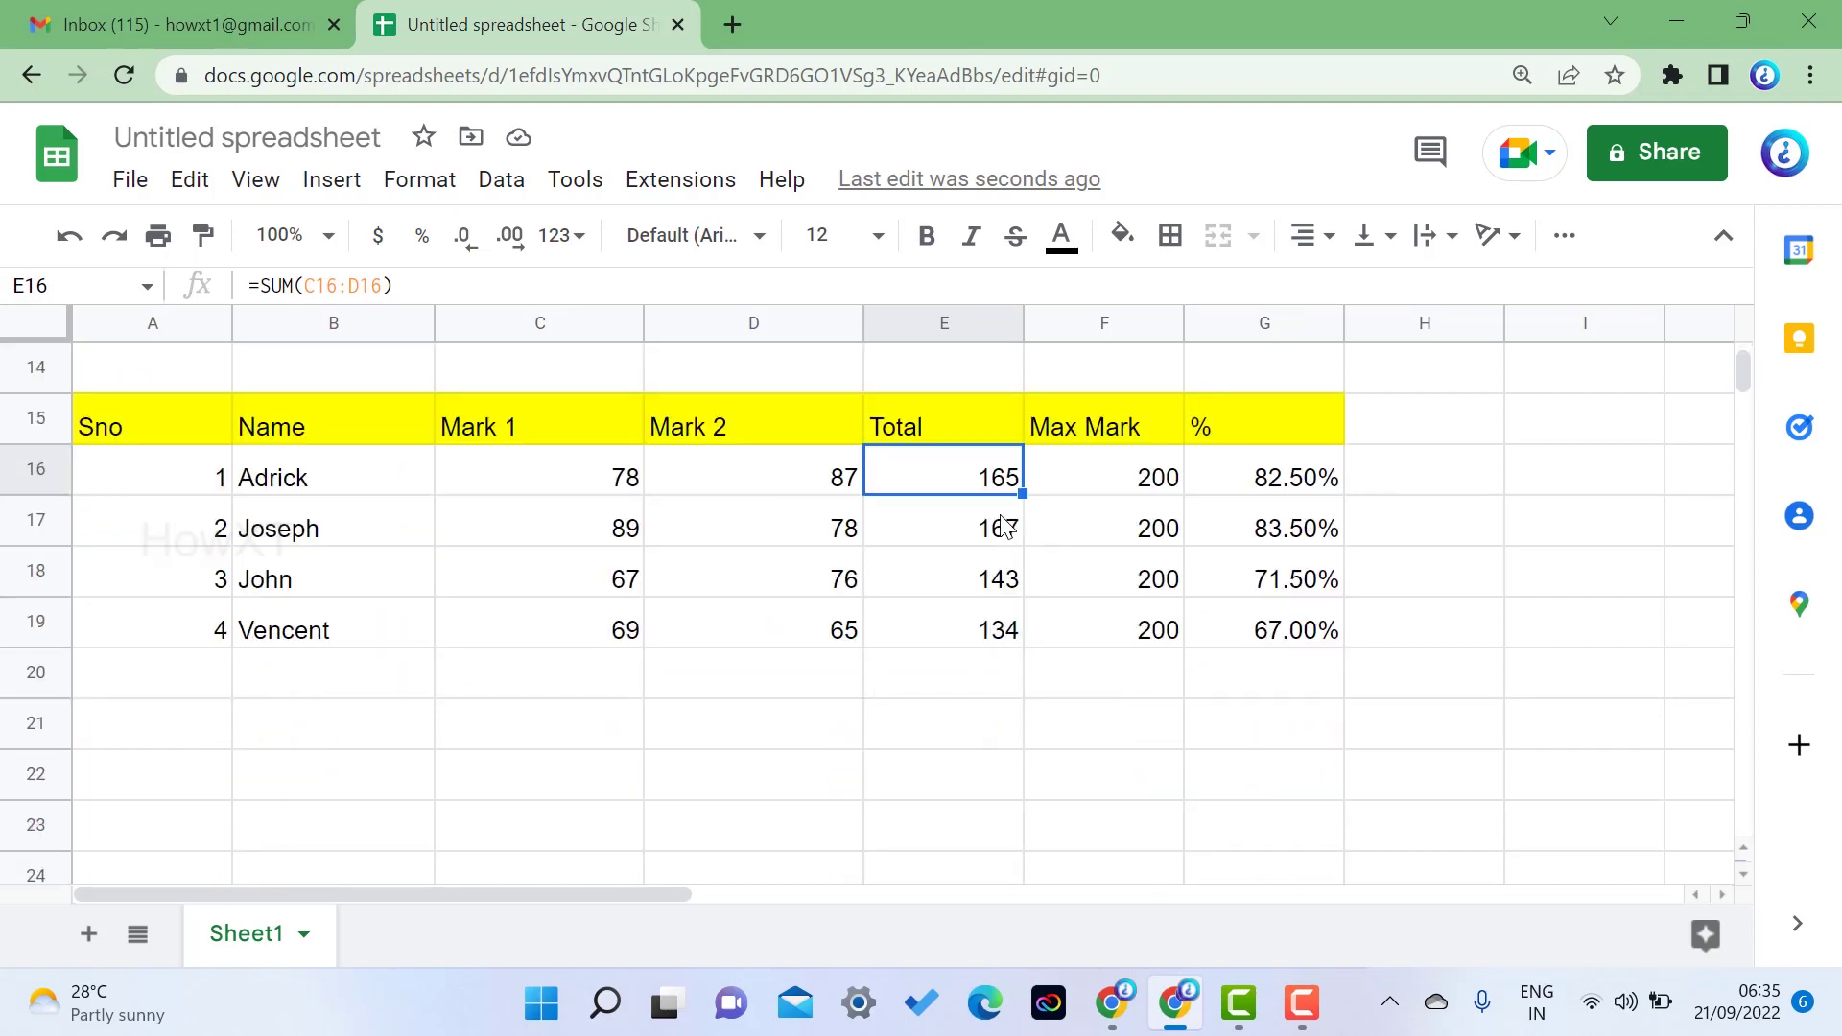
{"action": "left_click", "coordinate": [1310, 490]}
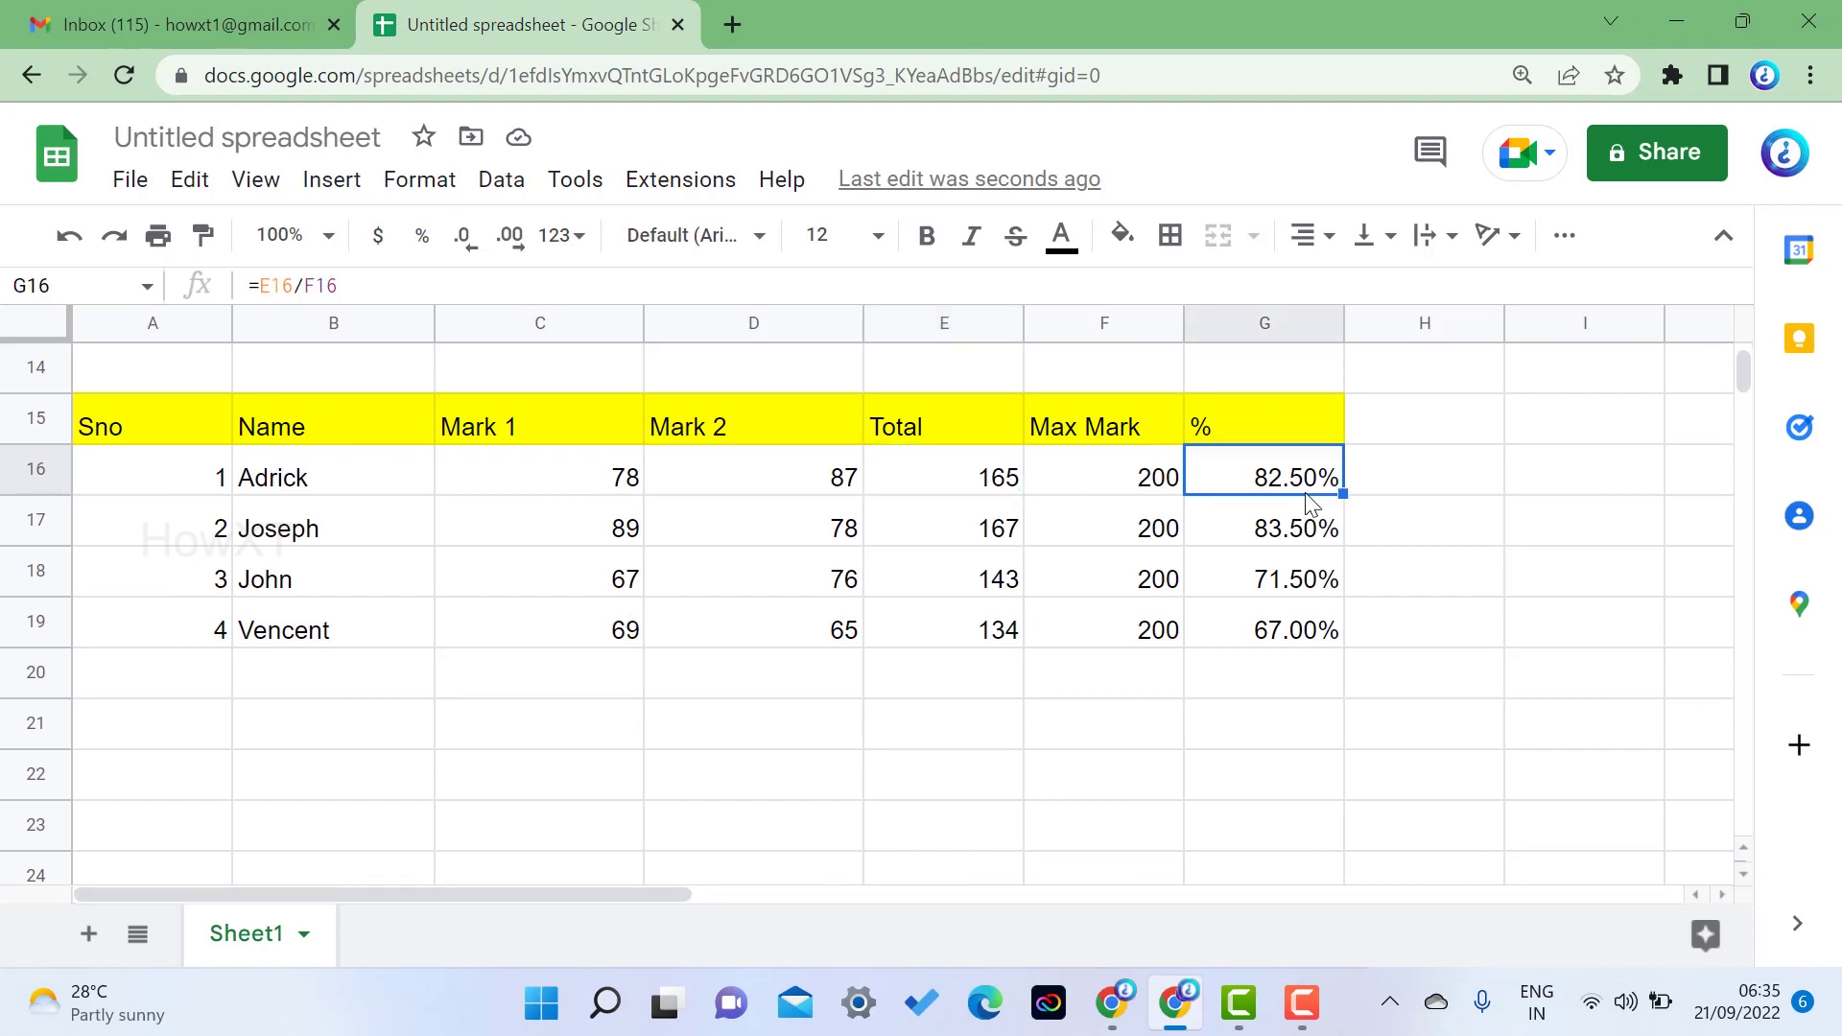
{"action": "left_click", "coordinate": [1149, 513]}
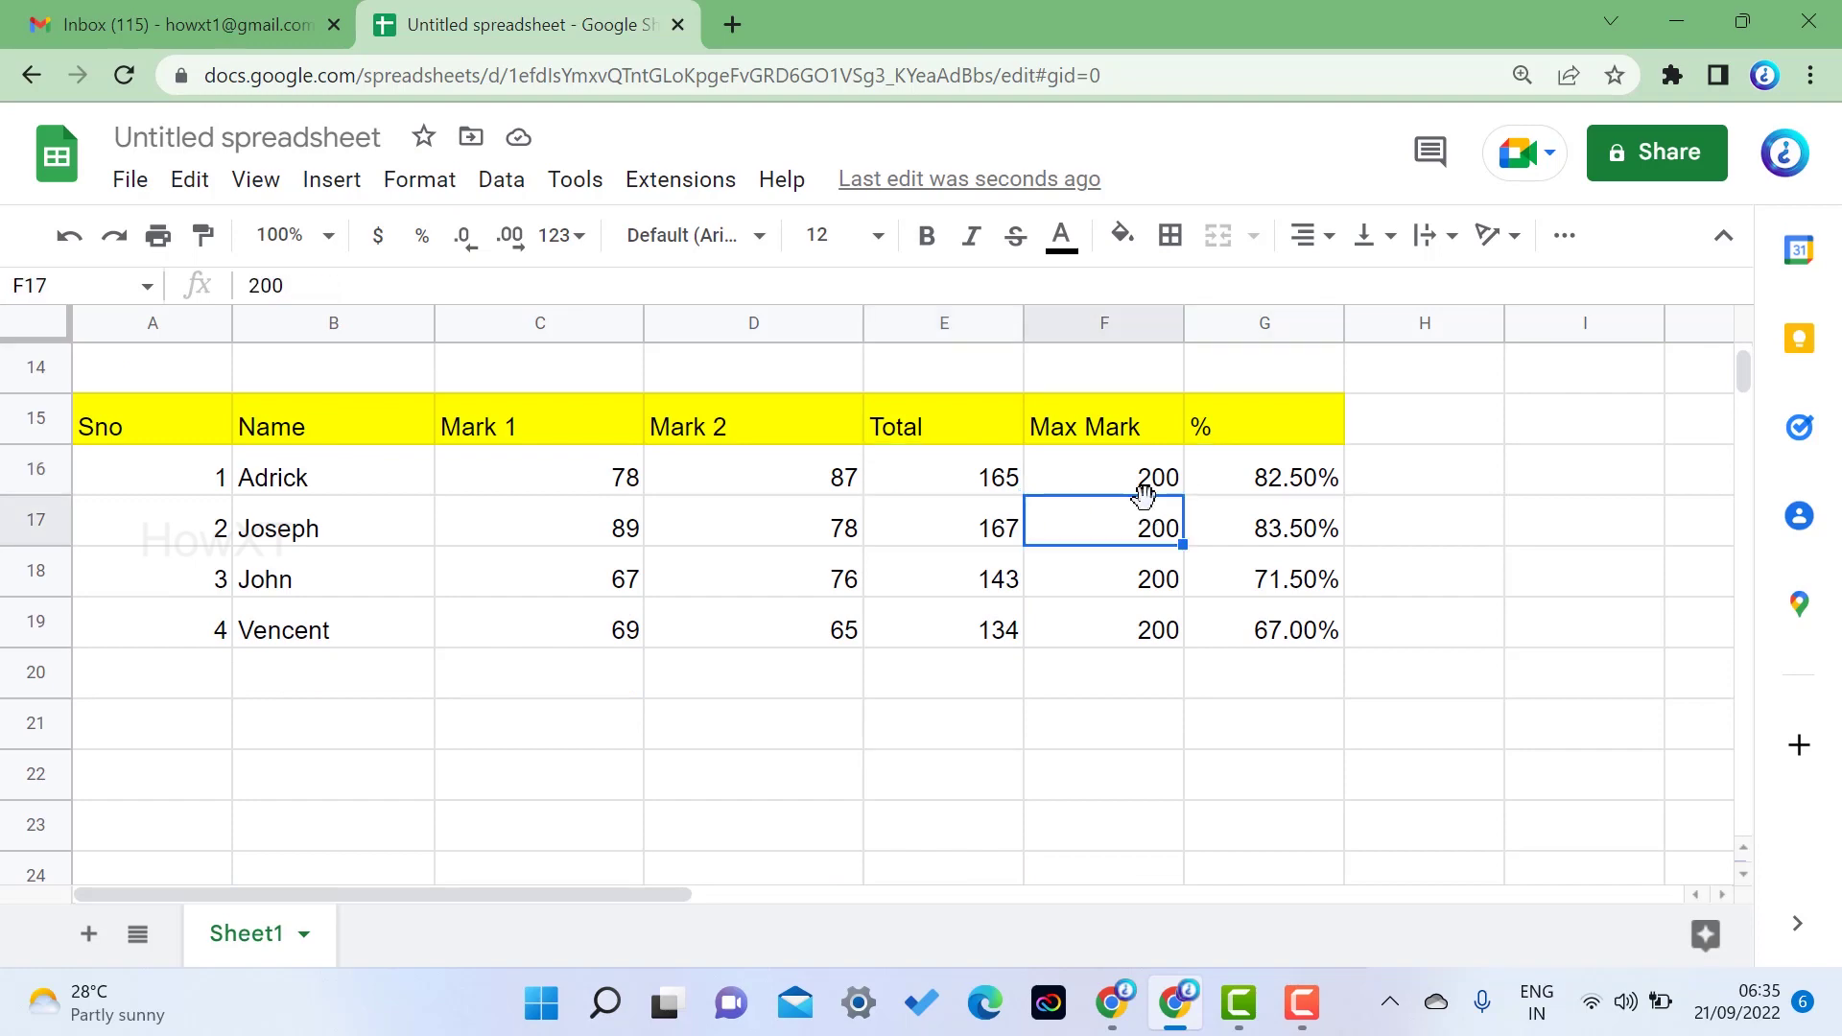
{"action": "left_click", "coordinate": [1020, 471]}
{"action": "scroll", "coordinate": [1020, 473], "scroll_direction": "up", "scroll_amount": 6}
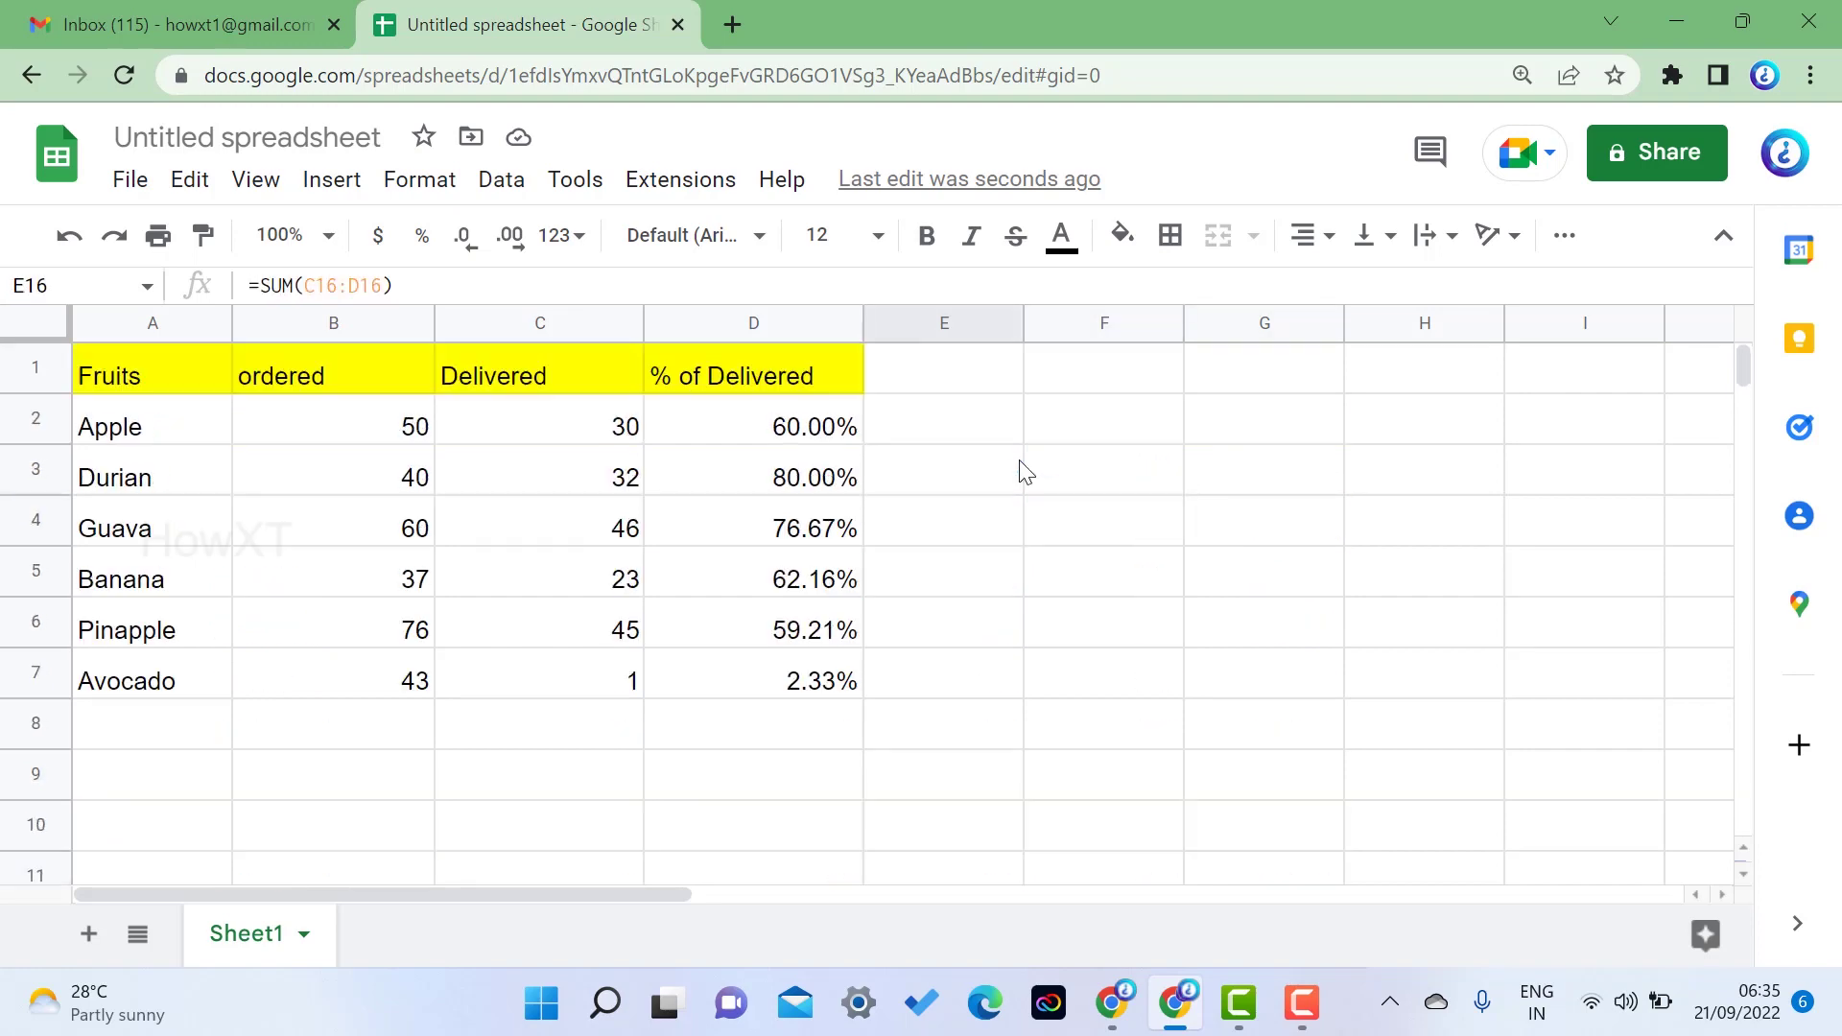
{"action": "left_click", "coordinate": [624, 437]}
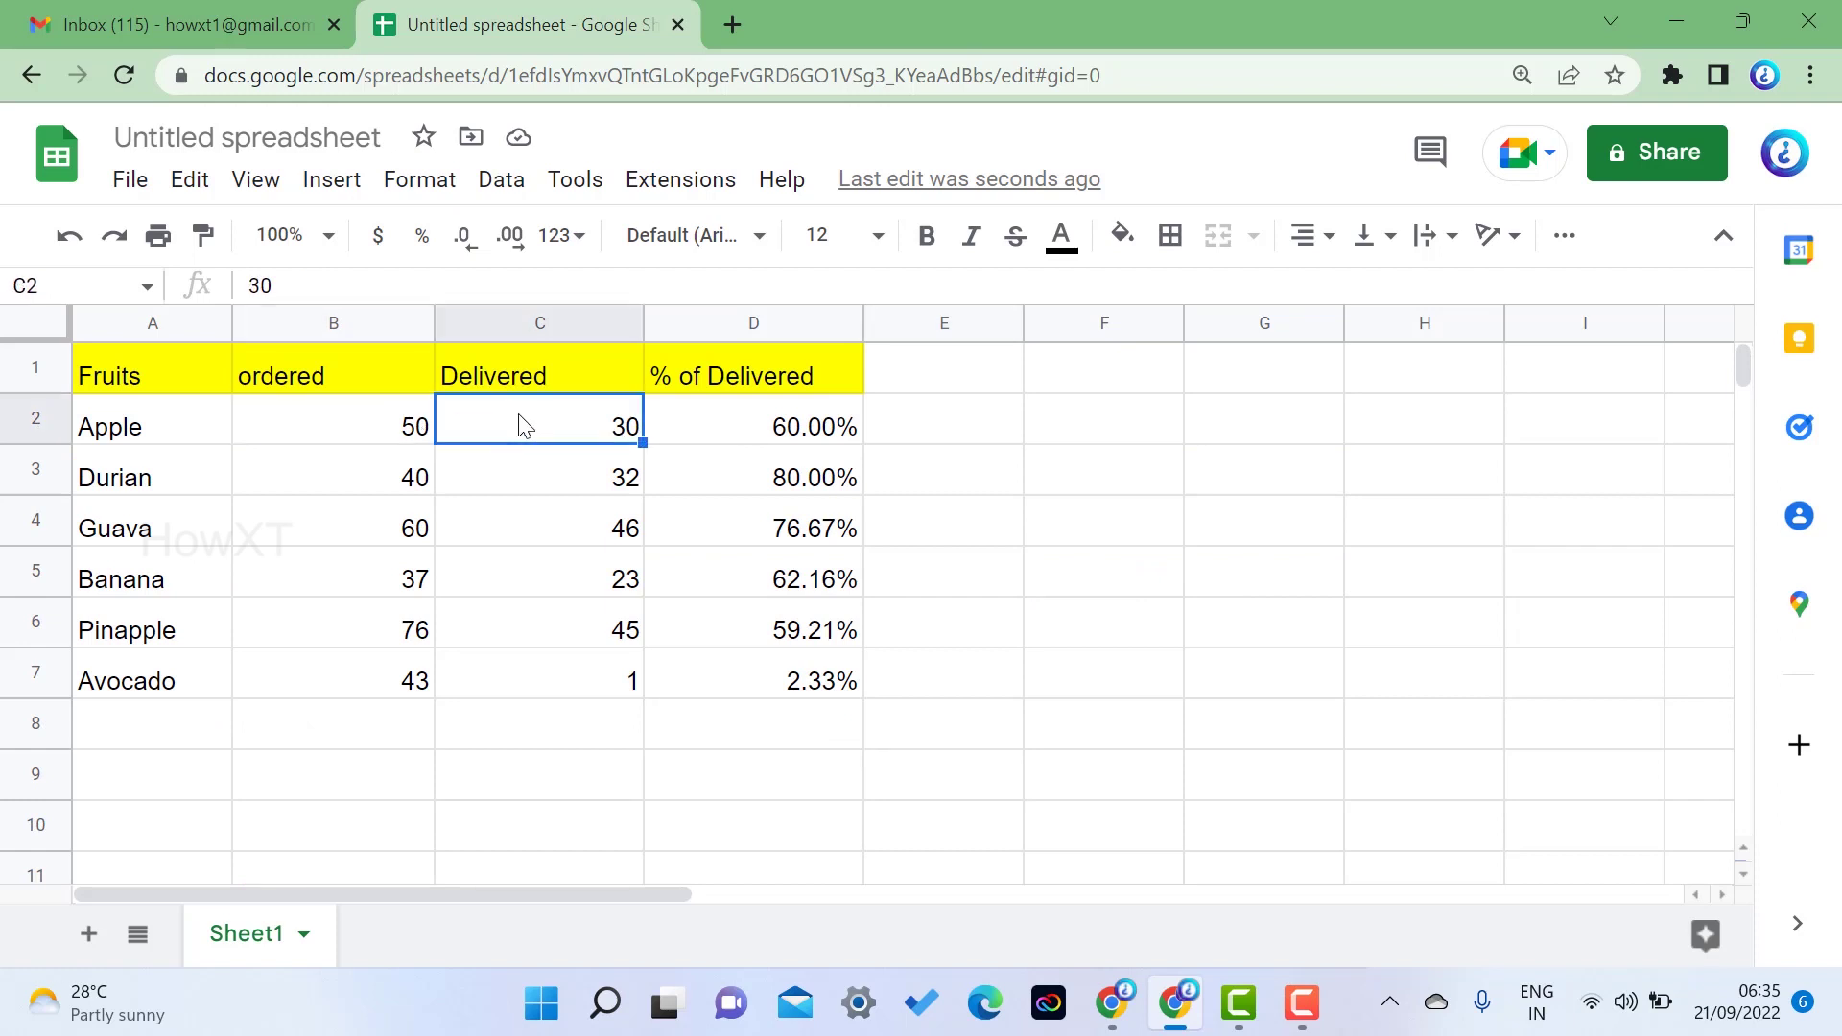
{"action": "left_click", "coordinate": [815, 444]}
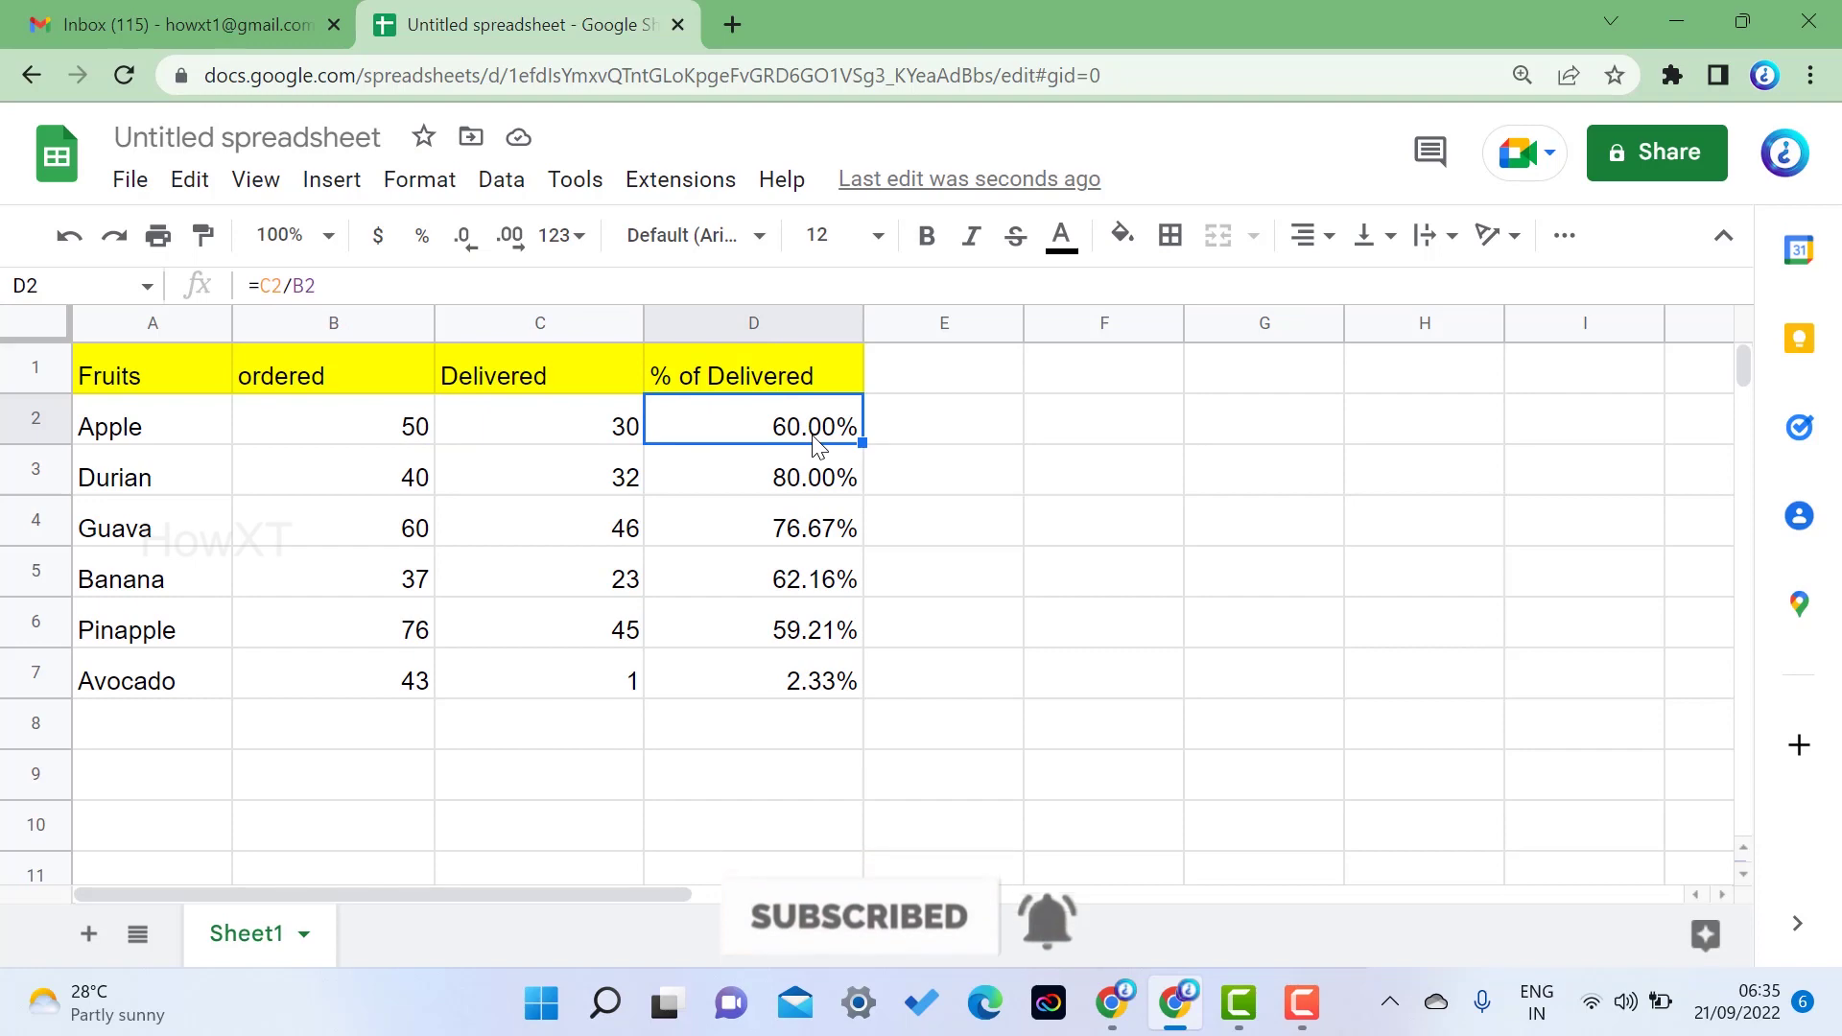
{"action": "left_click", "coordinate": [568, 237]}
{"action": "left_click", "coordinate": [1191, 529]}
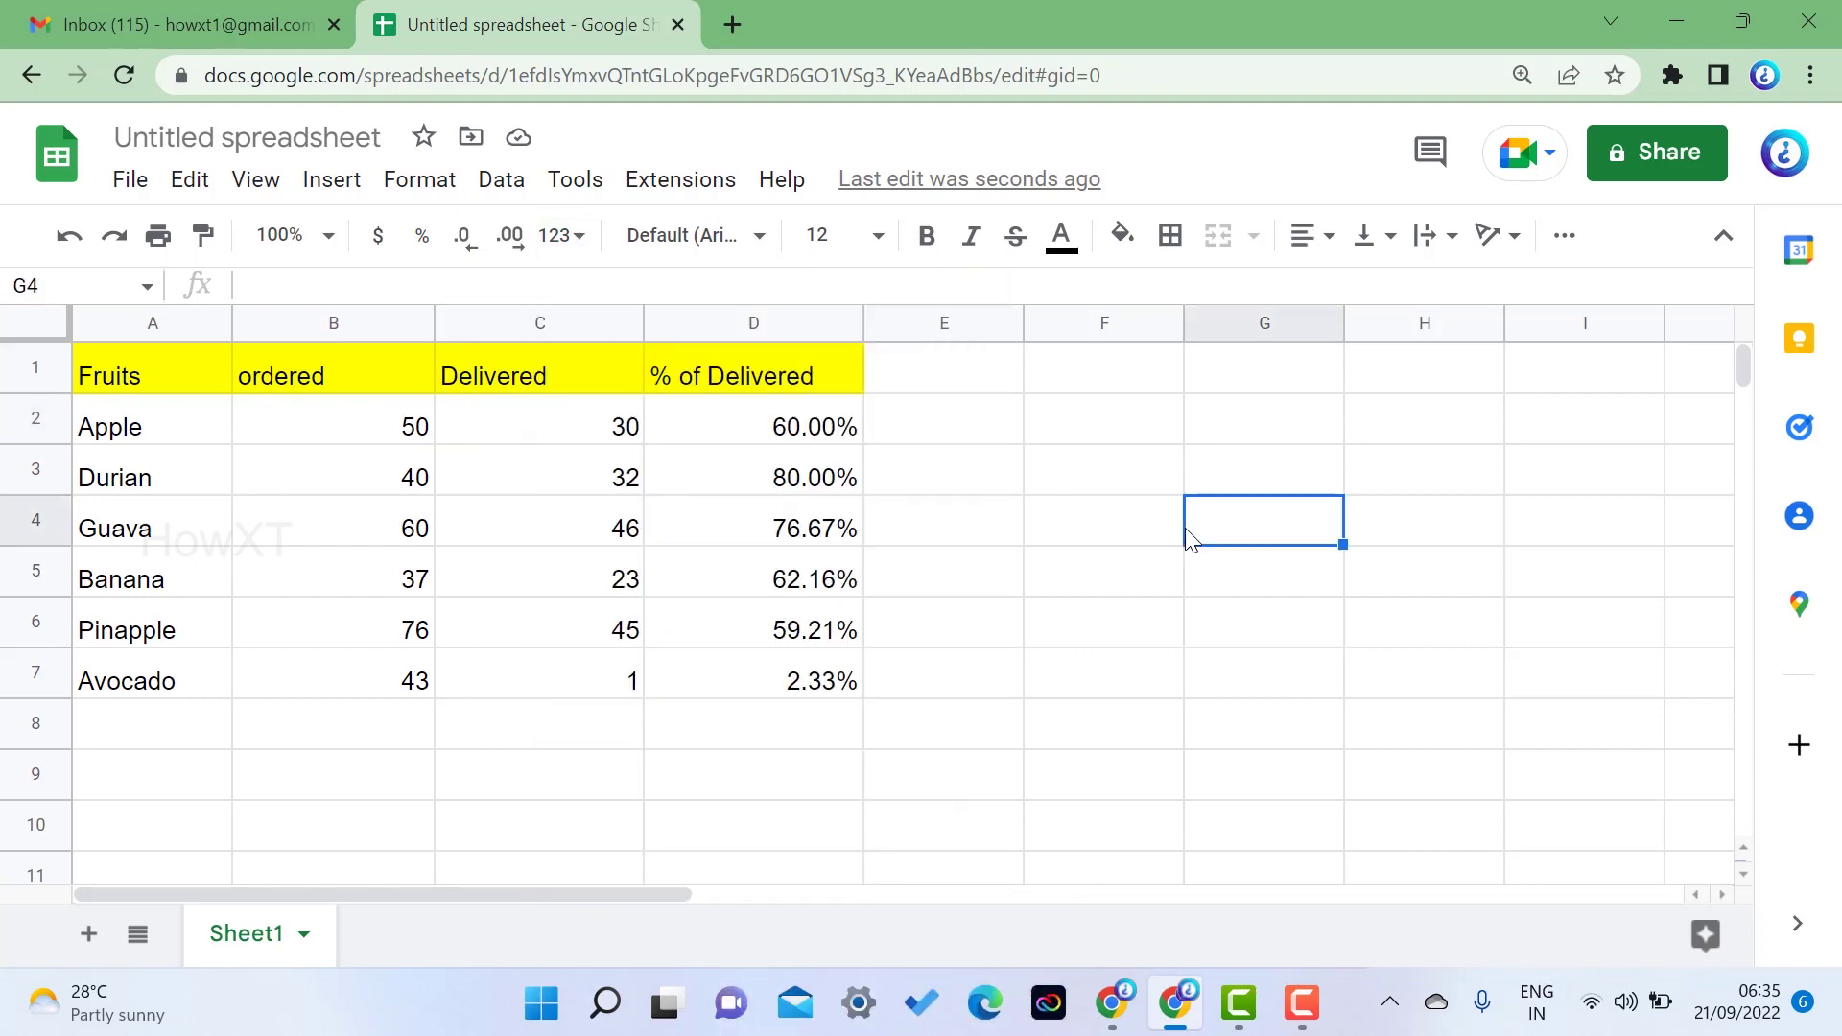
{"action": "scroll", "coordinate": [1180, 557], "scroll_direction": "down", "scroll_amount": 5}
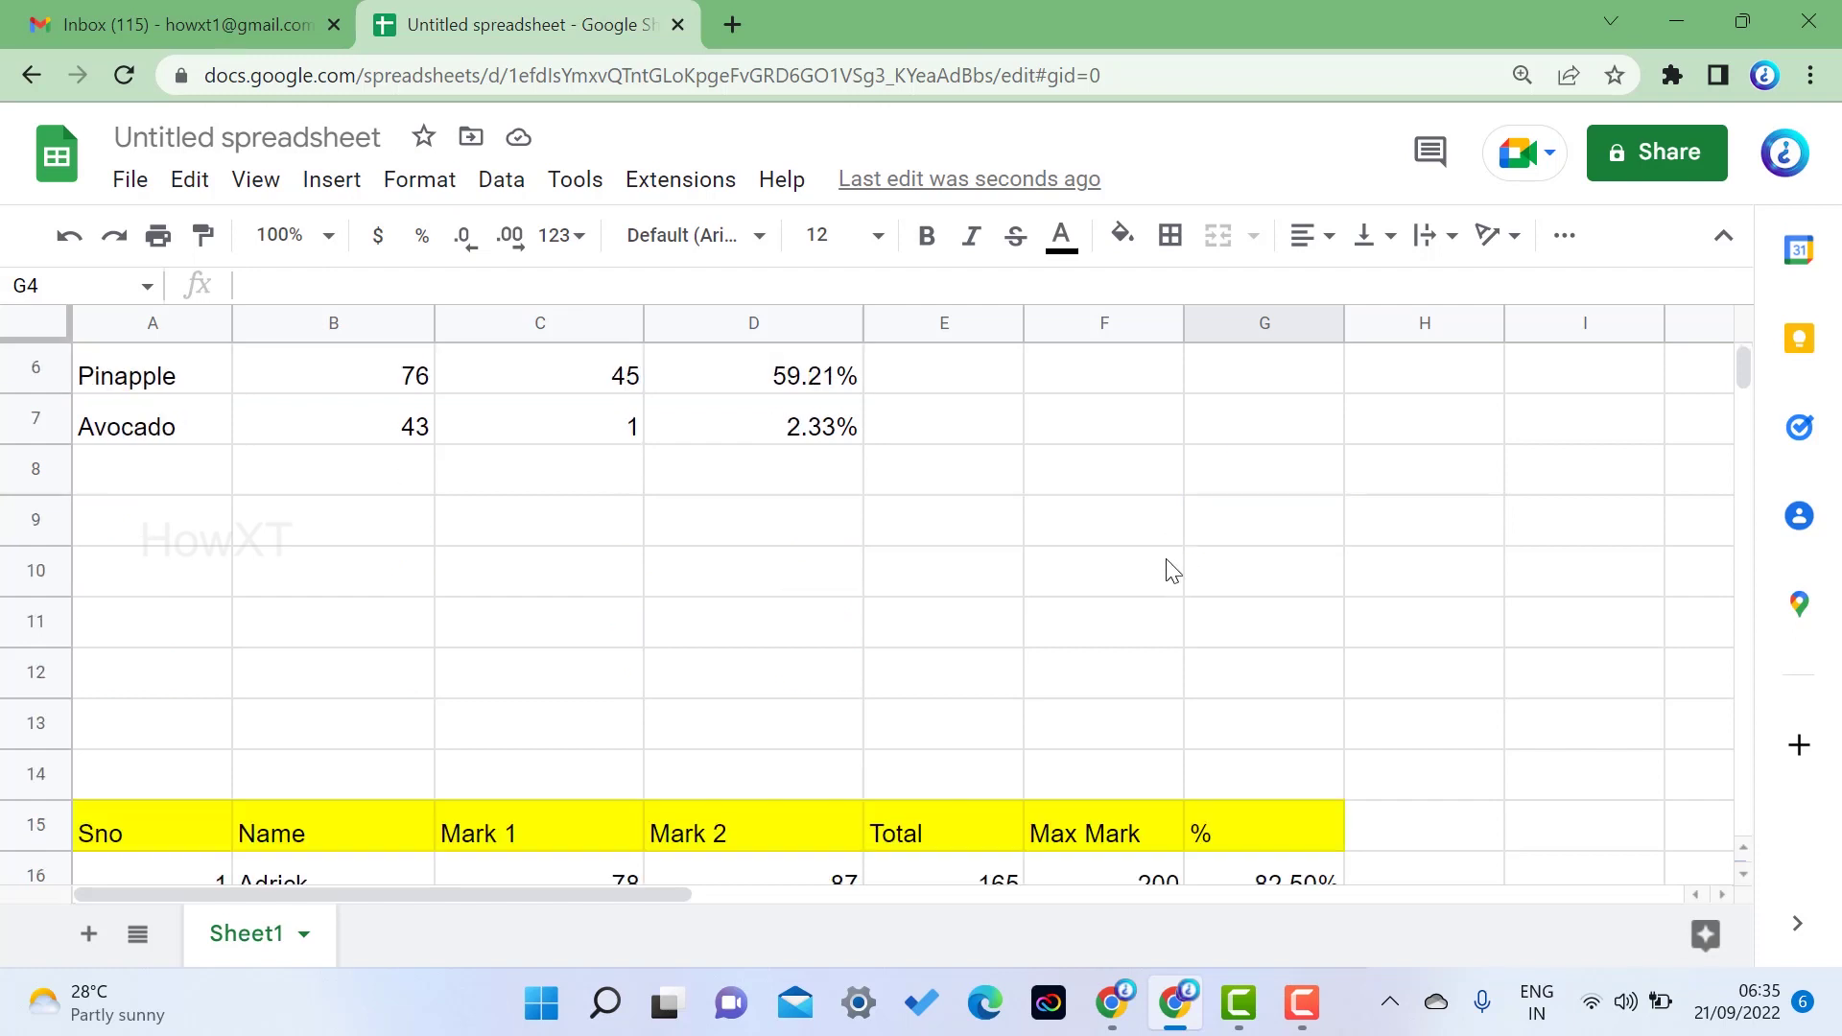